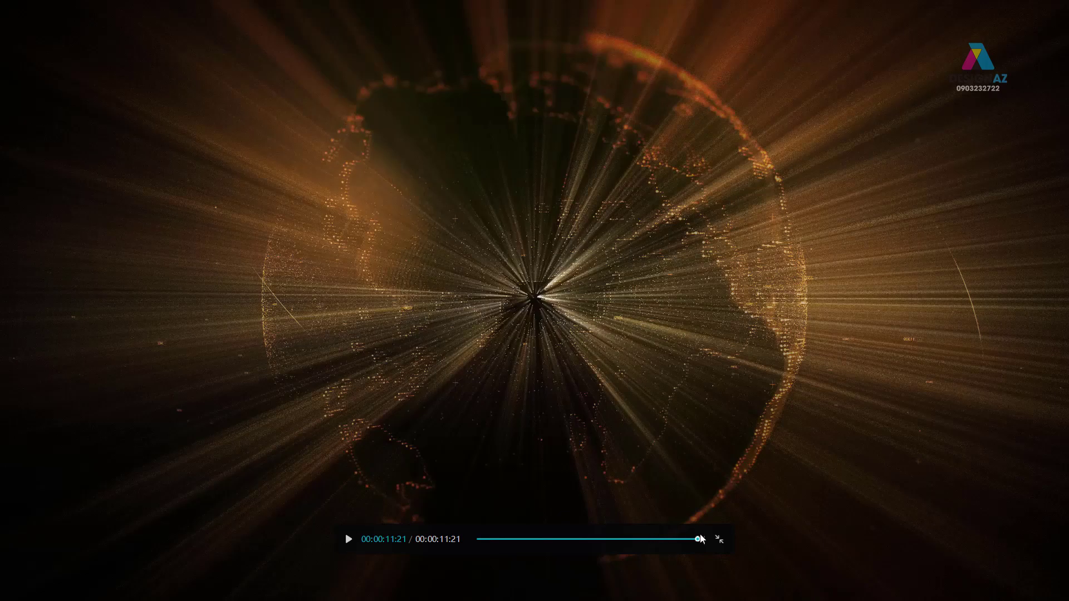
# Replay the finished globe intro in the fullscreen preview, then return to the home screen.
pyautogui.click(349, 540)
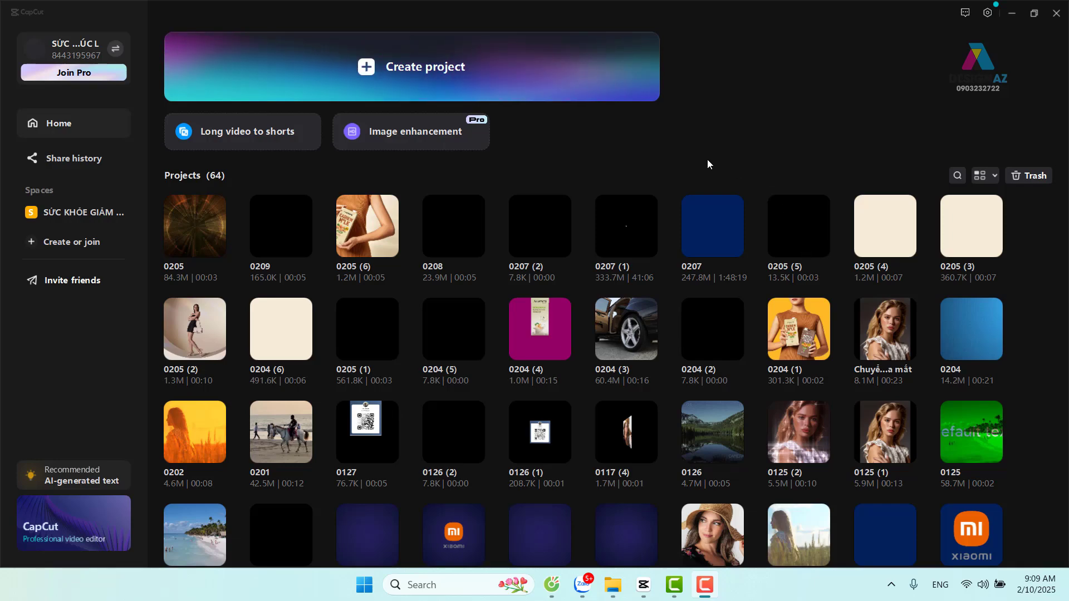
# Create a new project and rename it 'làm hiệu ứng ánh sáng'.
pyautogui.click(415, 71)
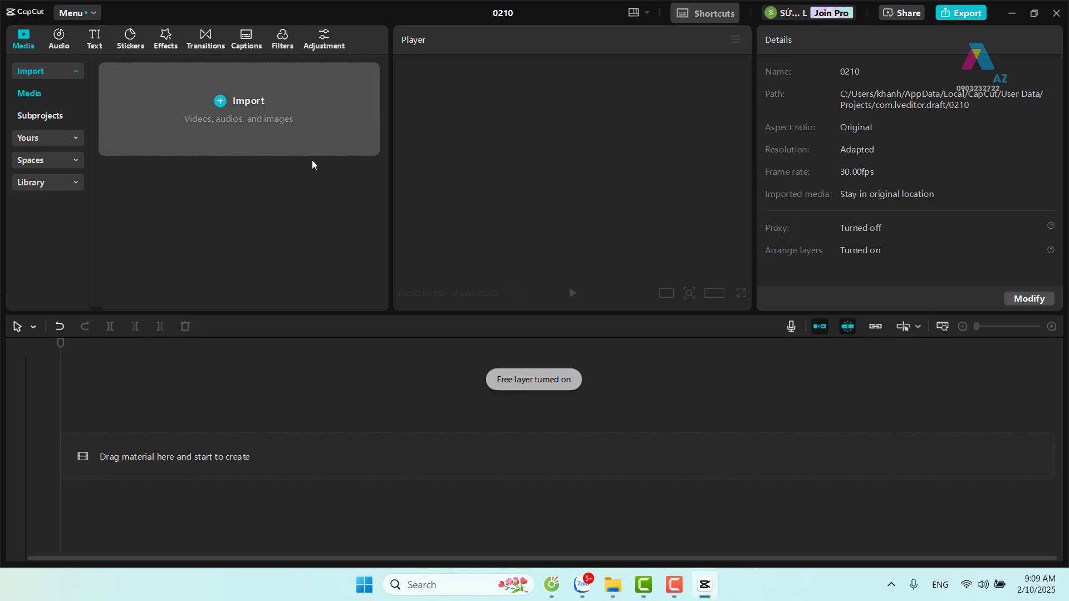
pyautogui.click(511, 13)
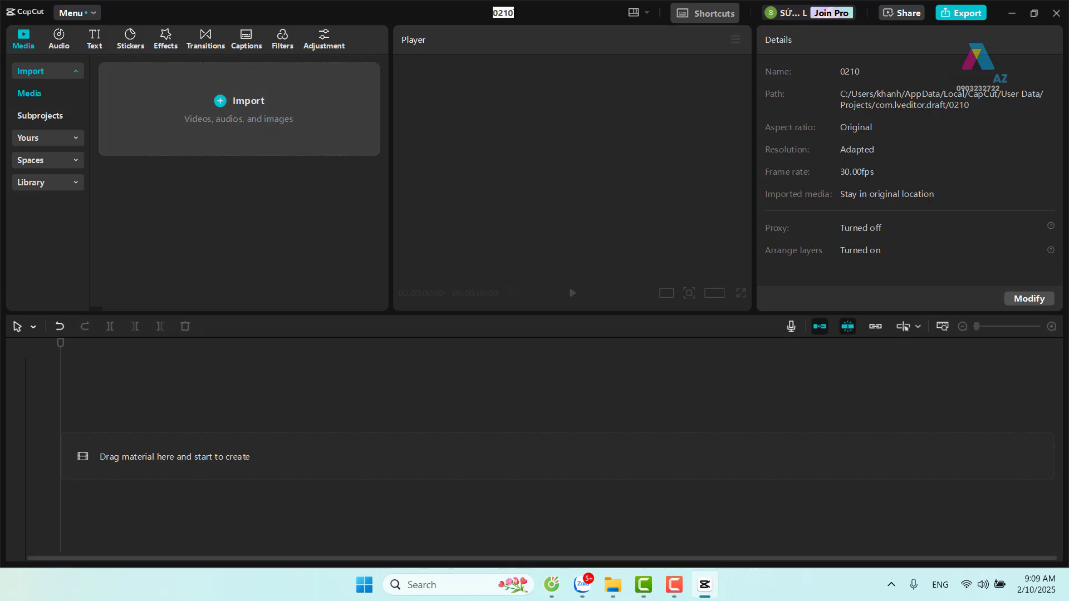
pyautogui.press('BackSpace')
pyautogui.write('m hi')
pyautogui.write('êuệu ứng a')
pyautogui.write('nhs sáng')
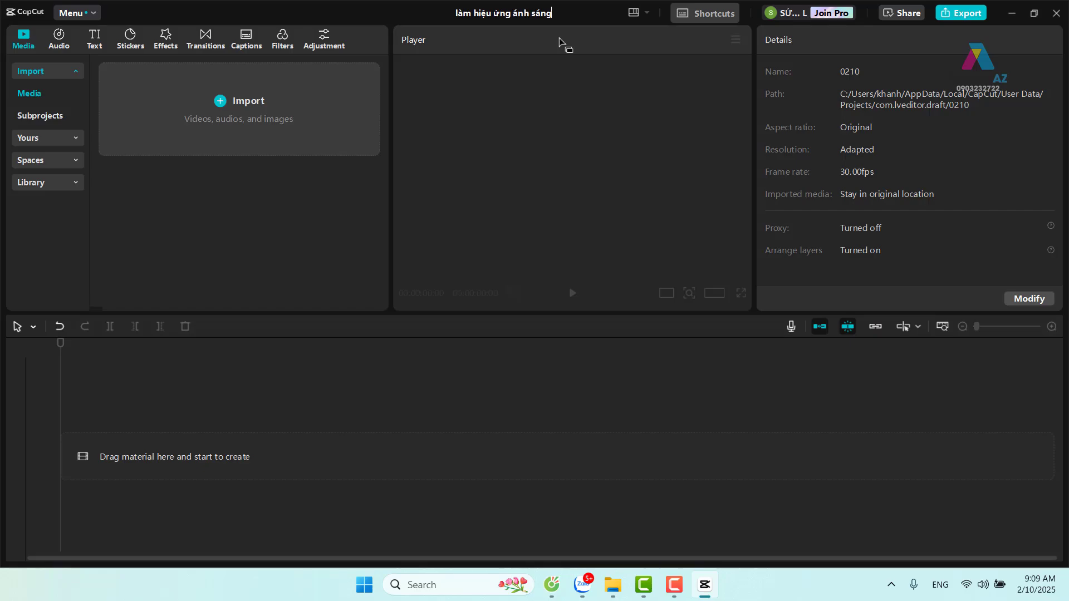
pyautogui.press('Return')
# Import 3129902-uhd_3840_2160_25fps.mp4 from the Downloads folder into the project media.
pyautogui.click(238, 113)
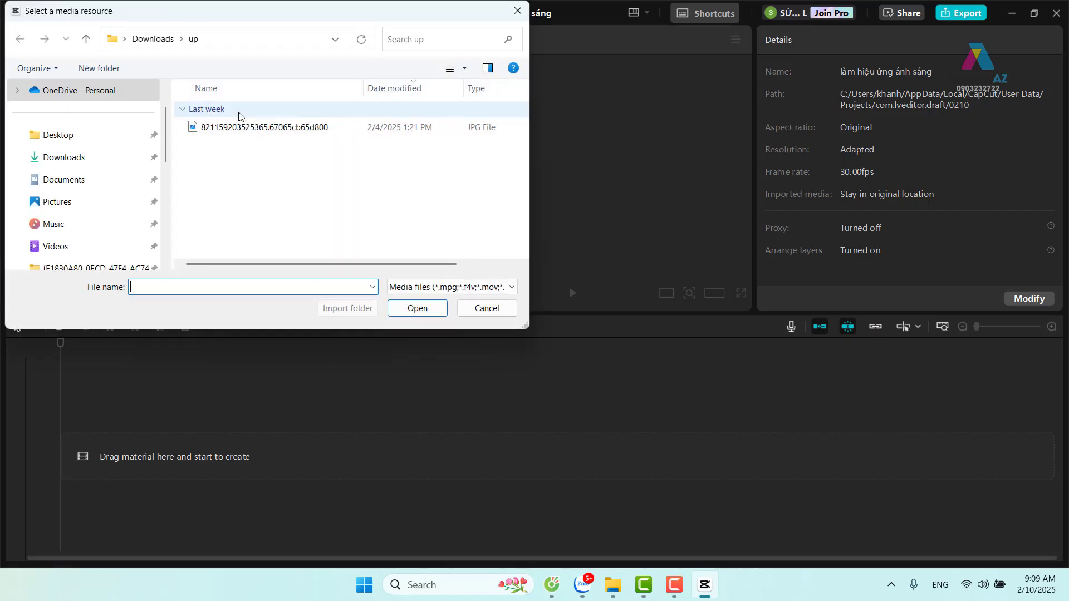
pyautogui.click(62, 157)
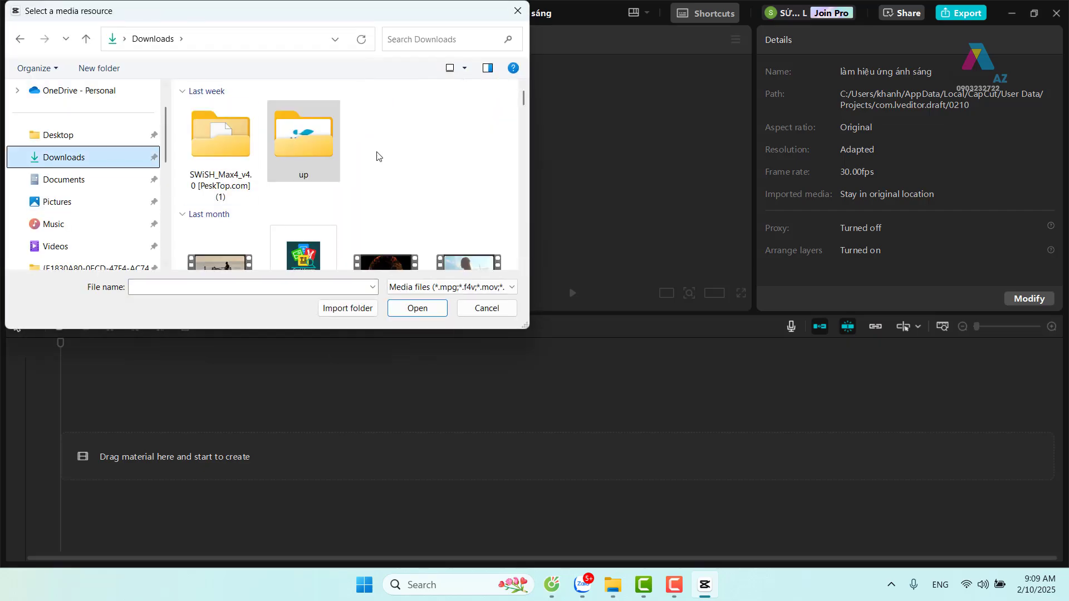
pyautogui.scroll(-2, 379, 156)
pyautogui.click(384, 135)
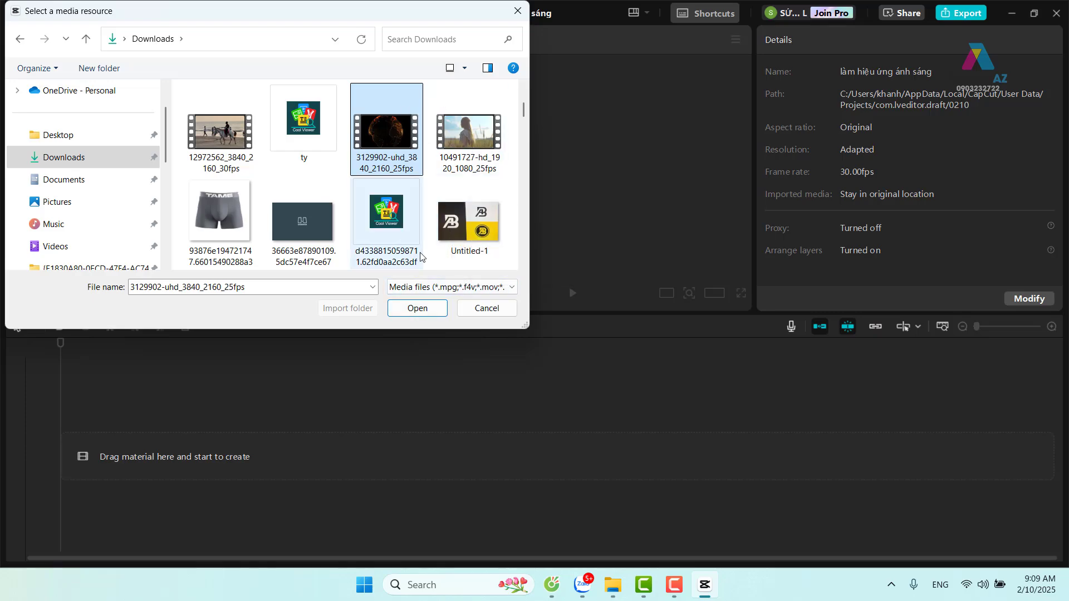
pyautogui.click(431, 315)
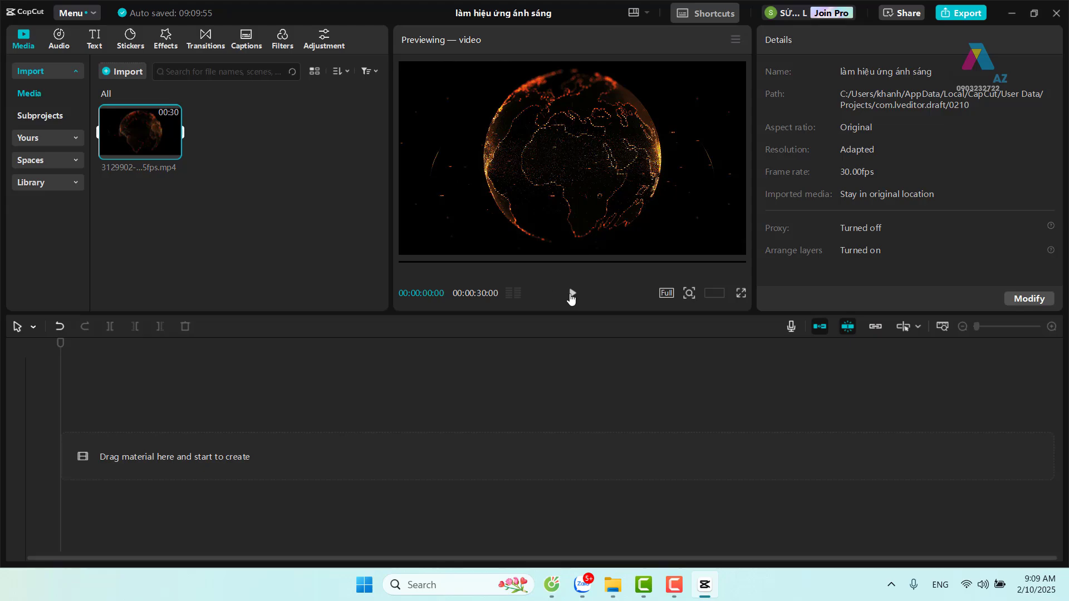
# Preview the imported globe video and add it to the timeline.
pyautogui.click(571, 294)
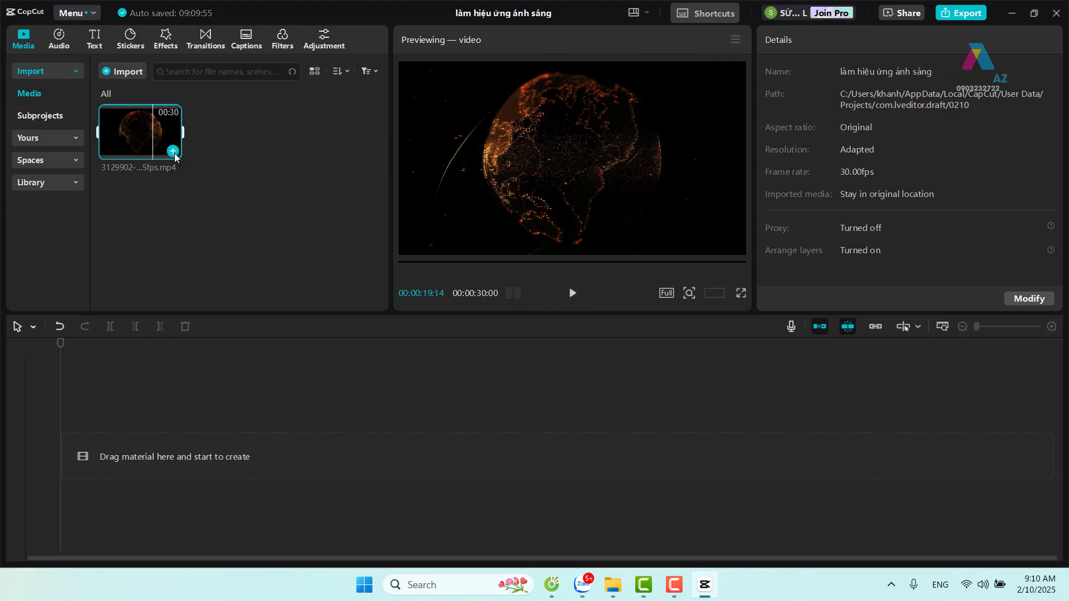
pyautogui.click(174, 155)
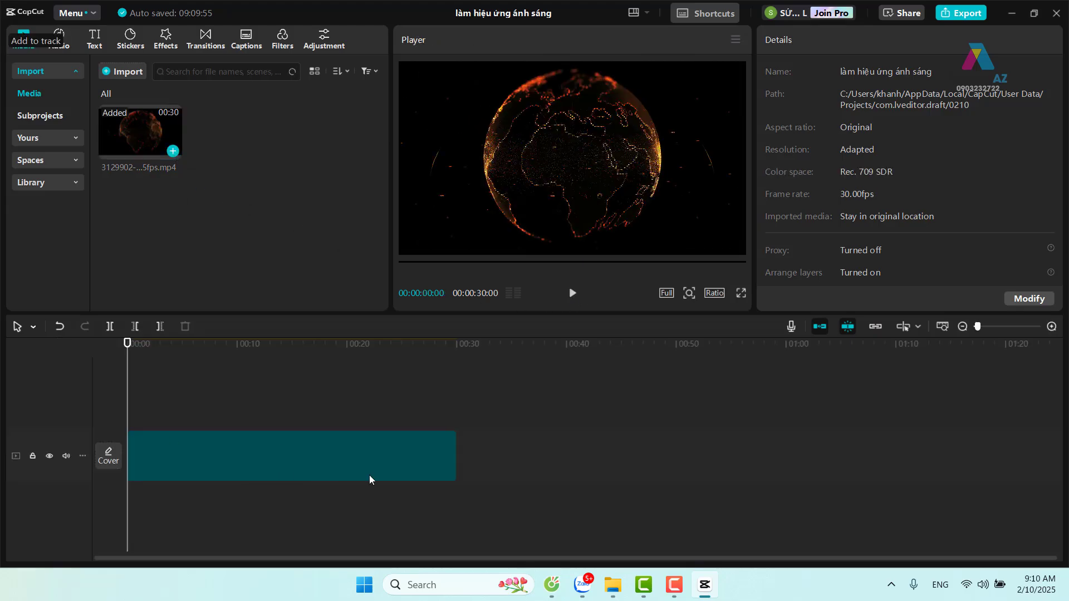
pyautogui.click(234, 446)
pyautogui.click(348, 405)
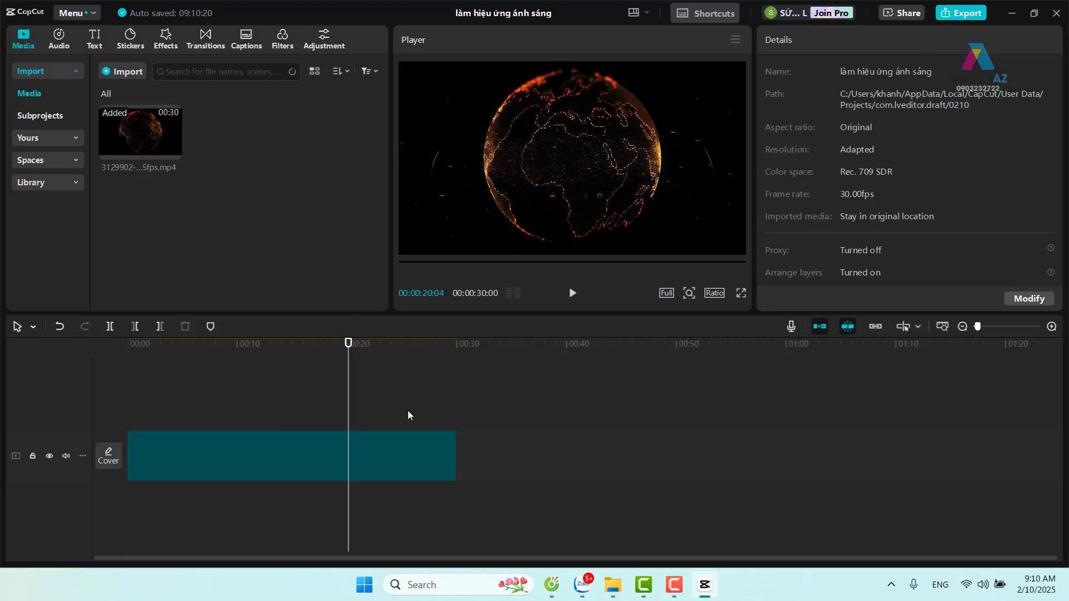
# Set the project aspect ratio to 16:9.
pyautogui.click(232, 463)
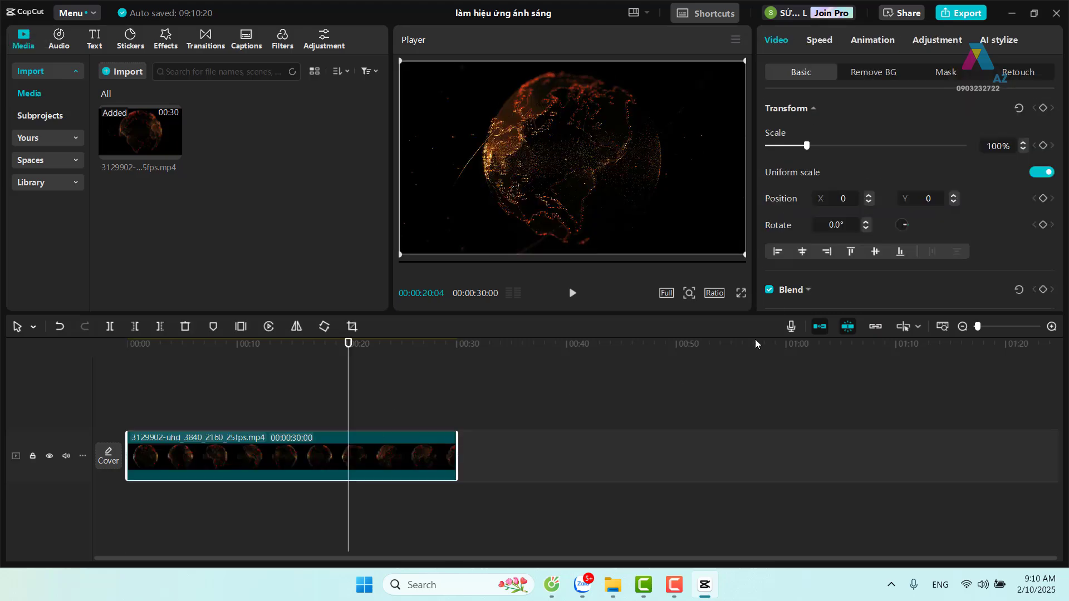
pyautogui.click(715, 293)
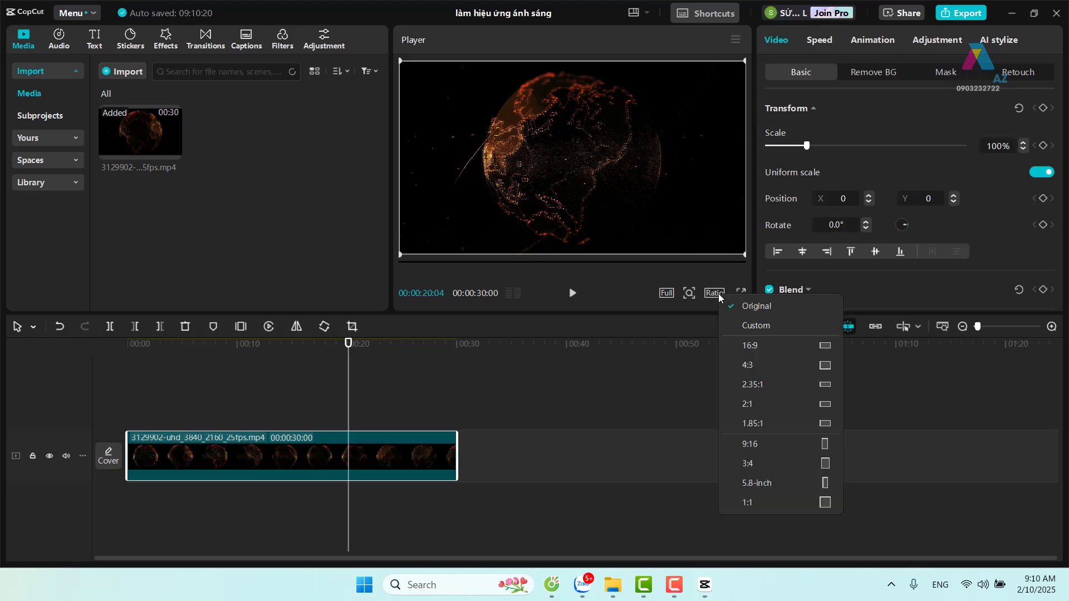
pyautogui.click(763, 346)
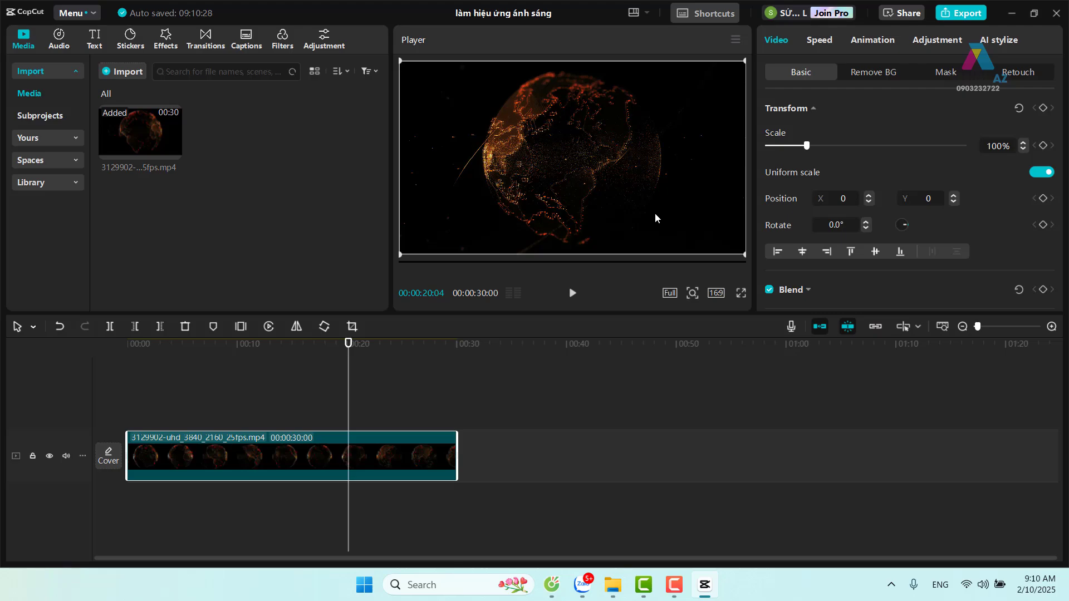
# Enlarge the player, disable main track magnet, and add Default text at the video start.
pyautogui.scroll(-2, 576, 217)
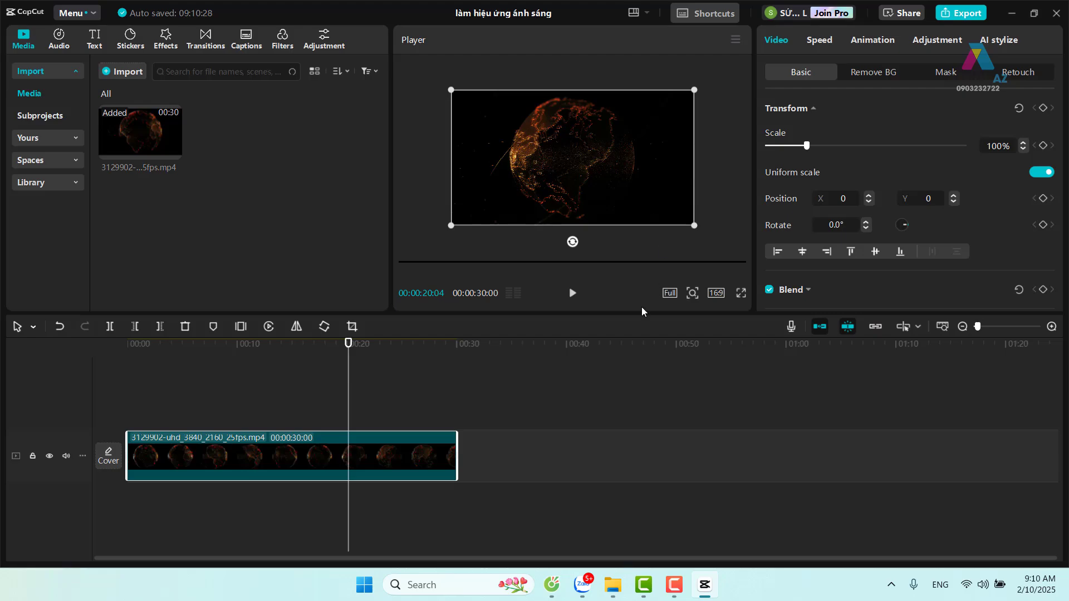
pyautogui.moveTo(639, 313); pyautogui.dragTo(643, 384)
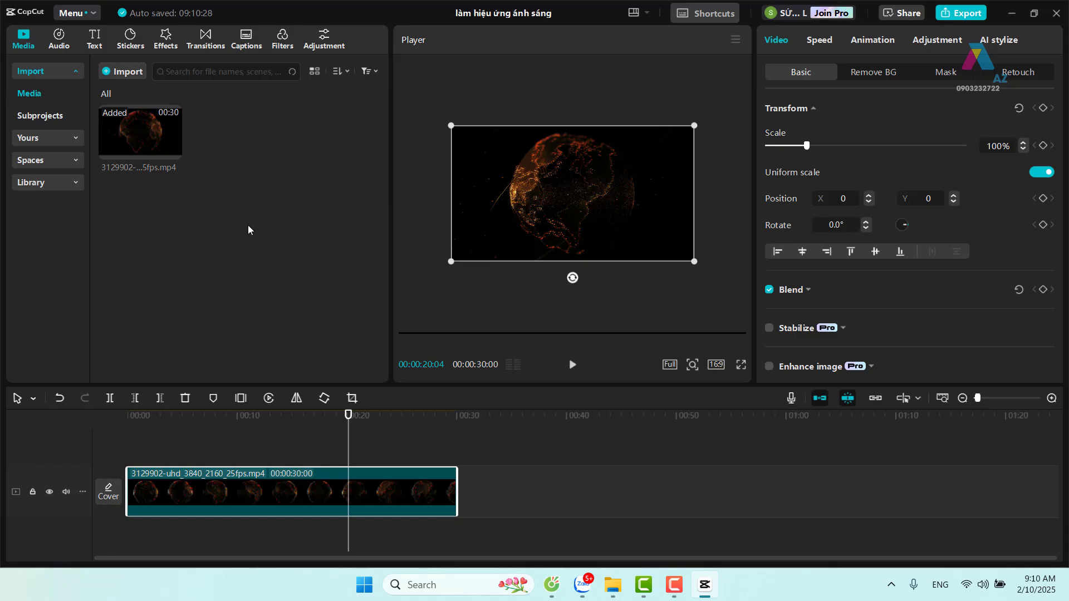
pyautogui.click(94, 39)
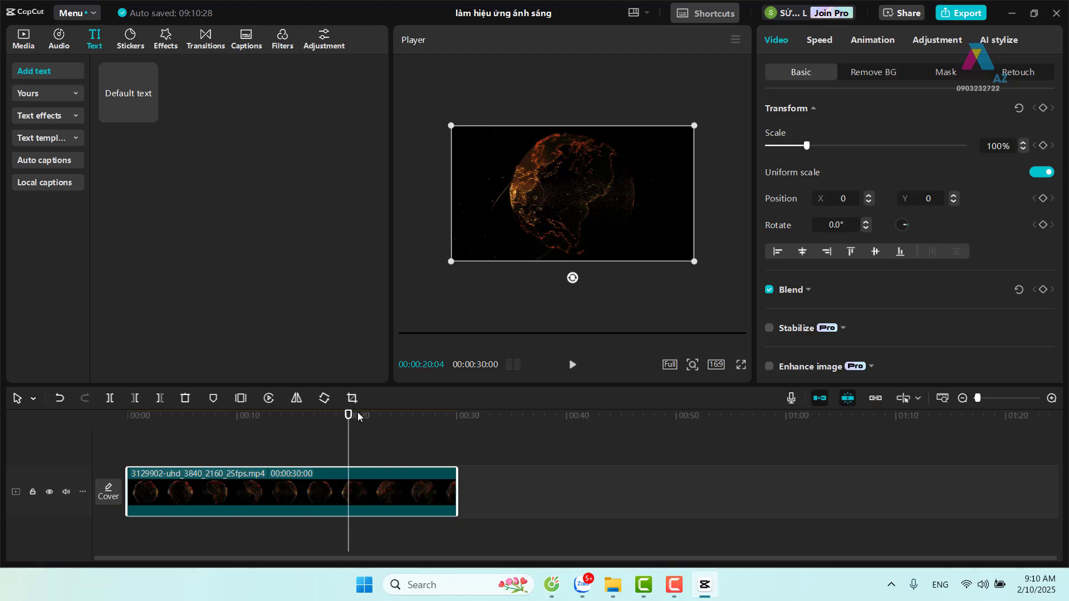
pyautogui.moveTo(349, 415)
pyautogui.mouseDown()
pyautogui.moveTo(201, 422)
pyautogui.moveTo(112, 446)
pyautogui.mouseUp()
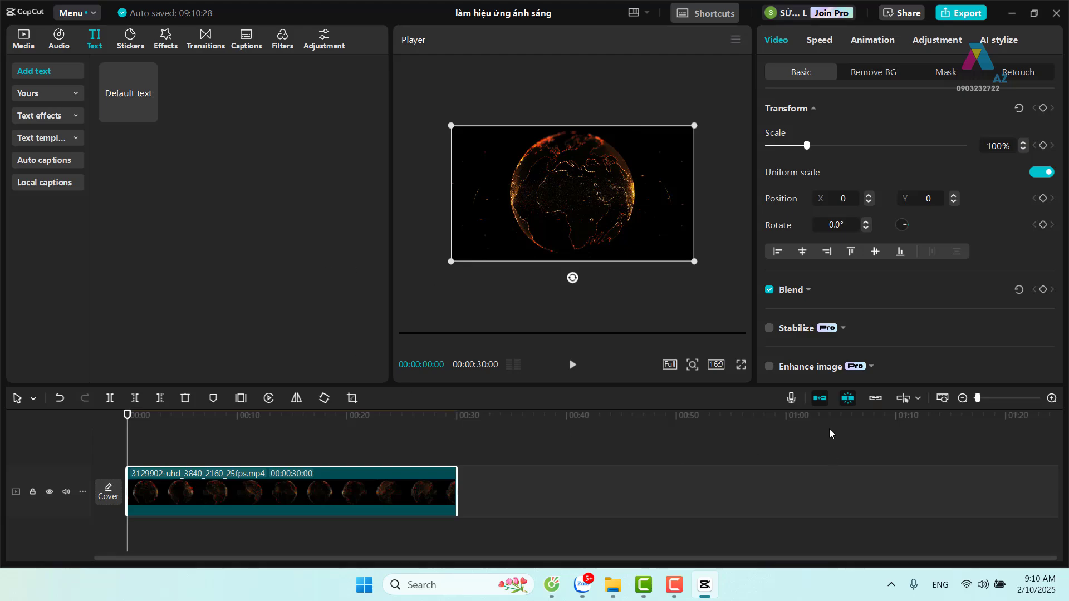
pyautogui.click(819, 398)
pyautogui.click(149, 114)
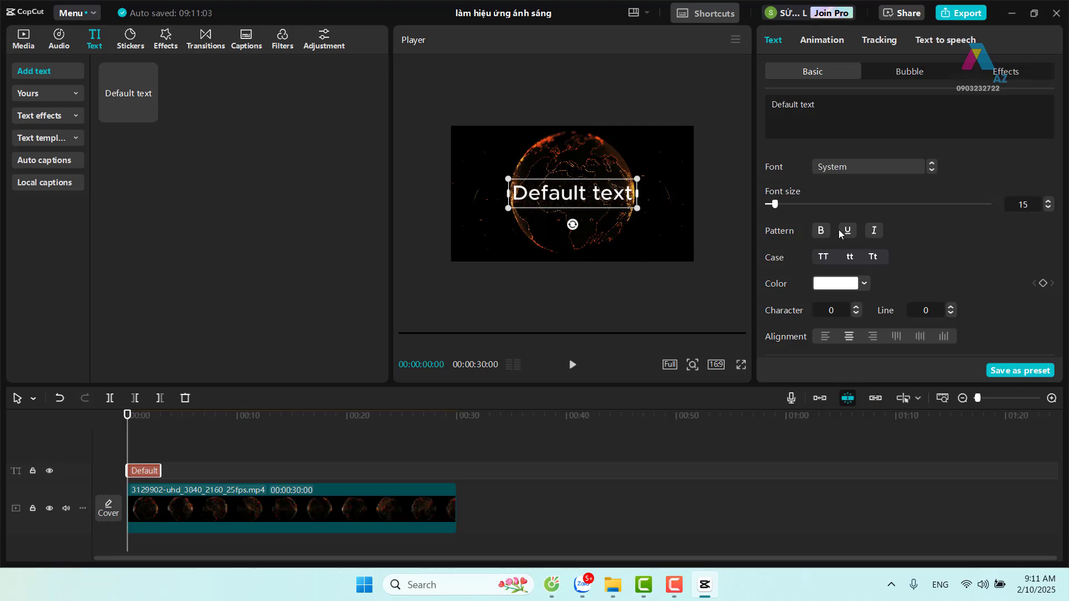
# Make the title bold, type 'Désignaz', and set its font to Roboto Black.
pyautogui.click(823, 232)
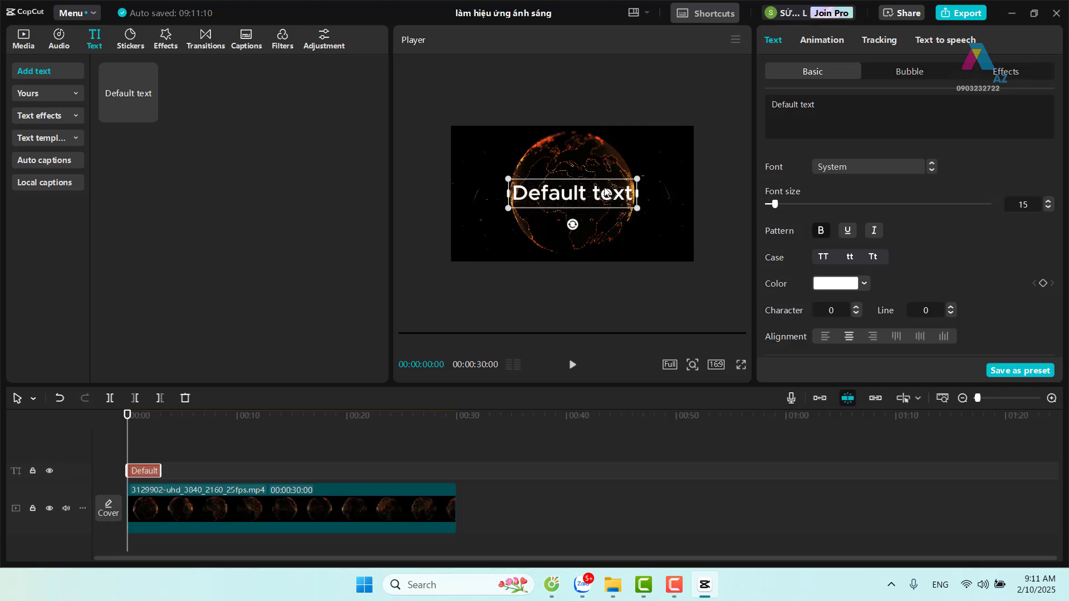
pyautogui.doubleClick(602, 194)
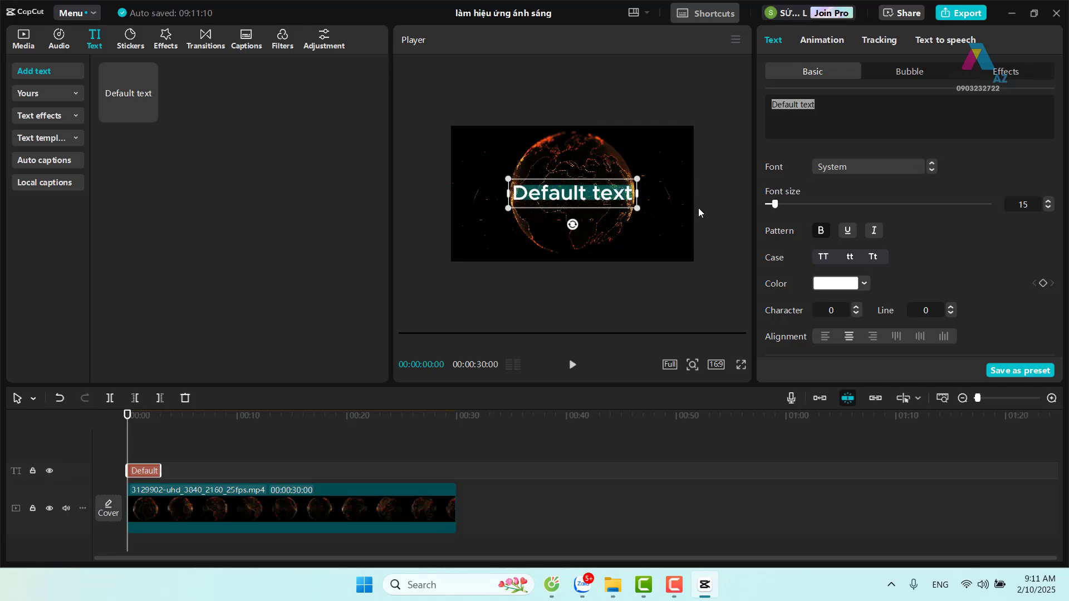
pyautogui.write('Dé')
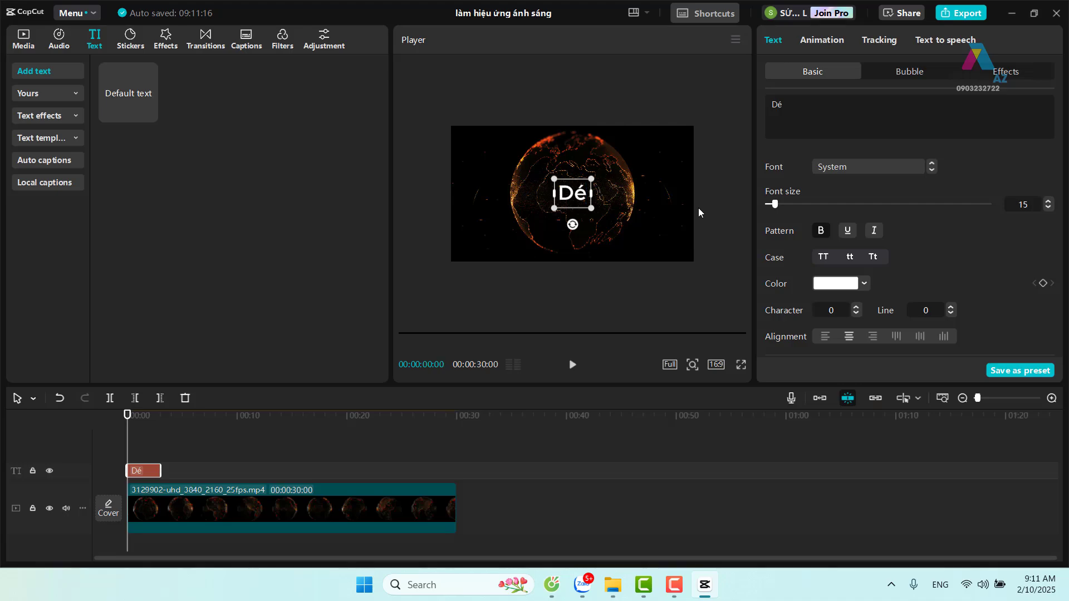
pyautogui.write('sign')
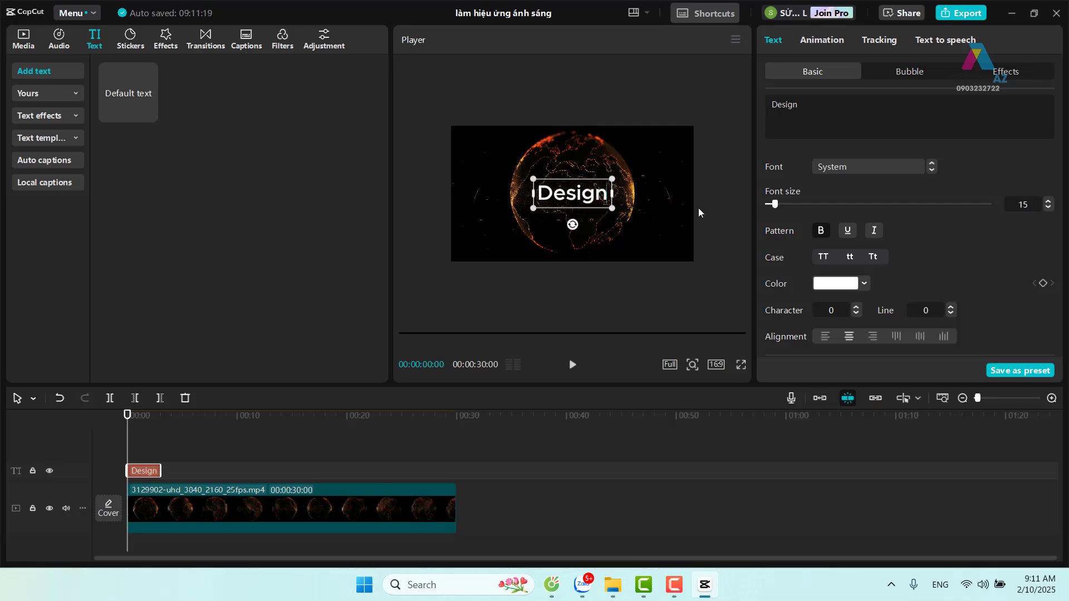
pyautogui.write('az')
pyautogui.click(719, 191)
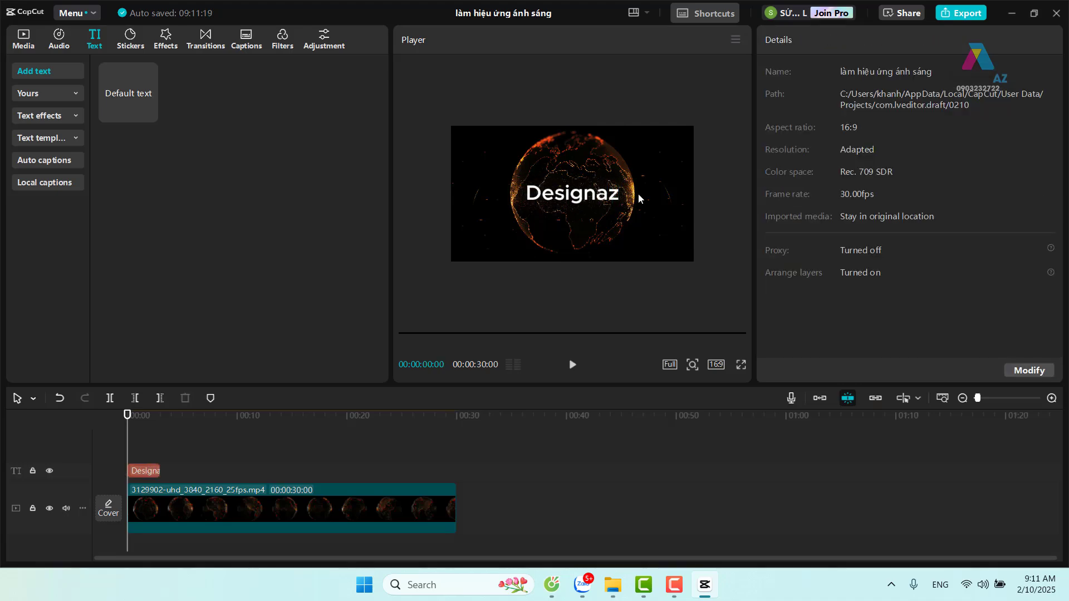
pyautogui.click(611, 199)
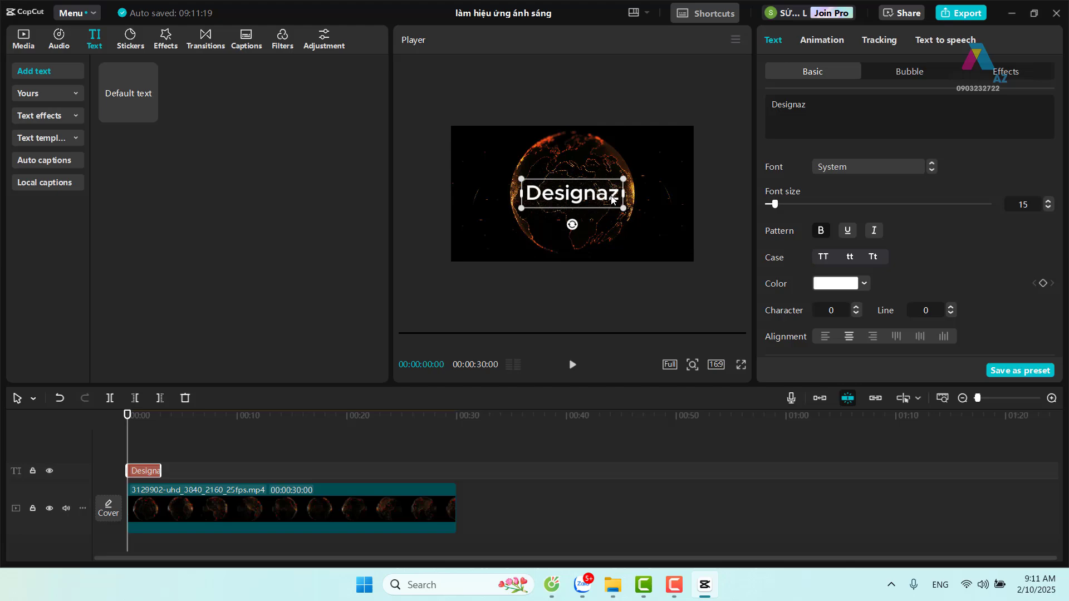
pyautogui.click(906, 173)
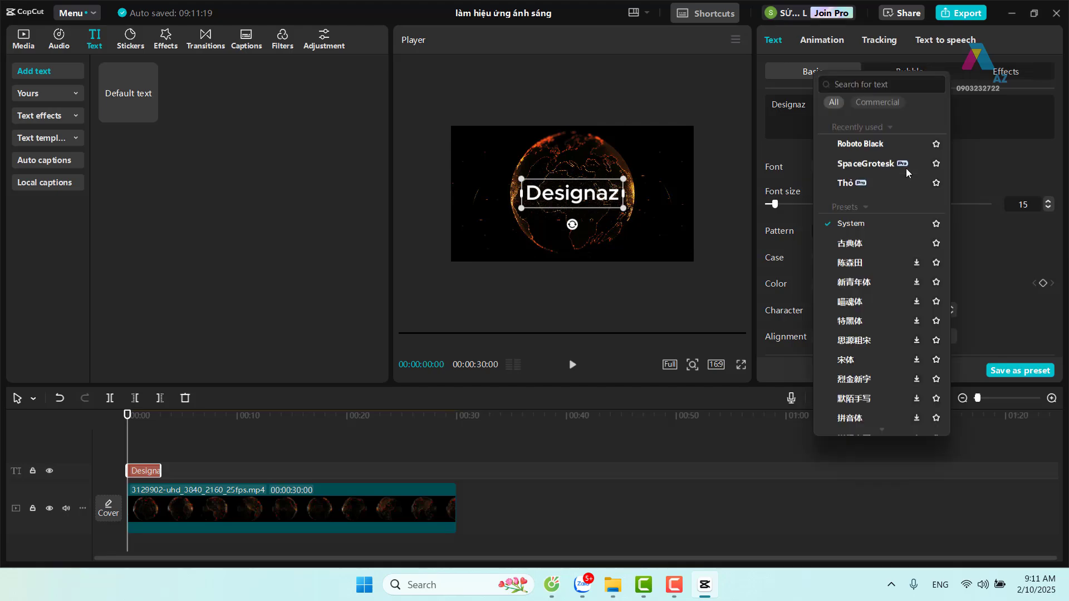
pyautogui.click(867, 146)
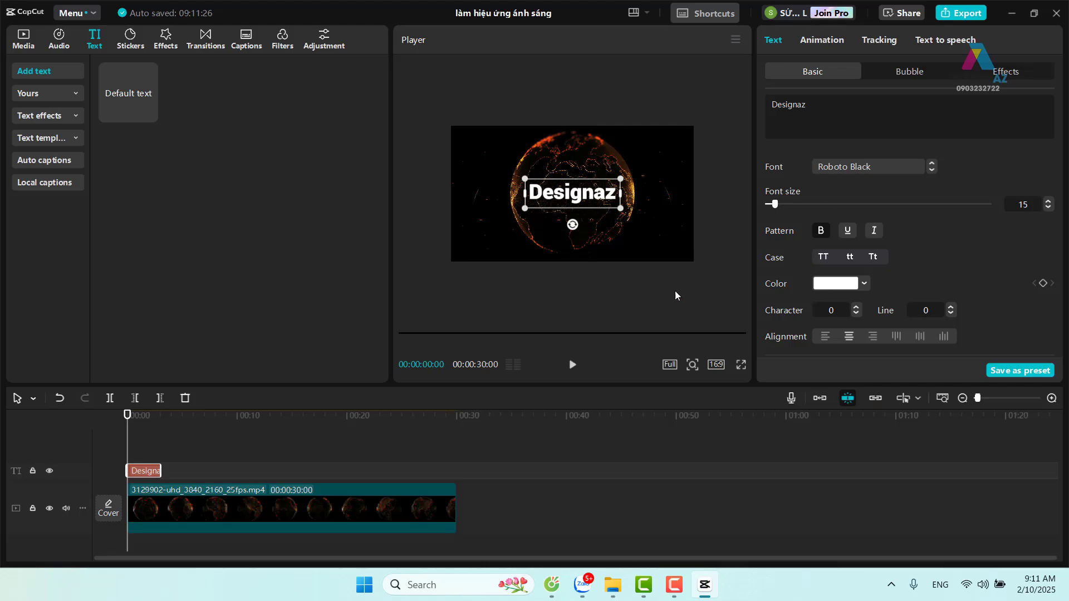
# Retype the title as 'DESIGNAZ', scale it up, and centre it over the globe.
pyautogui.doubleClick(562, 195)
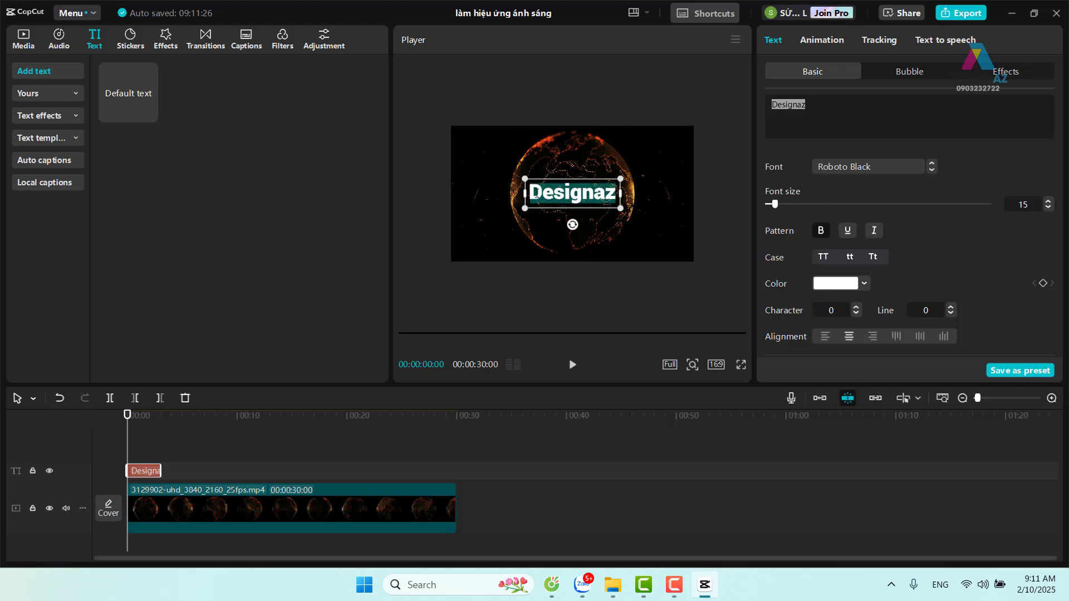
pyautogui.press('BackSpace')
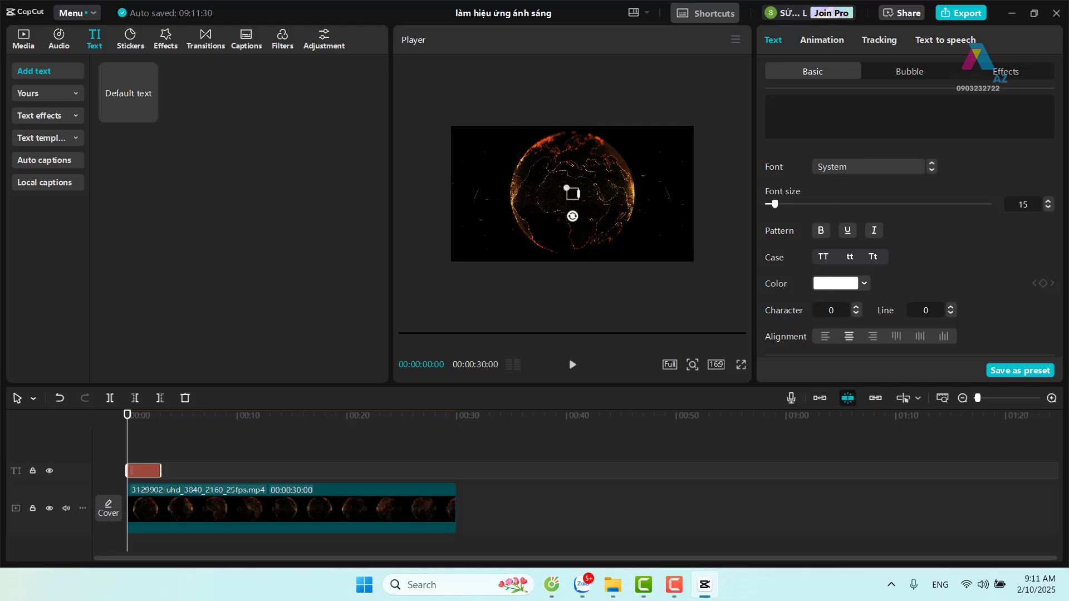
pyautogui.write('DE')
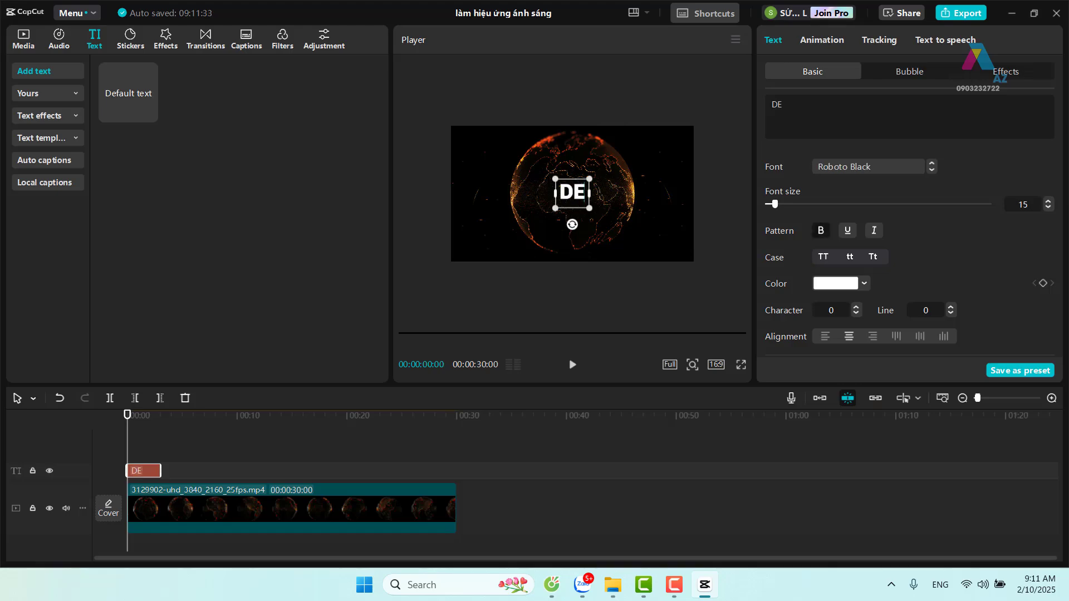
pyautogui.write('SIGN')
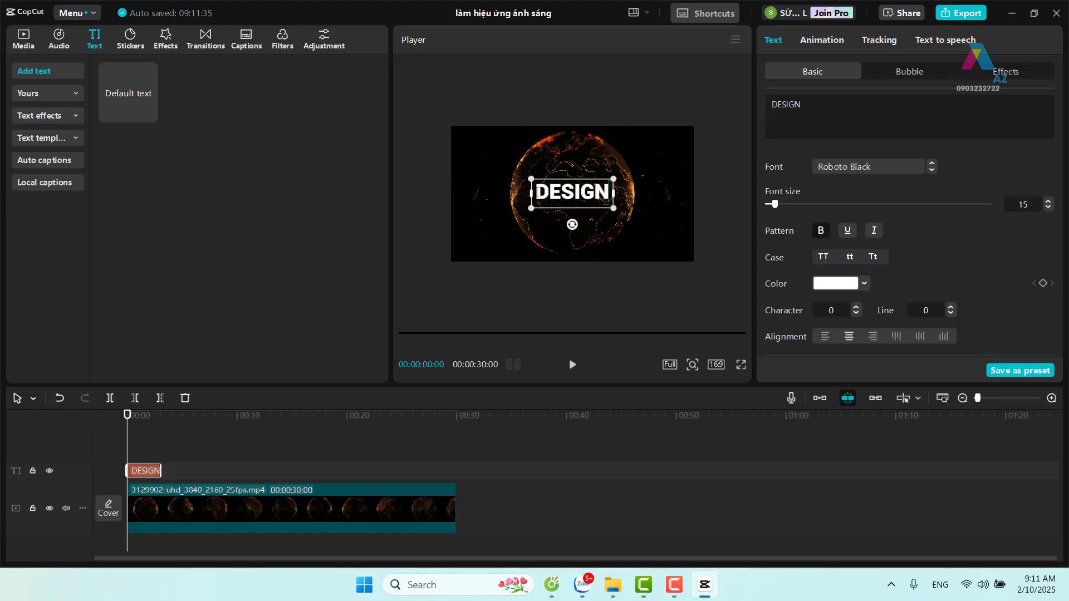
pyautogui.write('AZ')
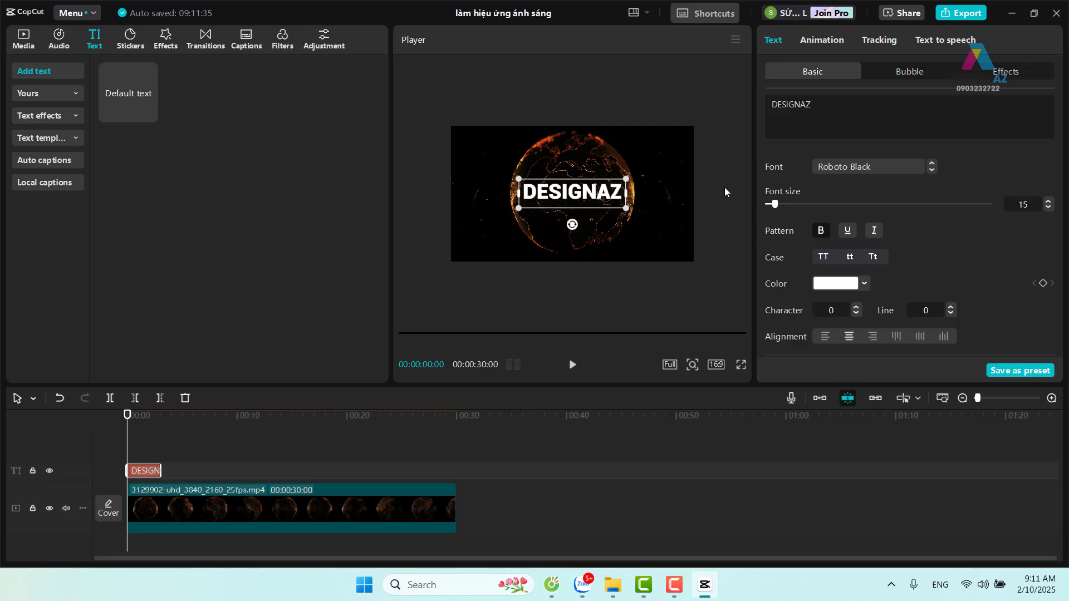
pyautogui.click(725, 189)
pyautogui.click(605, 196)
pyautogui.moveTo(626, 178); pyautogui.dragTo(649, 167)
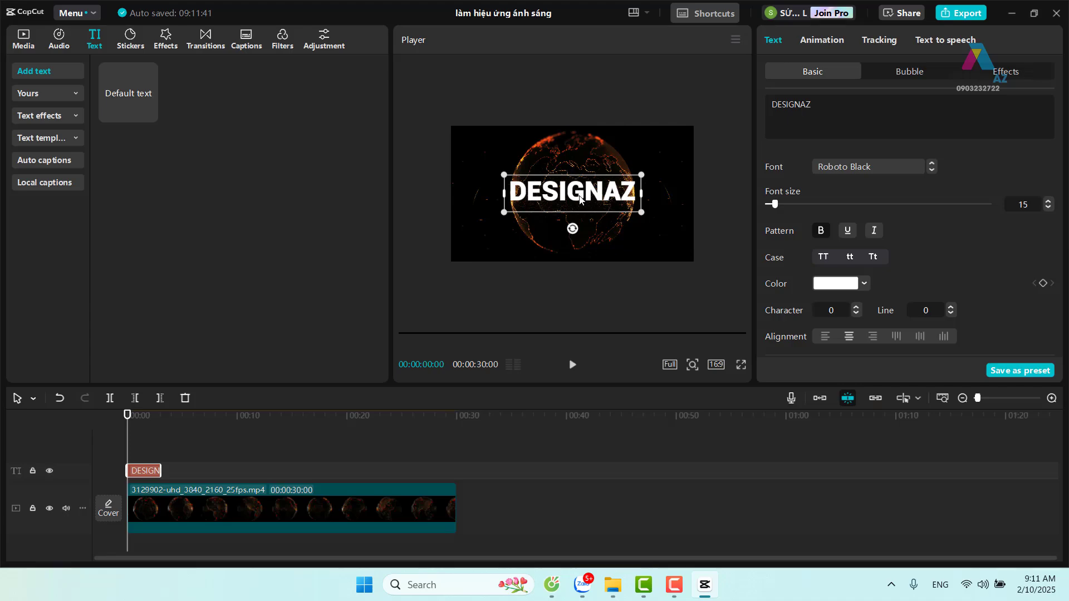
pyautogui.moveTo(586, 202); pyautogui.dragTo(582, 199)
pyautogui.moveTo(583, 199); pyautogui.dragTo(582, 199)
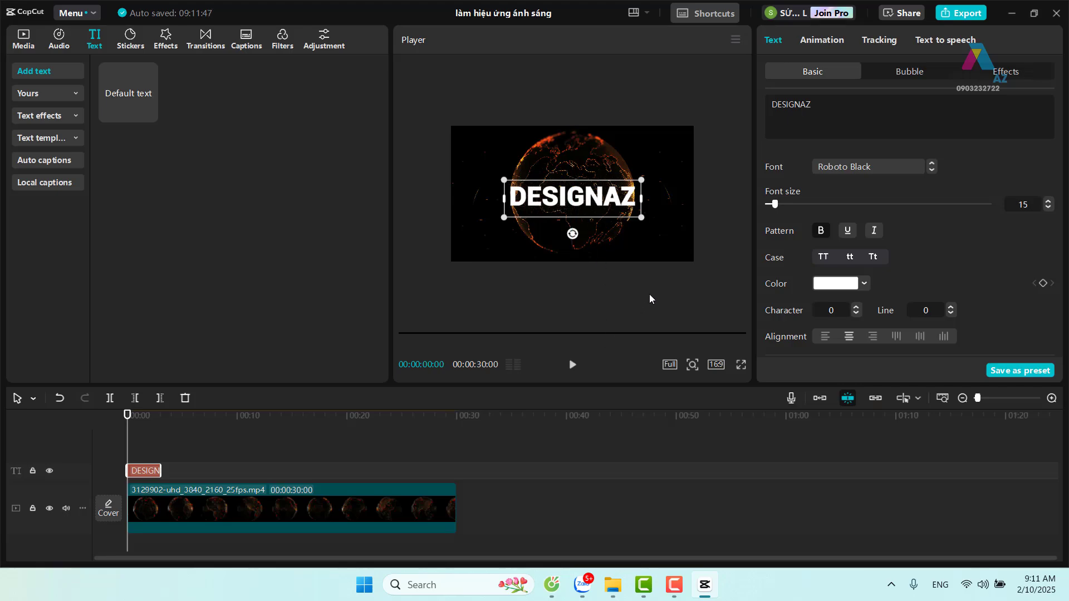
# Widen the video player by dragging the panel dividers.
pyautogui.scroll(1, 650, 299)
pyautogui.scroll(1, 649, 299)
pyautogui.scroll(1, 649, 299)
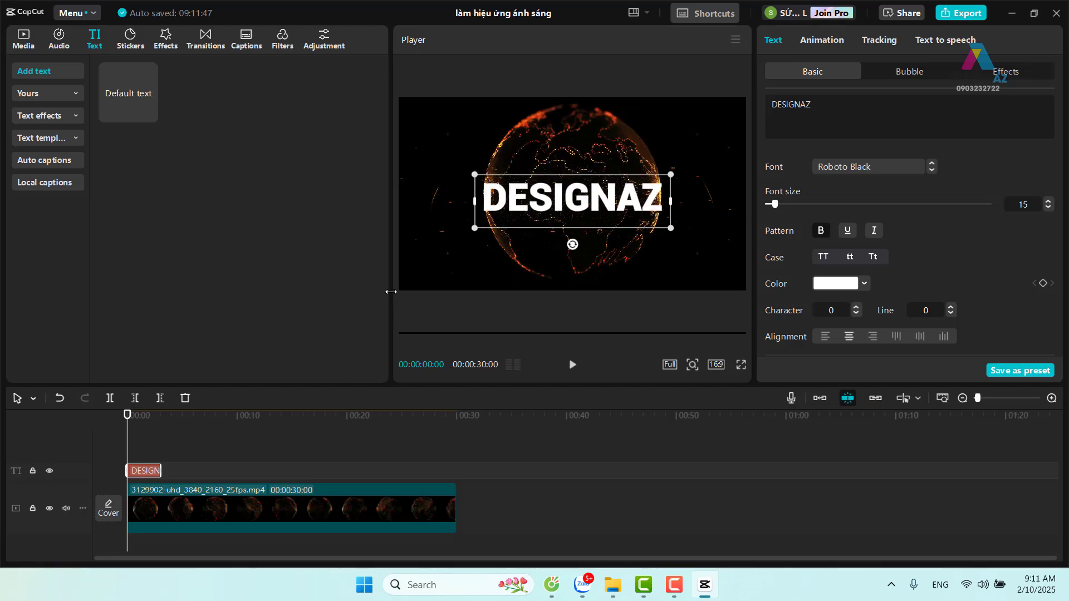
pyautogui.moveTo(391, 292); pyautogui.dragTo(278, 290)
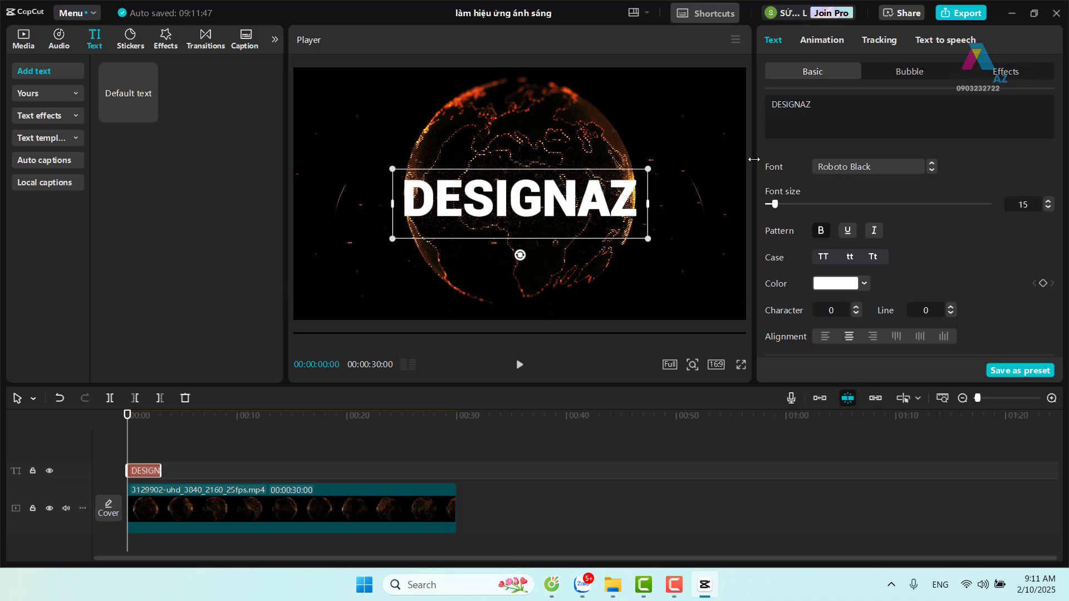
pyautogui.moveTo(753, 160); pyautogui.dragTo(810, 162)
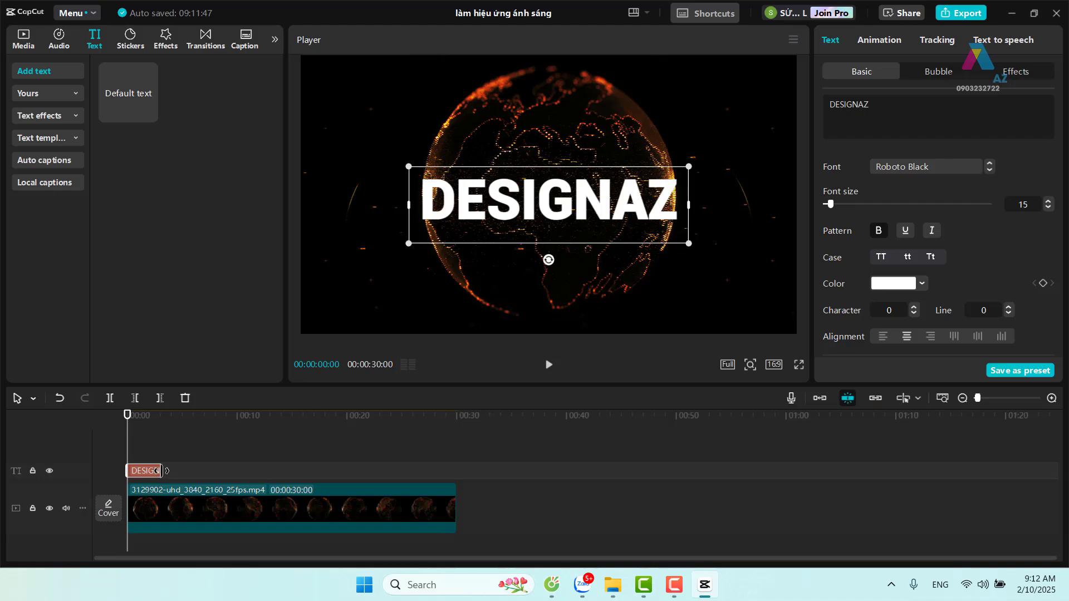
# Extend the DESIGNAZ text clip to 00:30 and scrub the end to check it.
pyautogui.moveTo(161, 470); pyautogui.dragTo(460, 468)
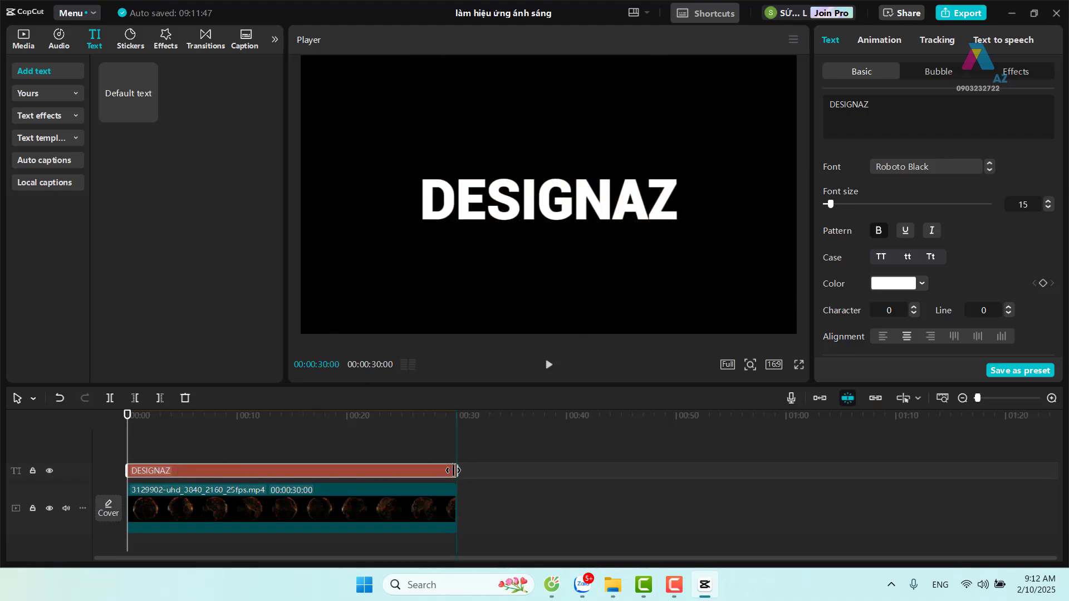
pyautogui.click(451, 416)
pyautogui.moveTo(451, 416)
pyautogui.mouseDown()
pyautogui.moveTo(427, 397)
pyautogui.moveTo(458, 381)
pyautogui.mouseUp()
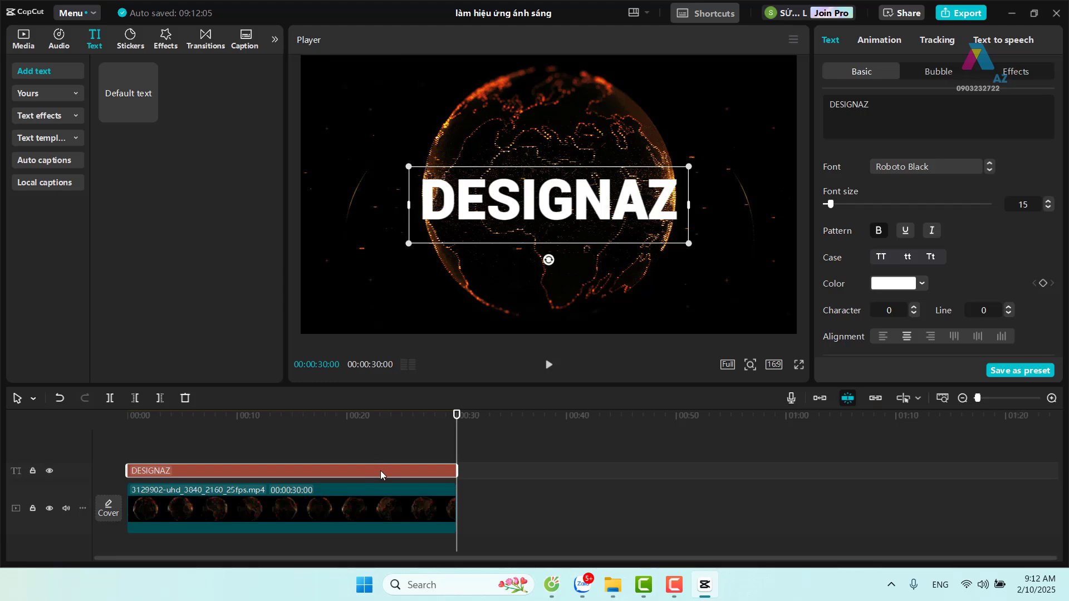
# Browse the full grid of In animation presets for the DESIGNAZ title.
pyautogui.click(879, 40)
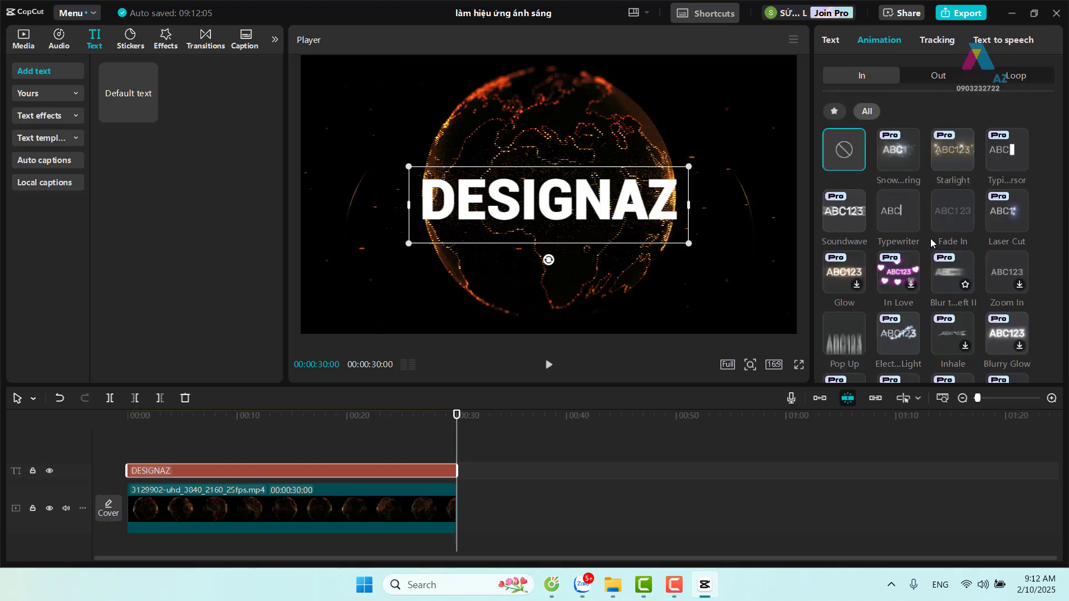
pyautogui.scroll(-3, 903, 226)
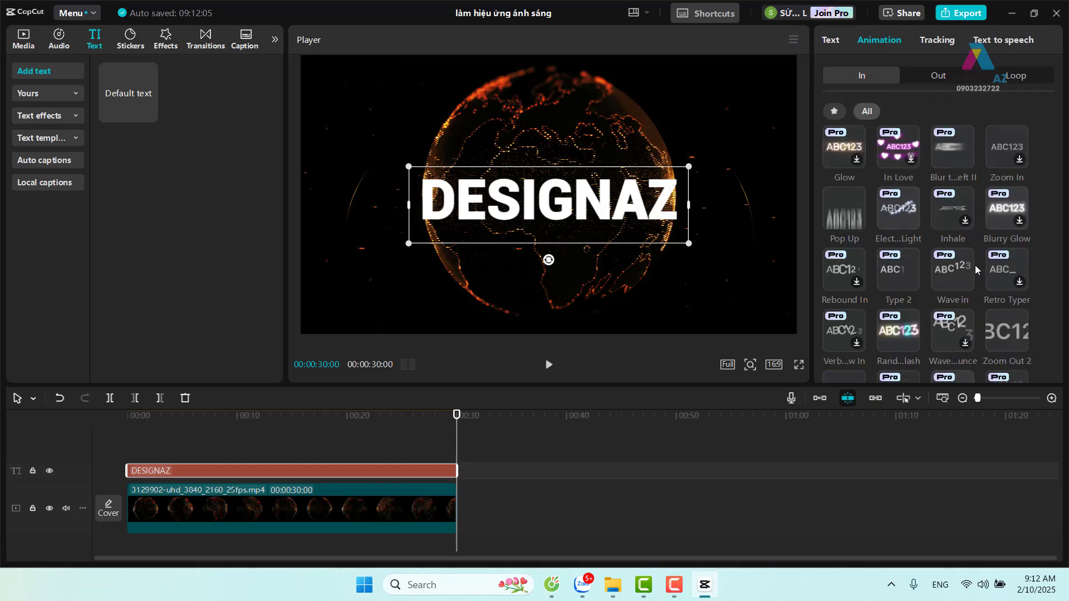
pyautogui.scroll(-2, 964, 280)
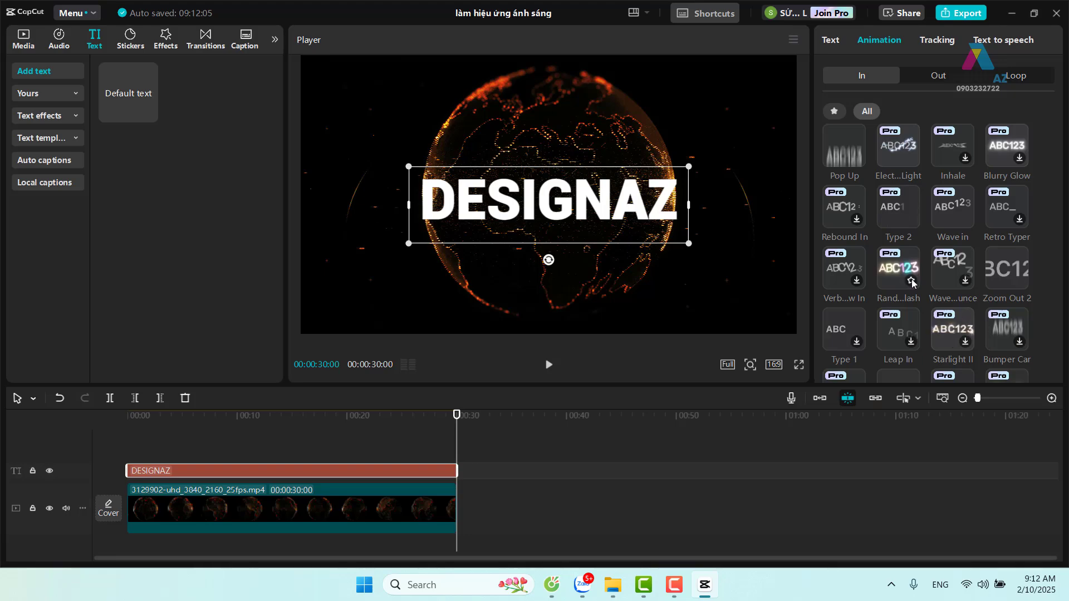
pyautogui.scroll(-2, 950, 281)
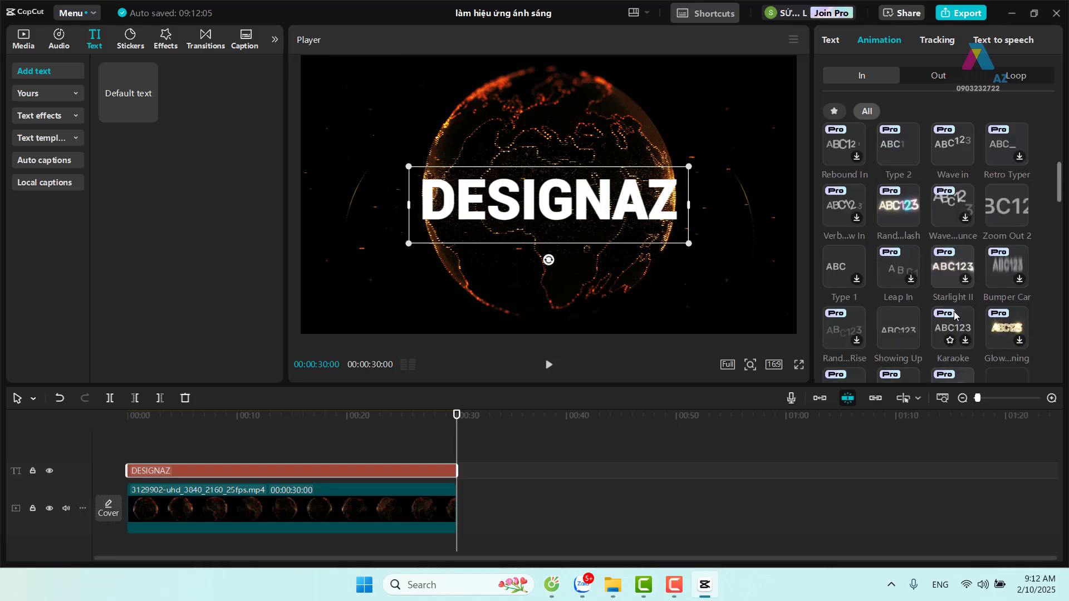
pyautogui.scroll(-1, 949, 336)
pyautogui.scroll(-1, 950, 335)
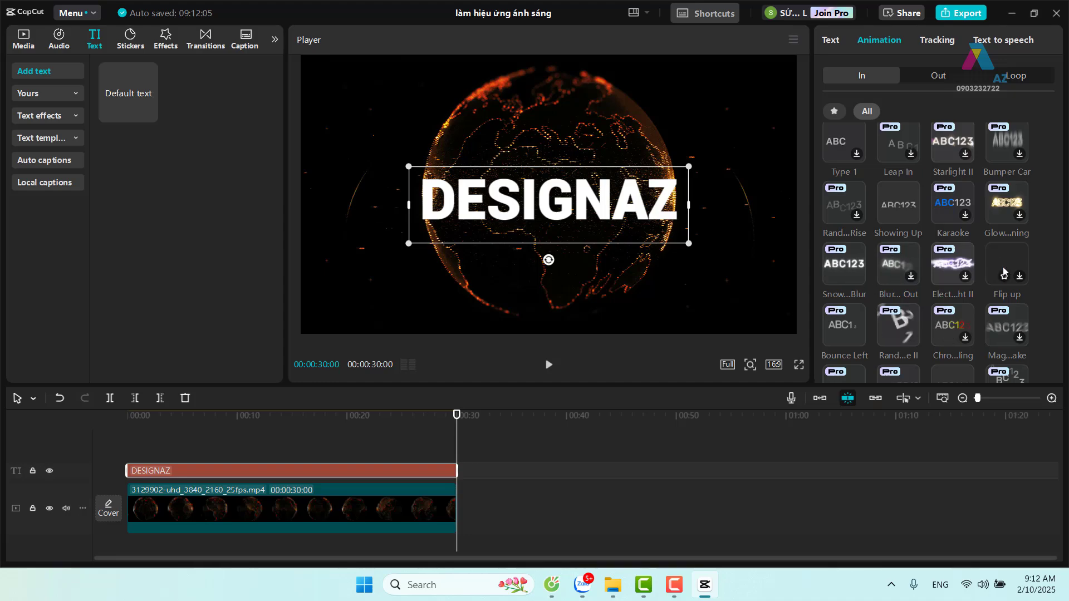
pyautogui.scroll(-1, 918, 289)
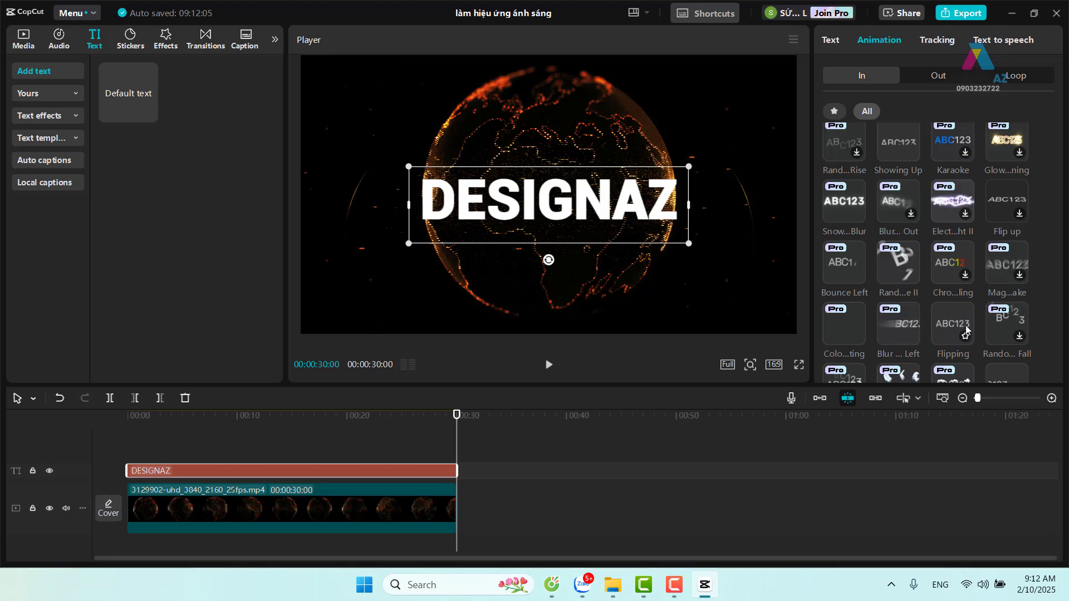
pyautogui.scroll(-1, 946, 345)
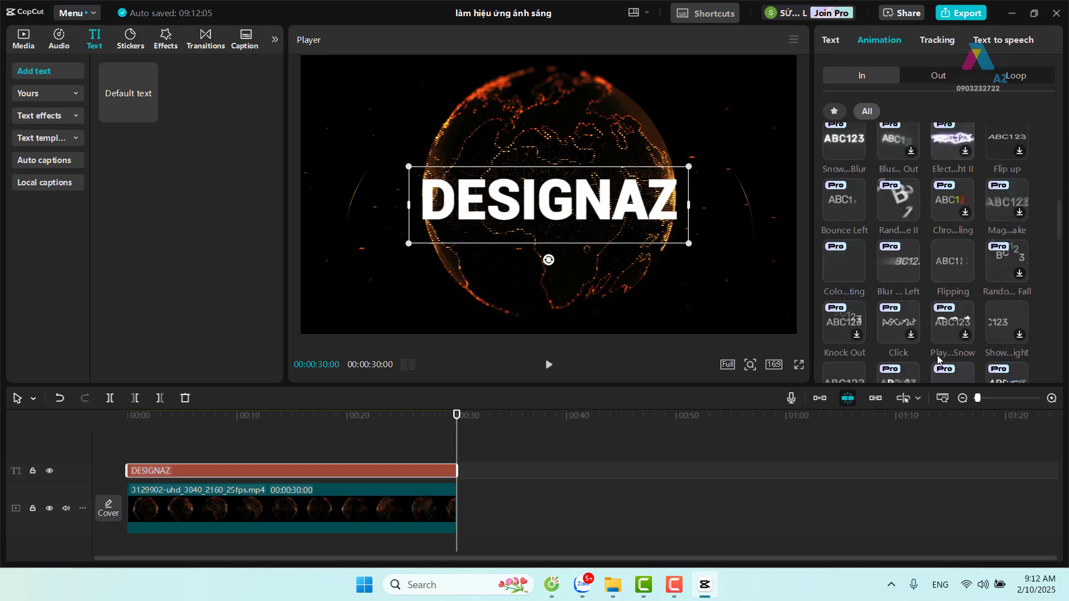
pyautogui.scroll(-1, 1031, 318)
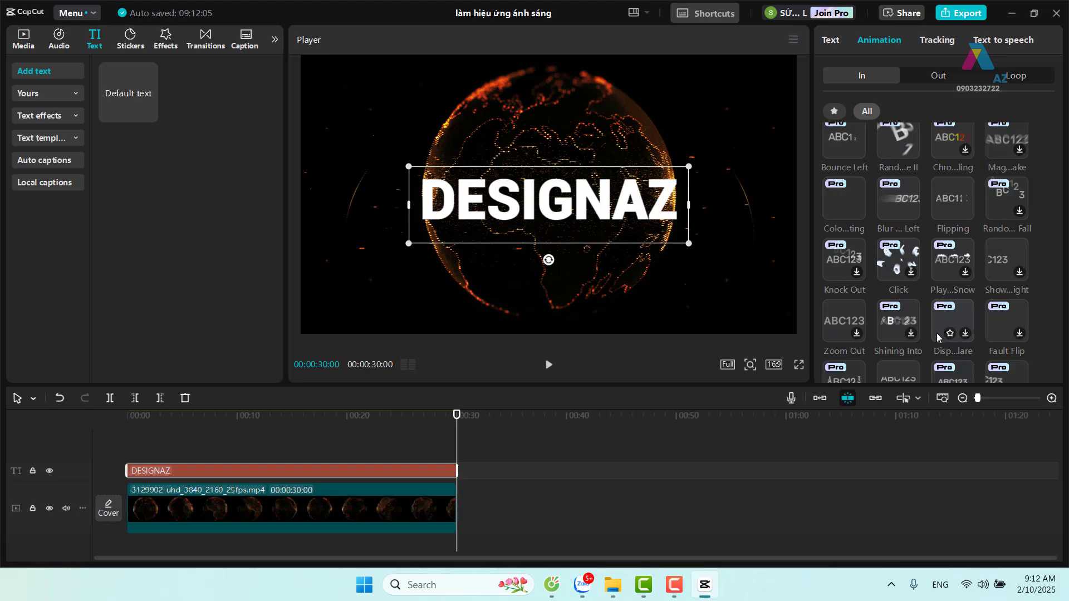
pyautogui.scroll(-1, 971, 329)
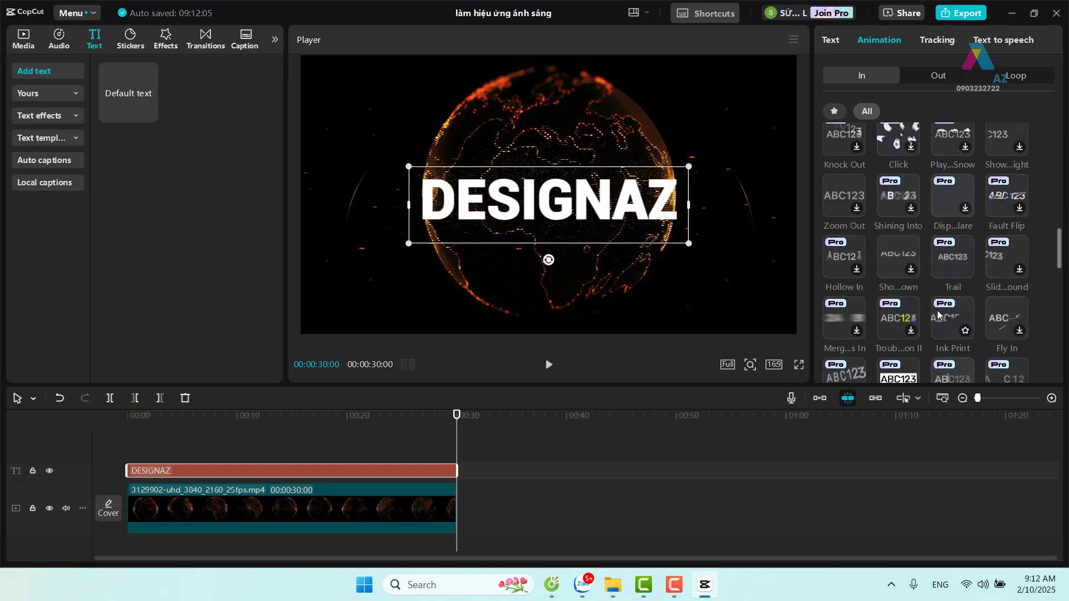
pyautogui.scroll(-2, 938, 315)
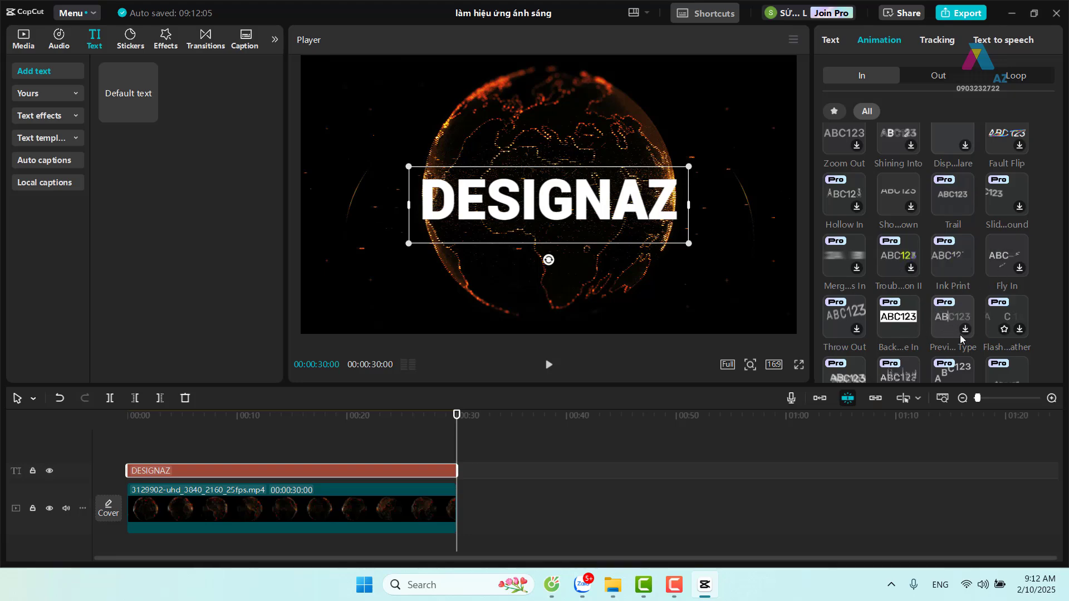
pyautogui.scroll(-1, 964, 339)
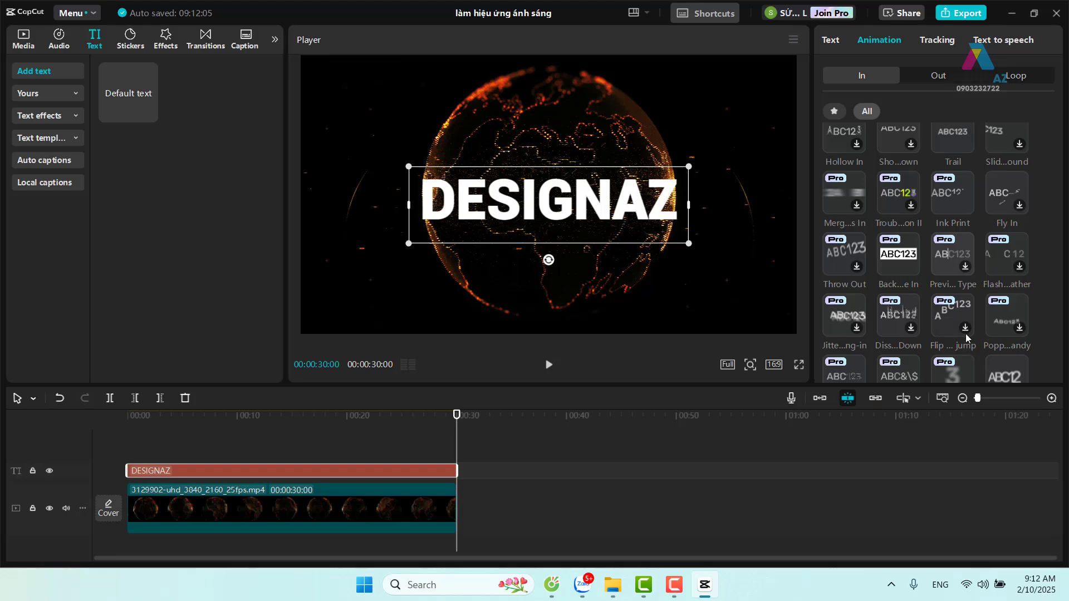
pyautogui.scroll(-1, 866, 349)
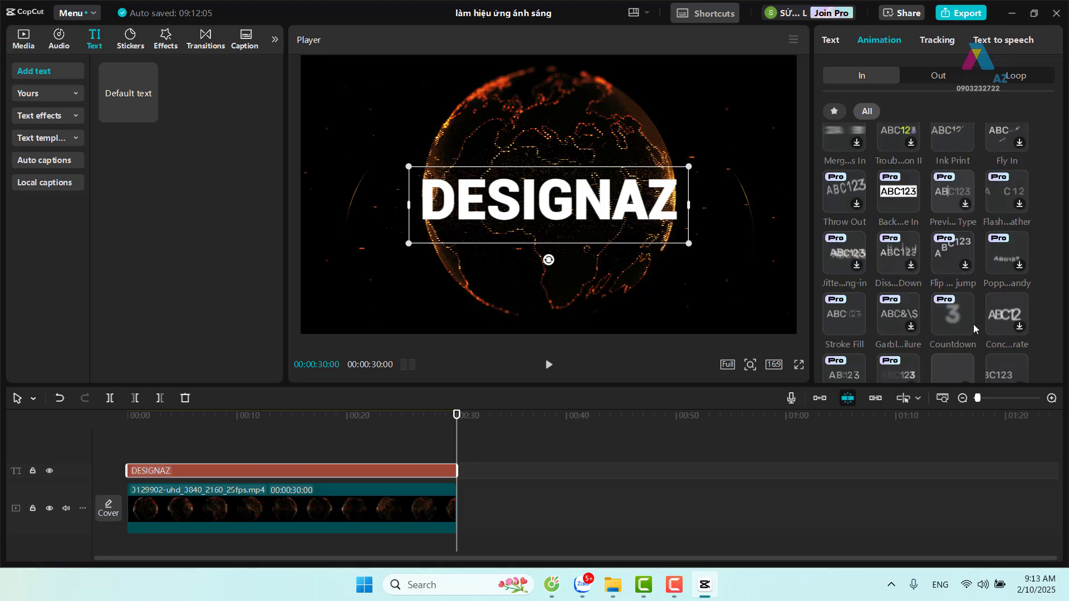
pyautogui.scroll(-1, 963, 332)
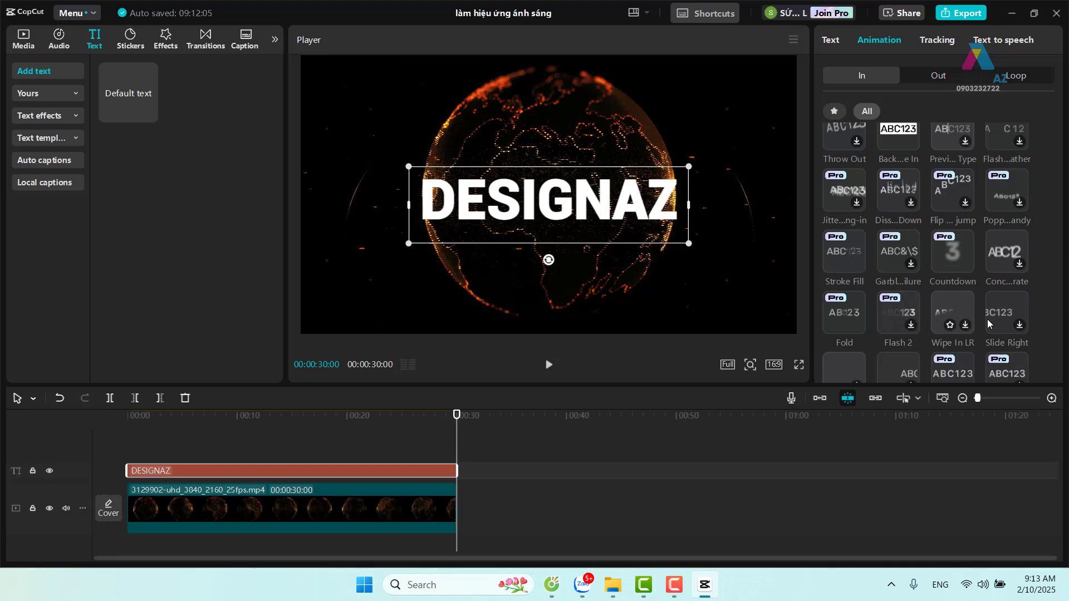
pyautogui.scroll(-1, 910, 337)
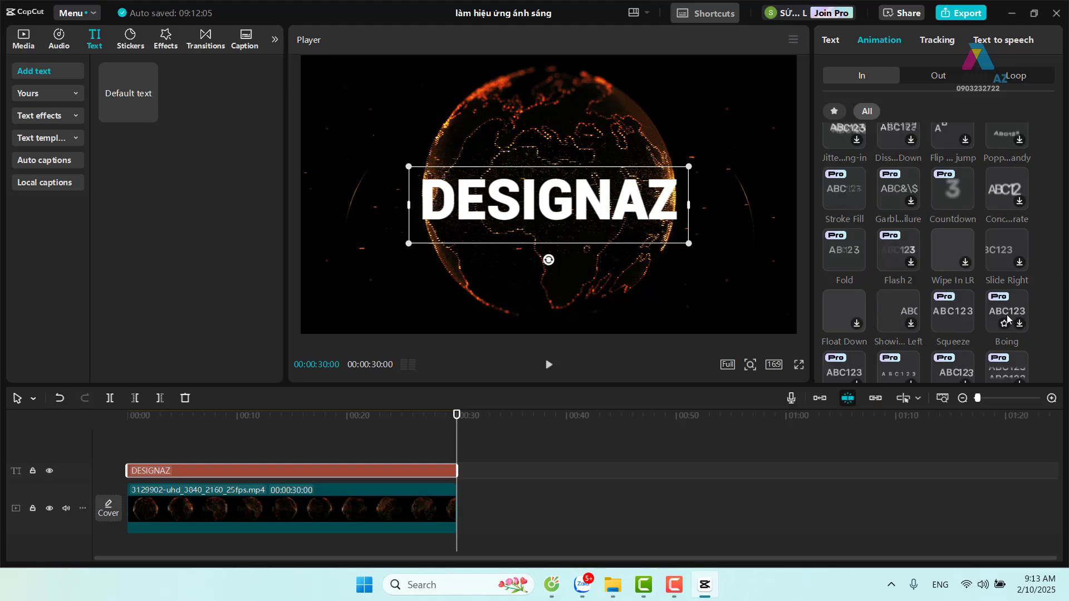
pyautogui.scroll(-2, 953, 337)
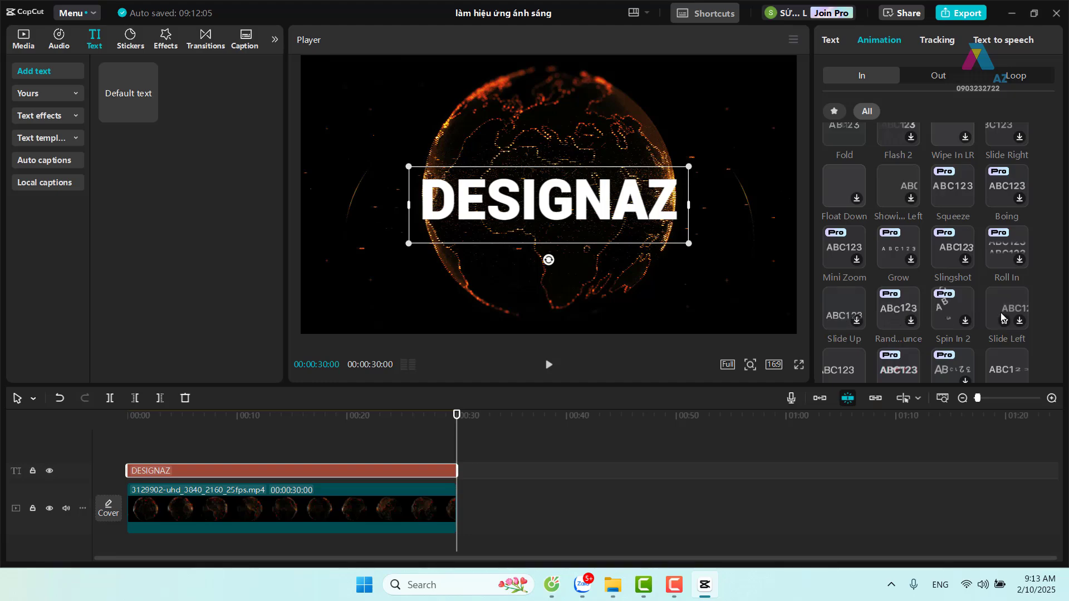
pyautogui.scroll(-1, 946, 334)
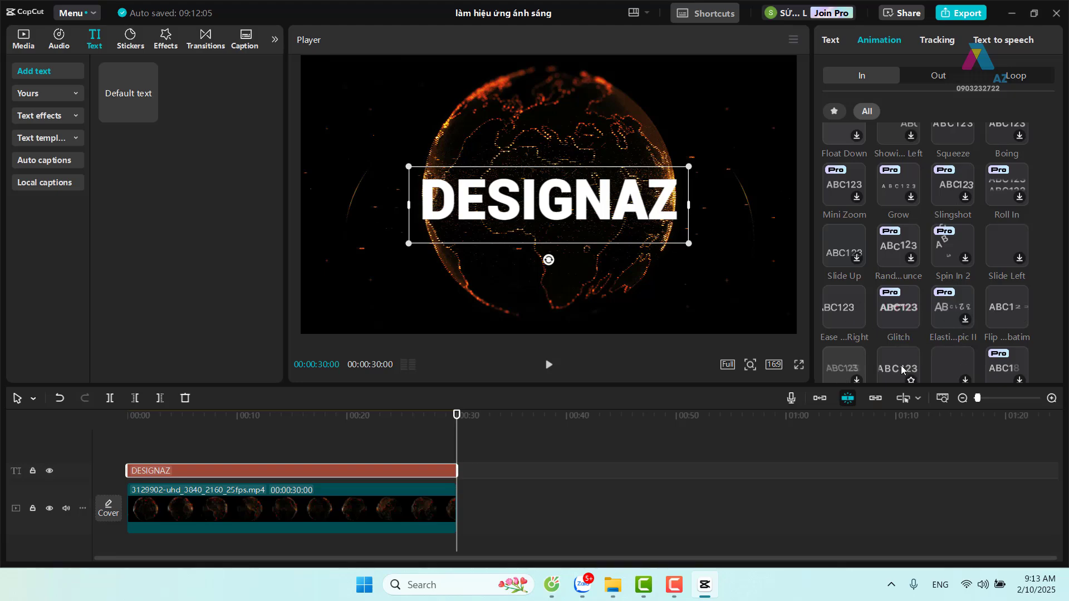
pyautogui.scroll(-1, 901, 369)
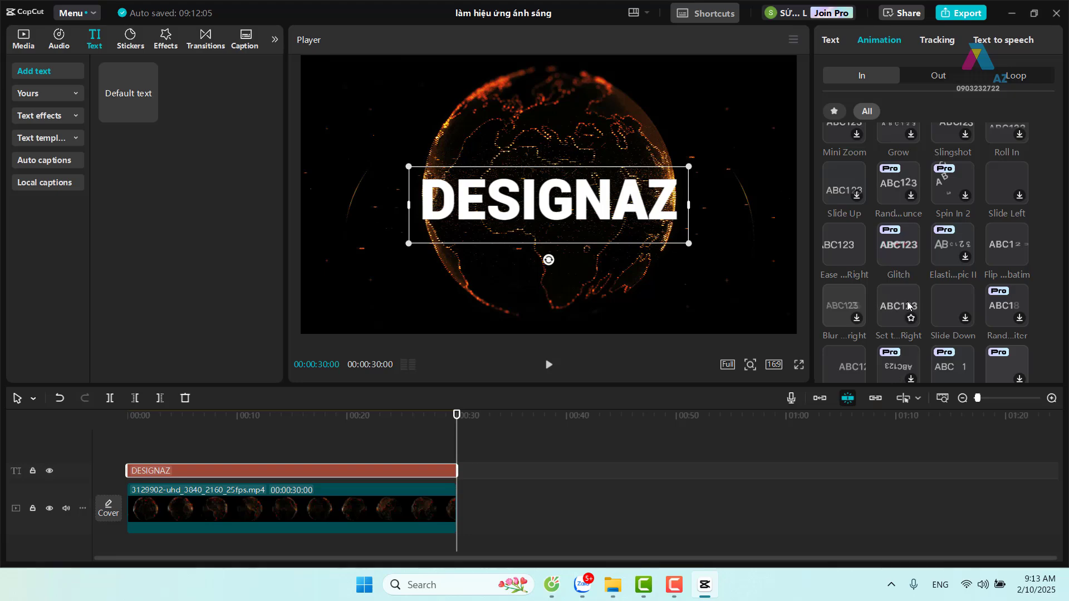
# Apply an In animation to DESIGNAZ, preview it, and set its duration to 5.4s.
pyautogui.click(908, 306)
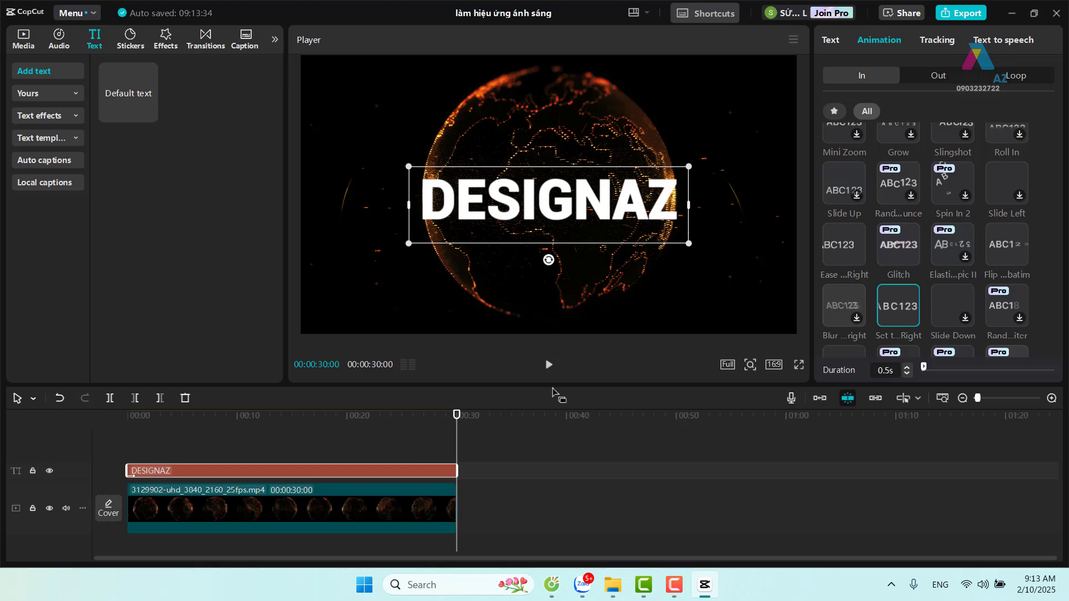
pyautogui.click(548, 366)
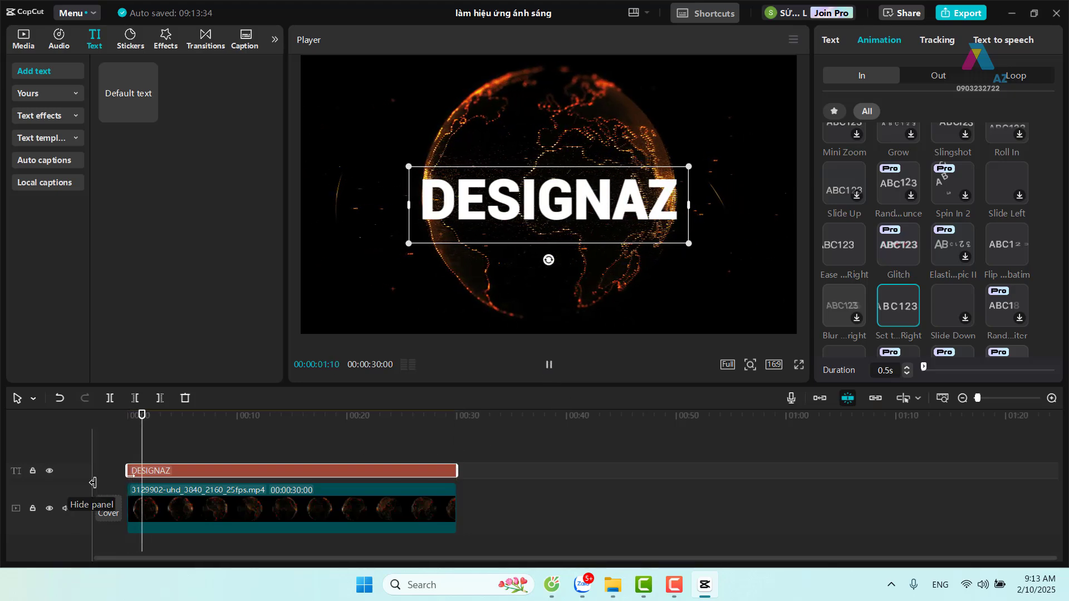
pyautogui.click(549, 367)
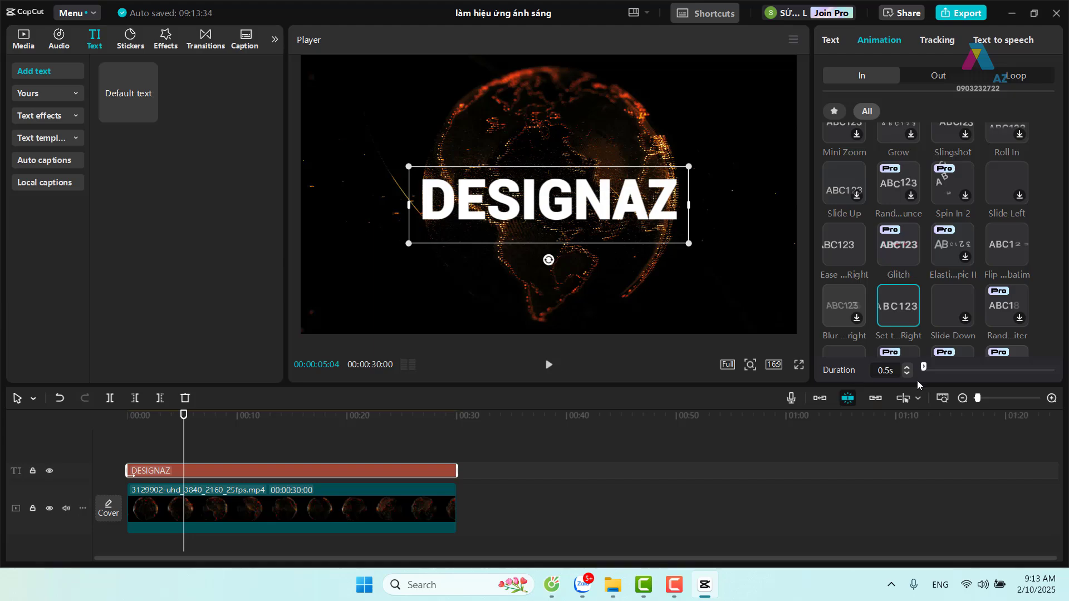
pyautogui.moveTo(923, 367)
pyautogui.mouseDown()
pyautogui.moveTo(941, 370)
pyautogui.moveTo(917, 372)
pyautogui.moveTo(927, 373)
pyautogui.mouseUp()
pyautogui.moveTo(927, 371); pyautogui.dragTo(925, 371)
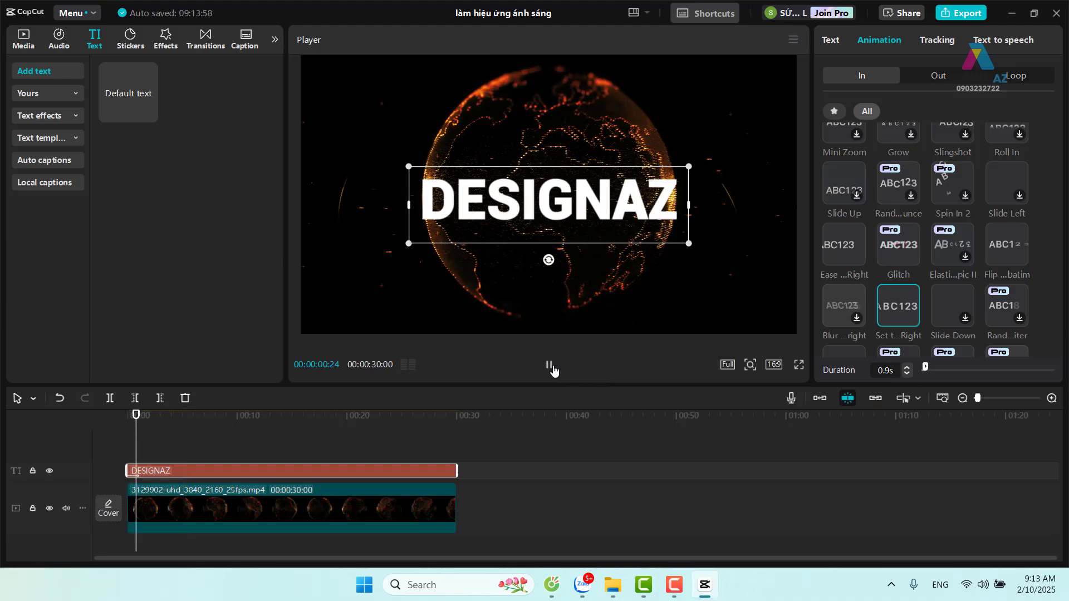
pyautogui.moveTo(926, 369); pyautogui.dragTo(948, 371)
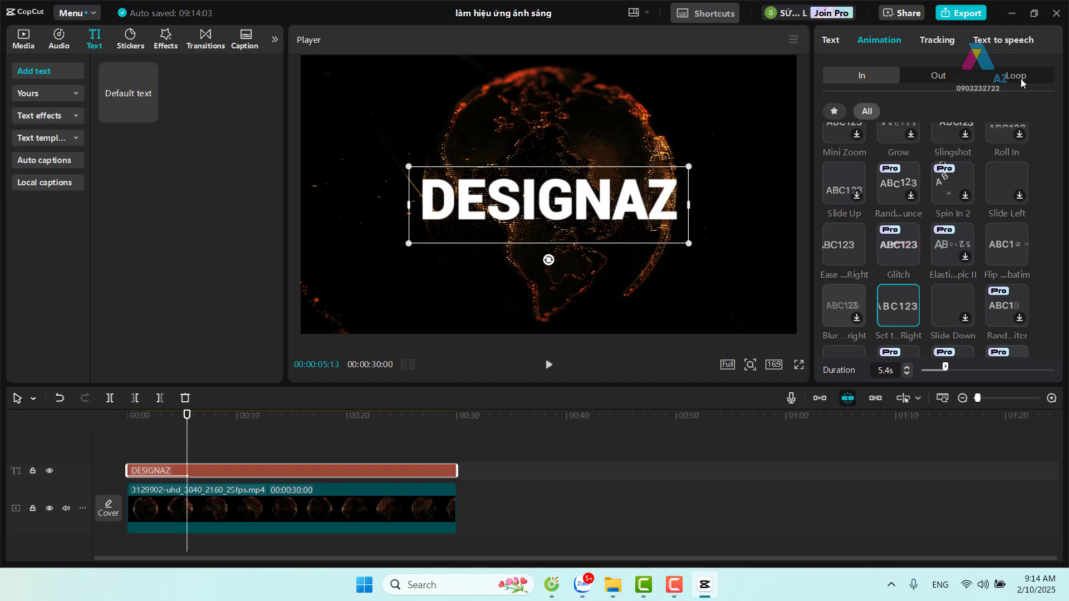
# Switch to the Out animation presets and scroll through them.
pyautogui.click(940, 79)
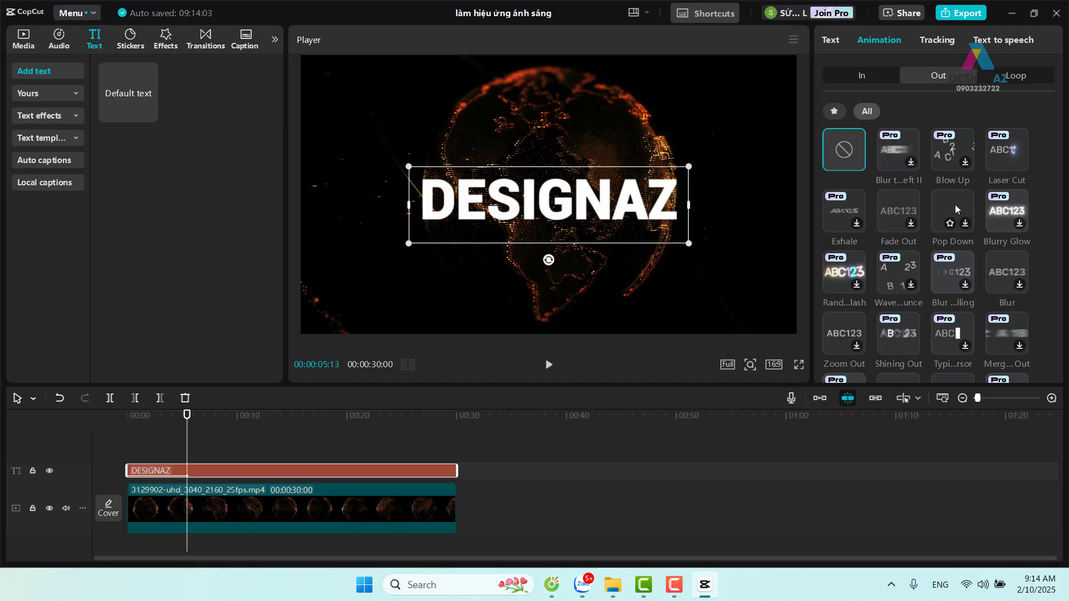
pyautogui.scroll(-1, 959, 222)
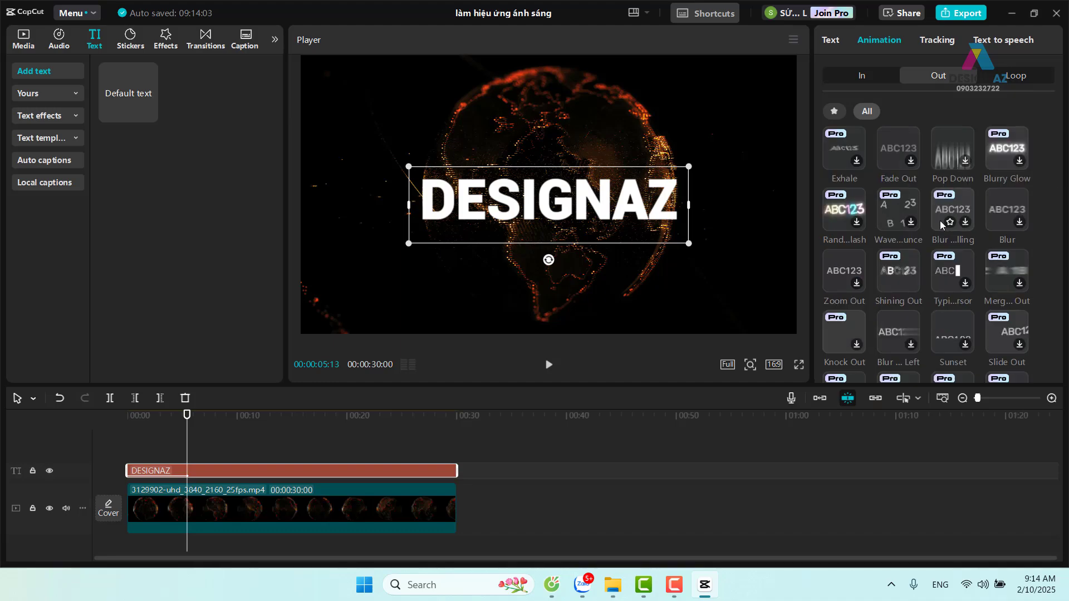
pyautogui.scroll(-5, 933, 230)
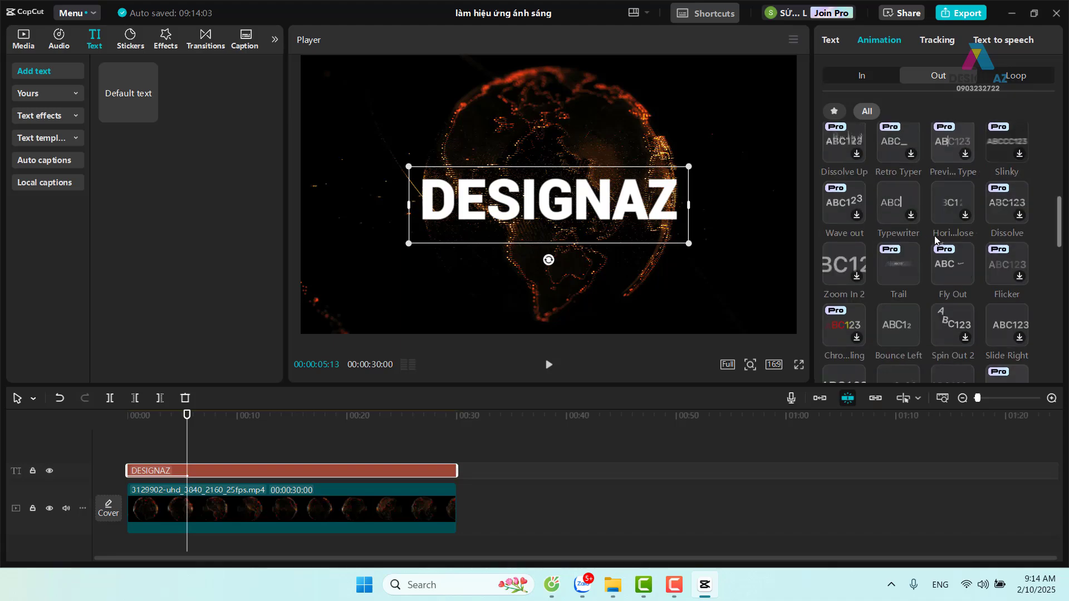
pyautogui.scroll(-3, 934, 241)
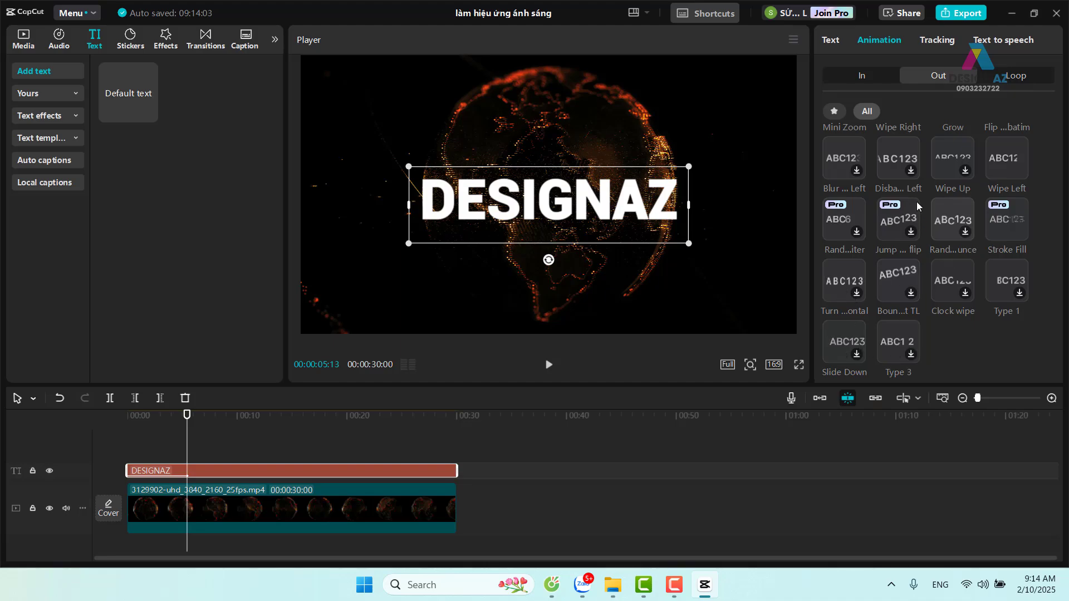
pyautogui.scroll(2, 917, 214)
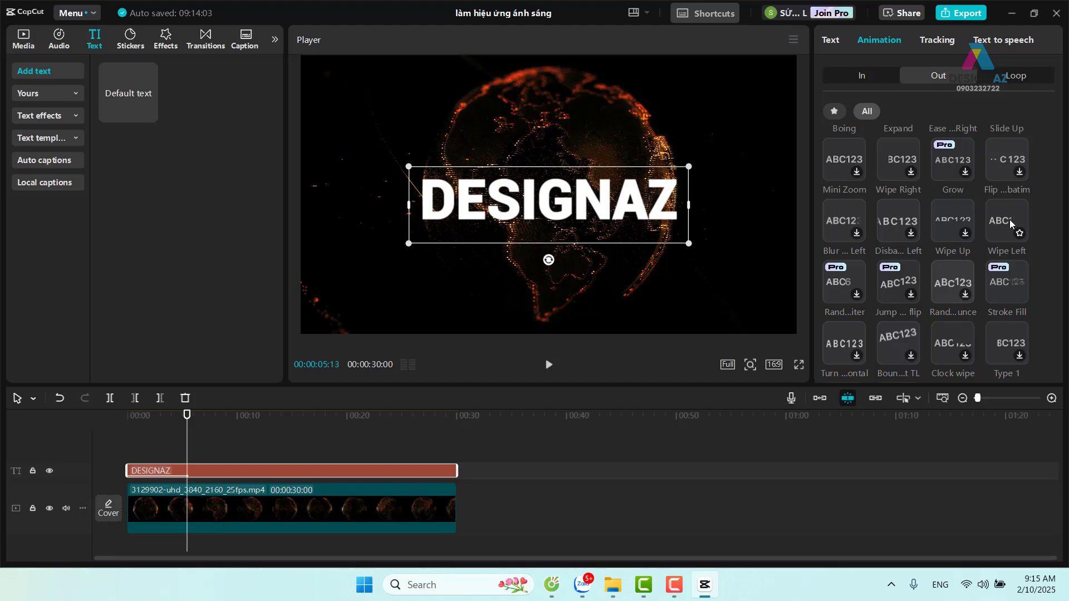
# Give the DESIGNAZ title a Wipe Left exit animation with a 5.4-second Out Duration.
pyautogui.click(1009, 220)
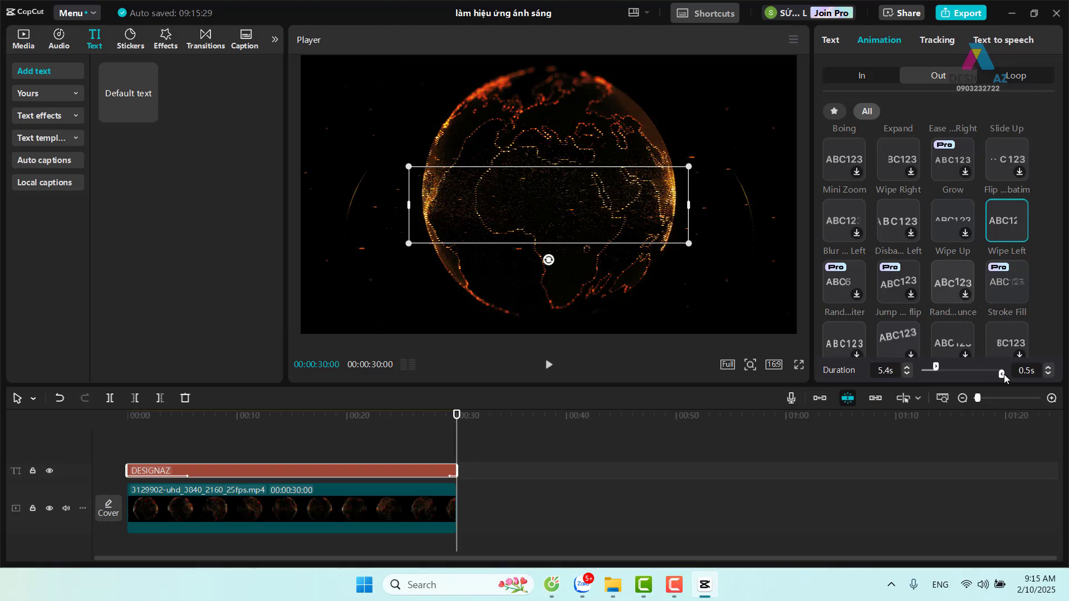
pyautogui.scroll(-1, 1004, 378)
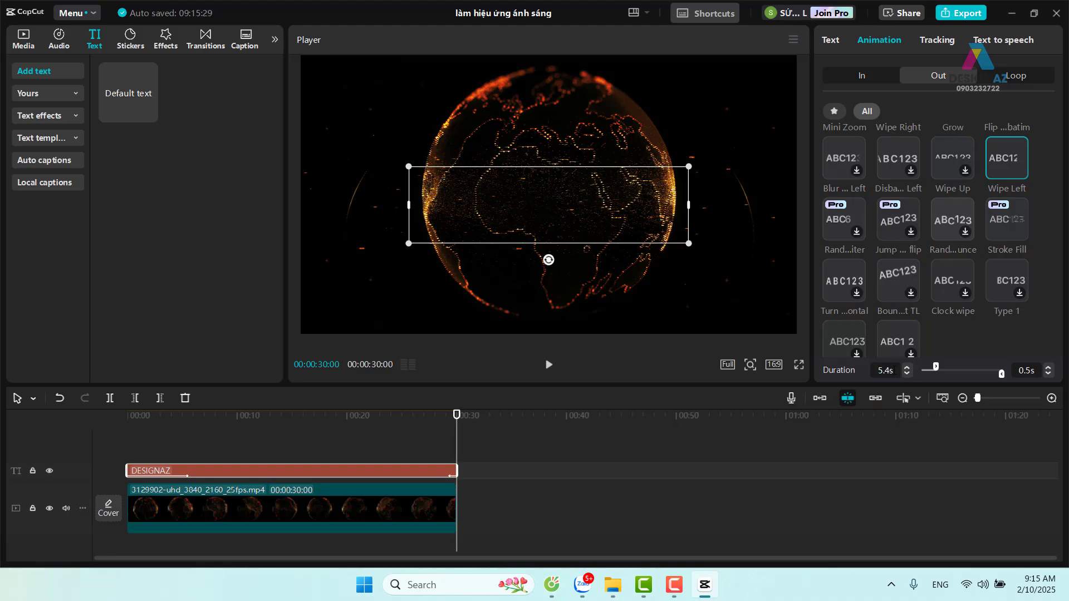
pyautogui.moveTo(893, 373); pyautogui.dragTo(864, 369)
pyautogui.write('5.4')
pyautogui.press('Return')
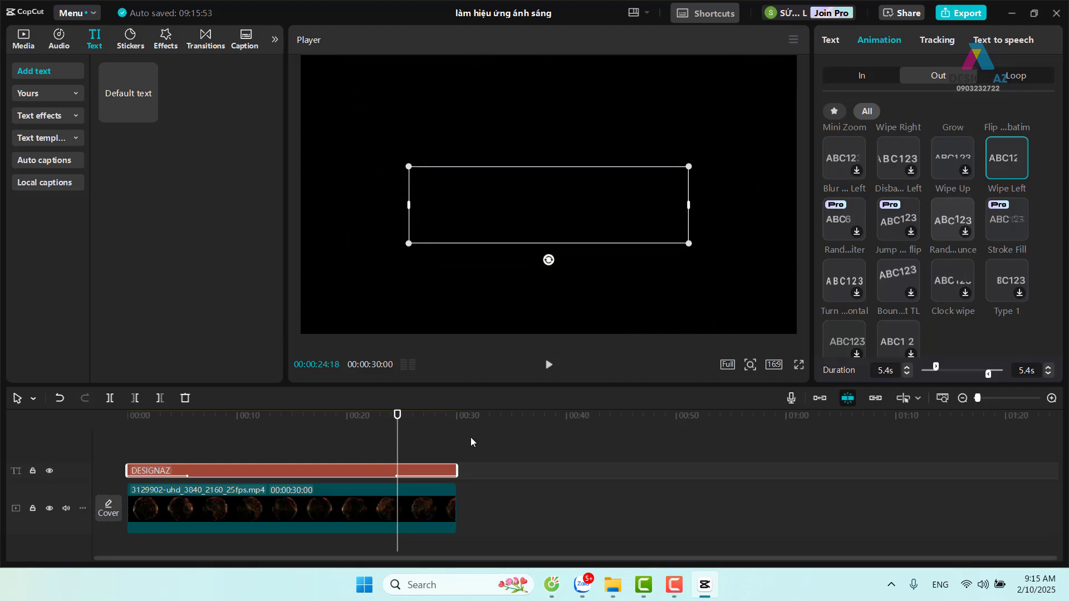
pyautogui.click(127, 423)
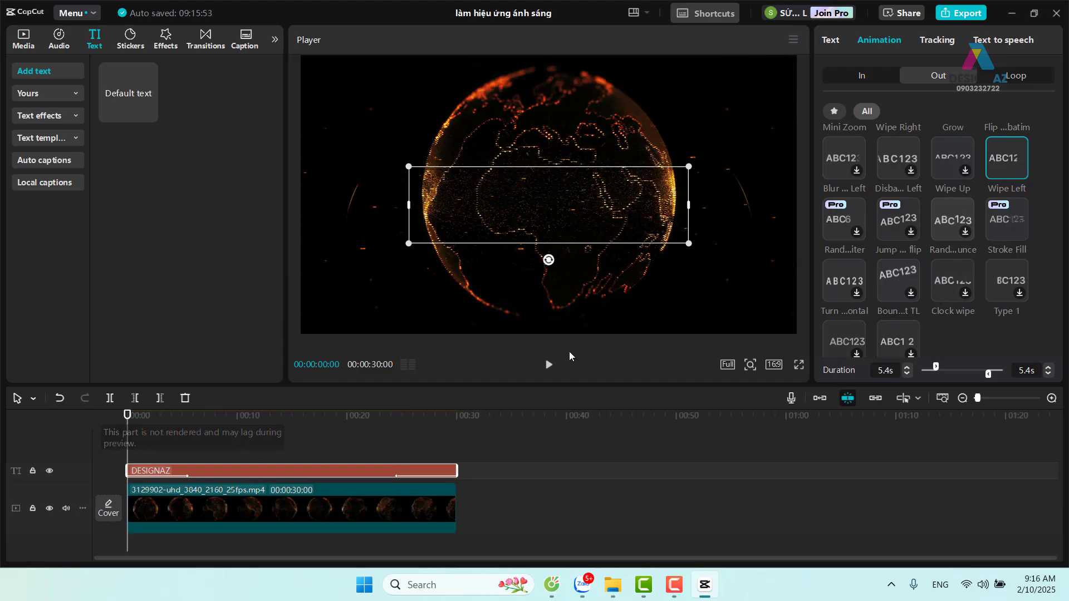
pyautogui.click(548, 365)
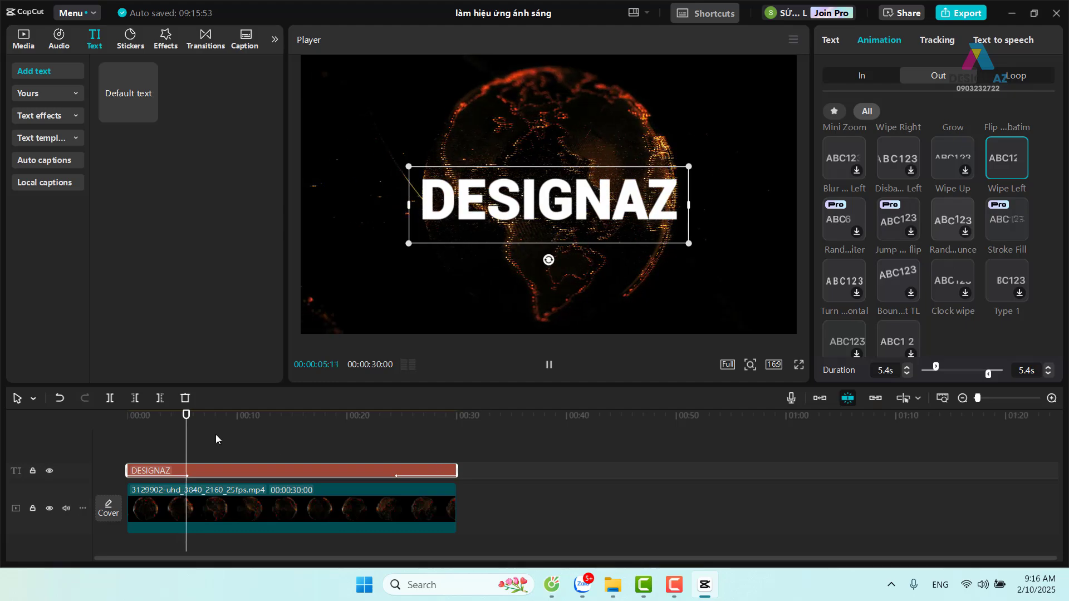
pyautogui.moveTo(284, 419); pyautogui.dragTo(392, 418)
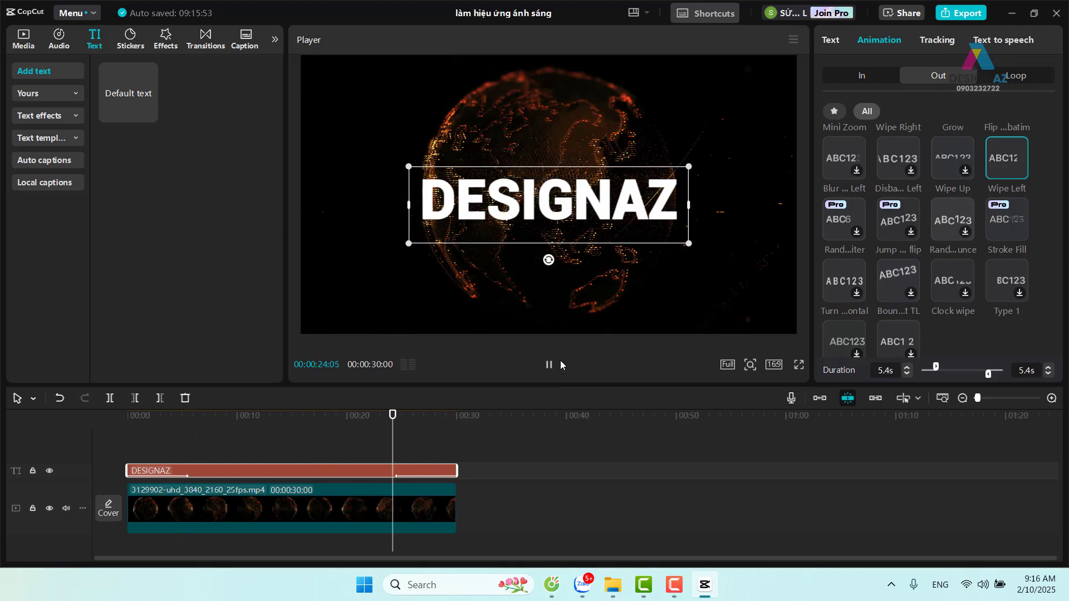
pyautogui.click(546, 366)
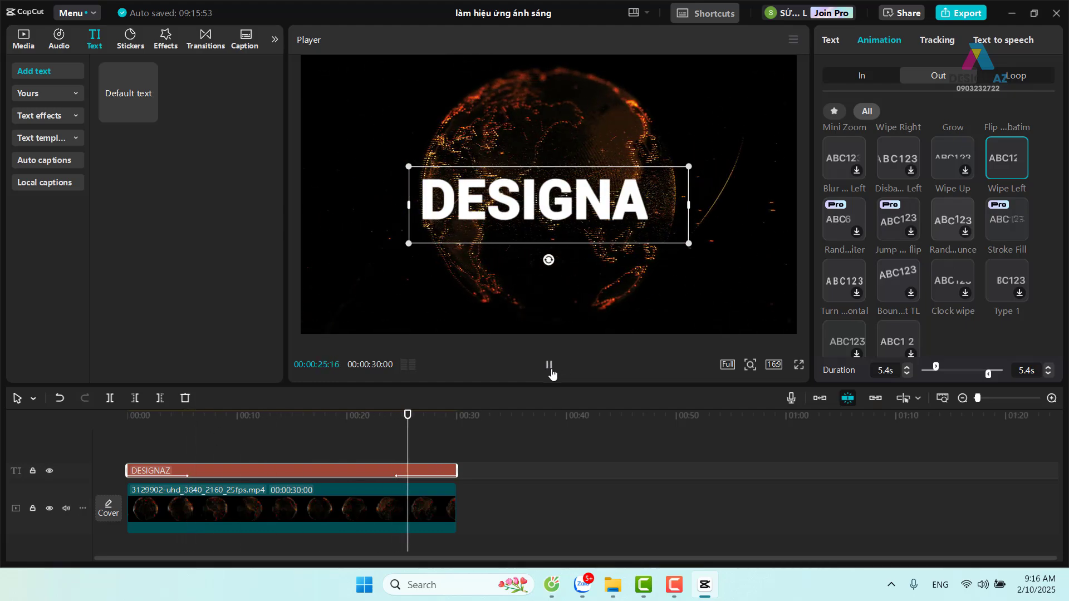
pyautogui.scroll(1, 1024, 255)
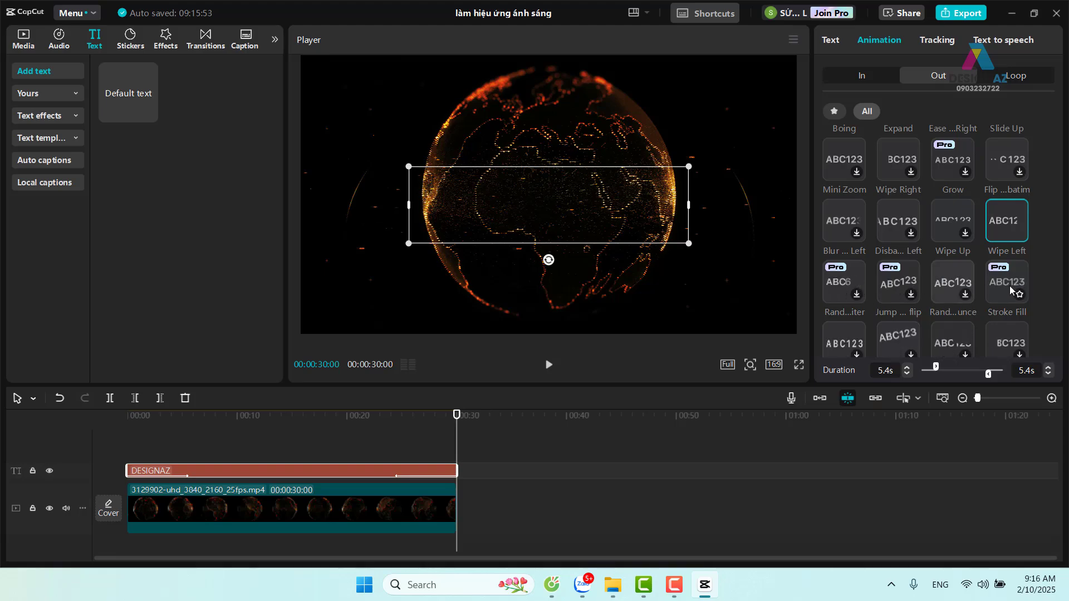
# Browse the Out presets and replace Wipe Left with the blurred leftward exit animation.
pyautogui.scroll(-1, 1011, 291)
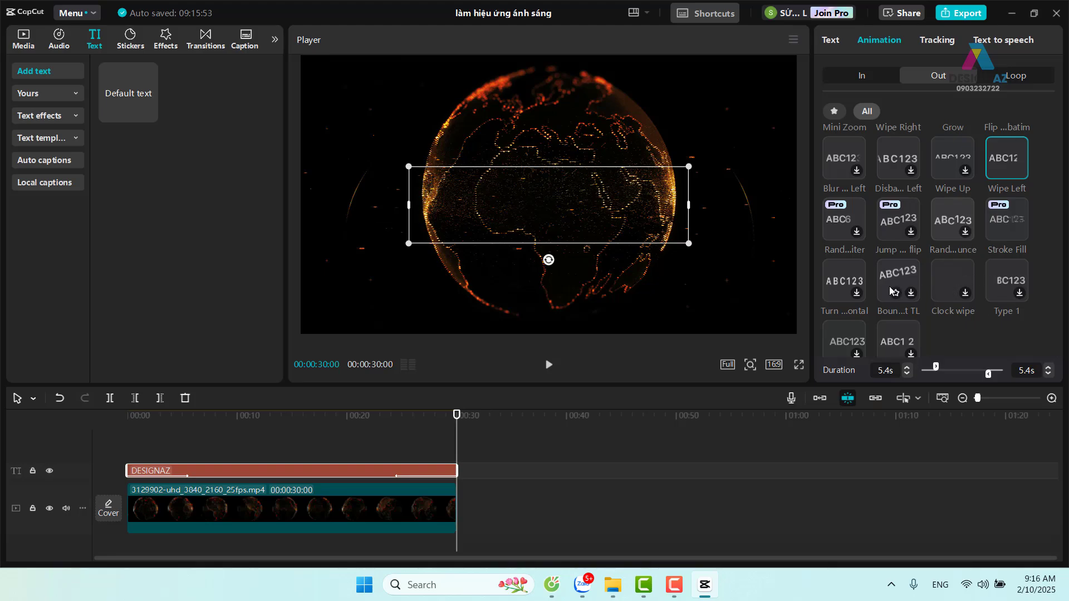
pyautogui.scroll(1, 976, 253)
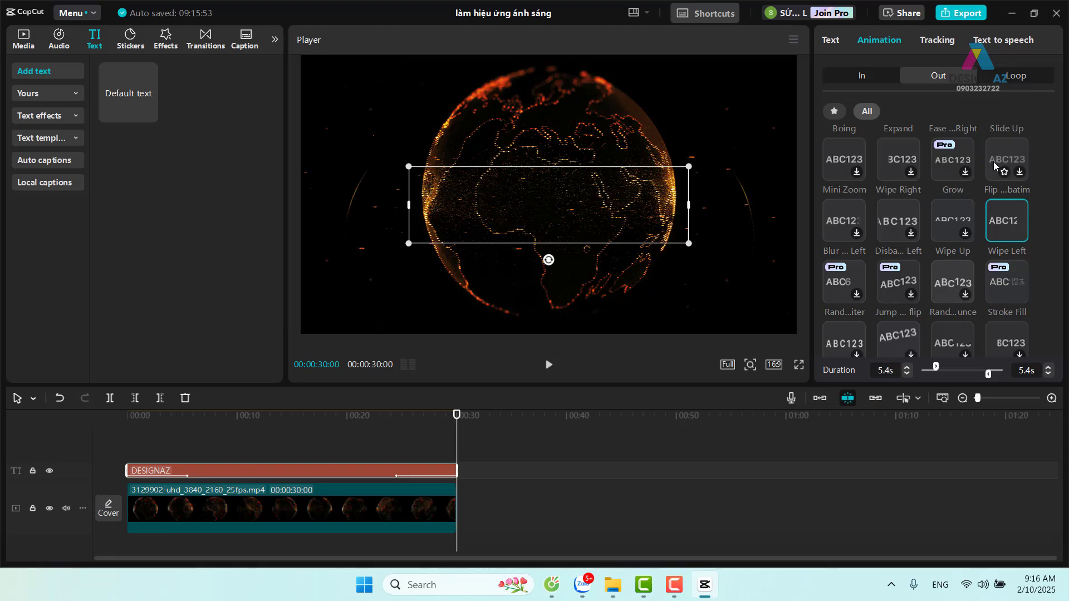
pyautogui.scroll(1, 984, 190)
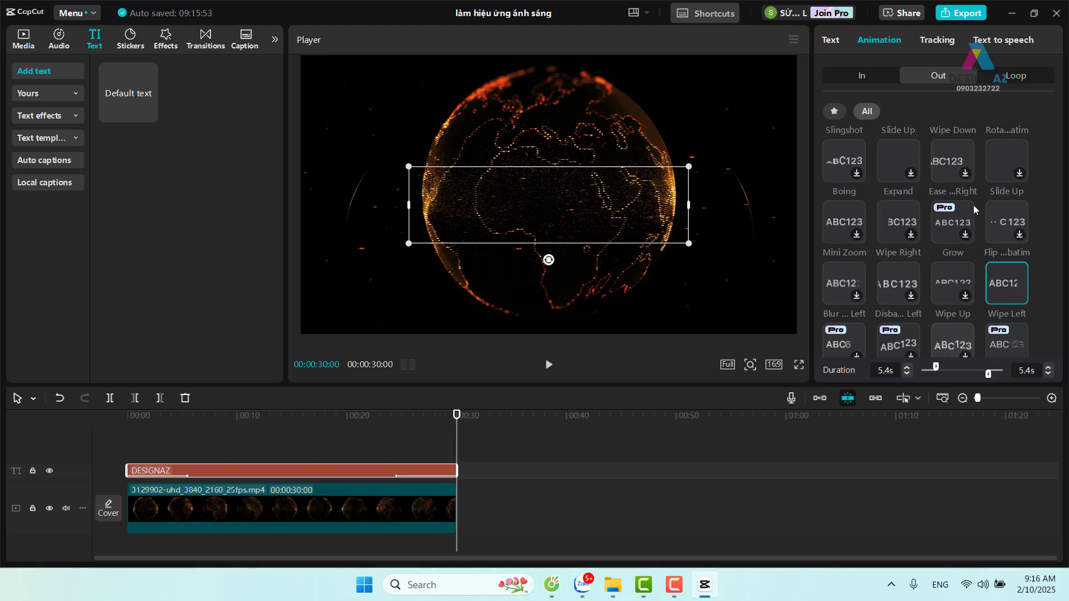
pyautogui.scroll(1, 990, 167)
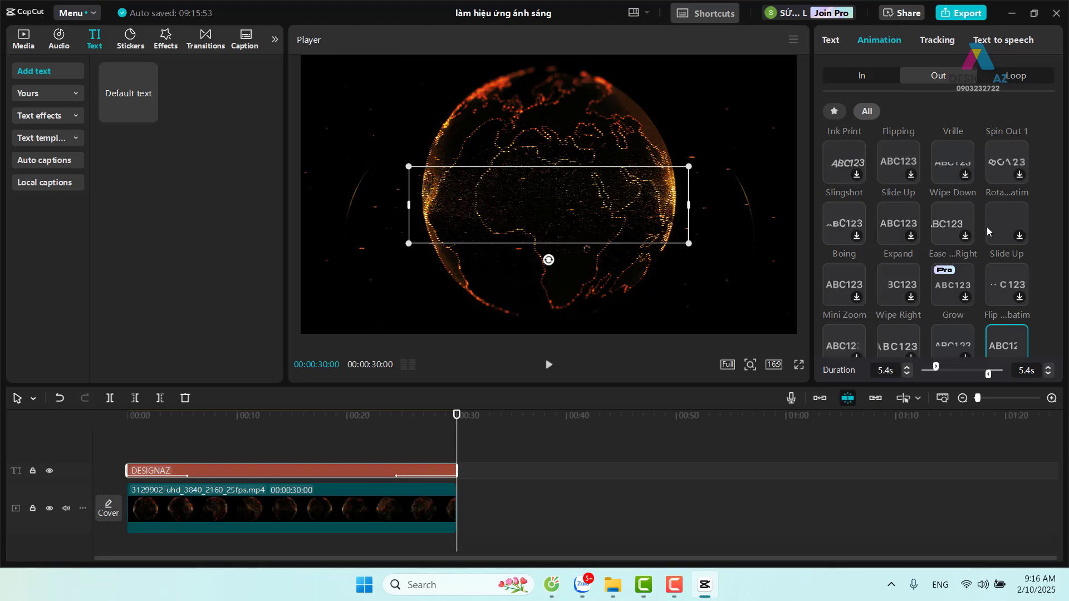
pyautogui.scroll(1, 990, 234)
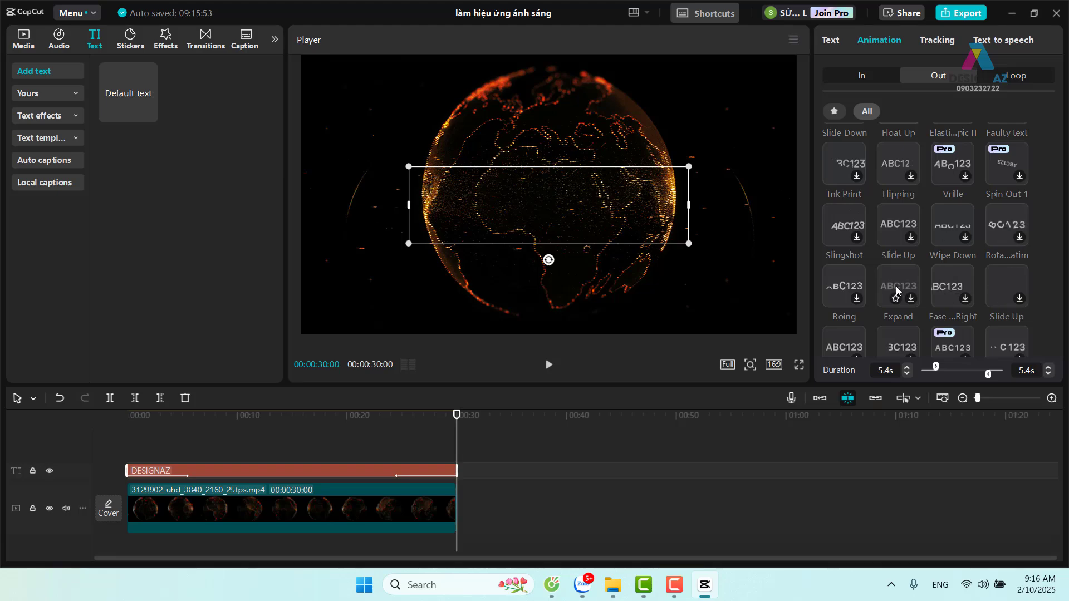
pyautogui.scroll(-1, 937, 278)
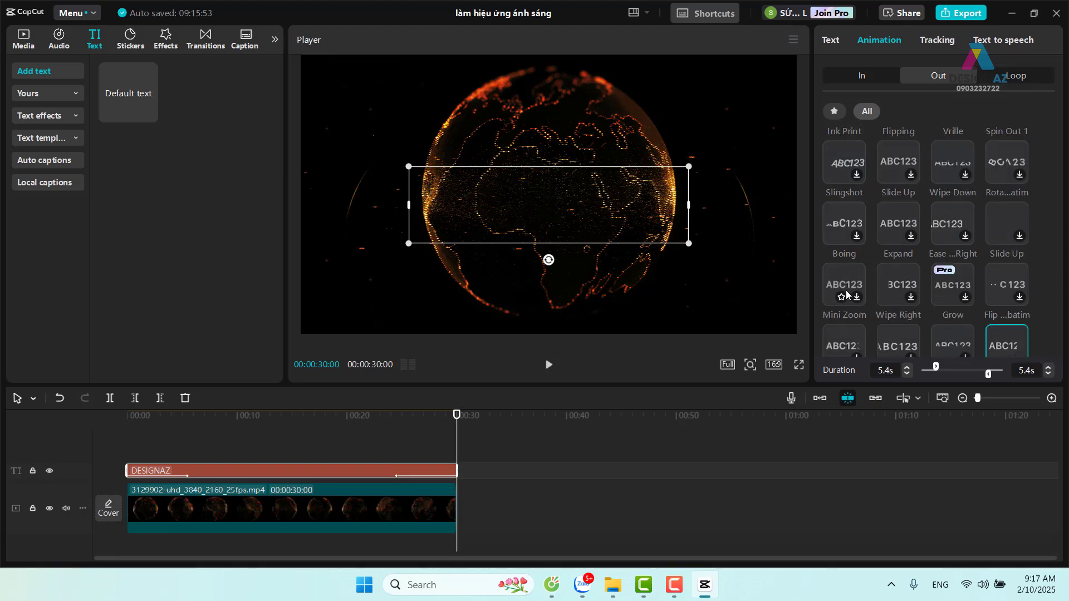
pyautogui.scroll(-1, 940, 281)
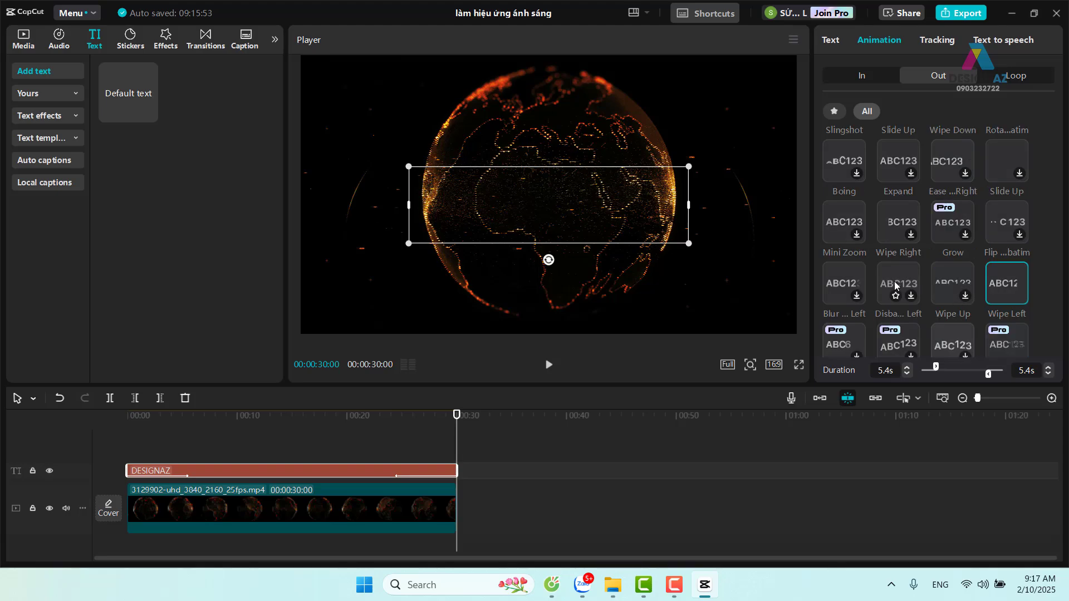
pyautogui.click(851, 285)
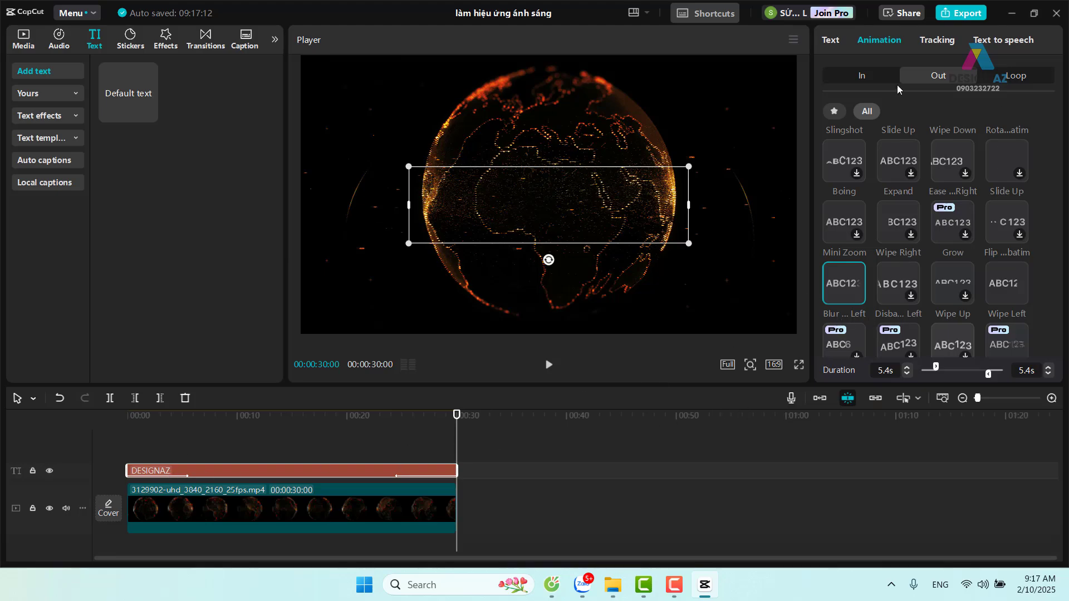
# Return to the entrance presets, widen the timeline, and confirm 5.0-second entrance and exit durations.
pyautogui.click(863, 76)
pyautogui.scroll(-1, 946, 301)
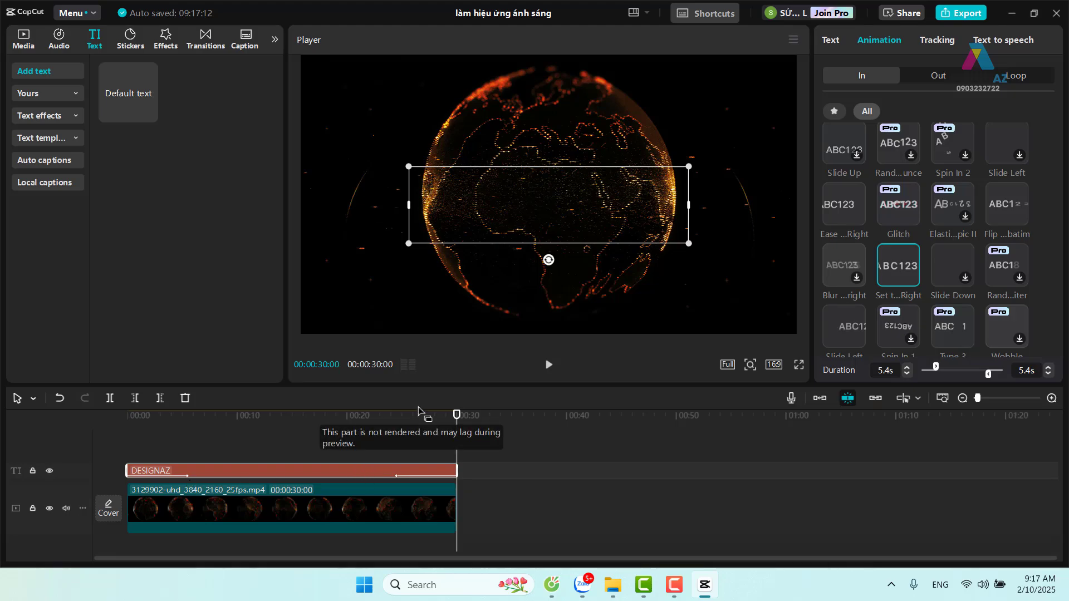
pyautogui.moveTo(457, 415); pyautogui.dragTo(186, 428)
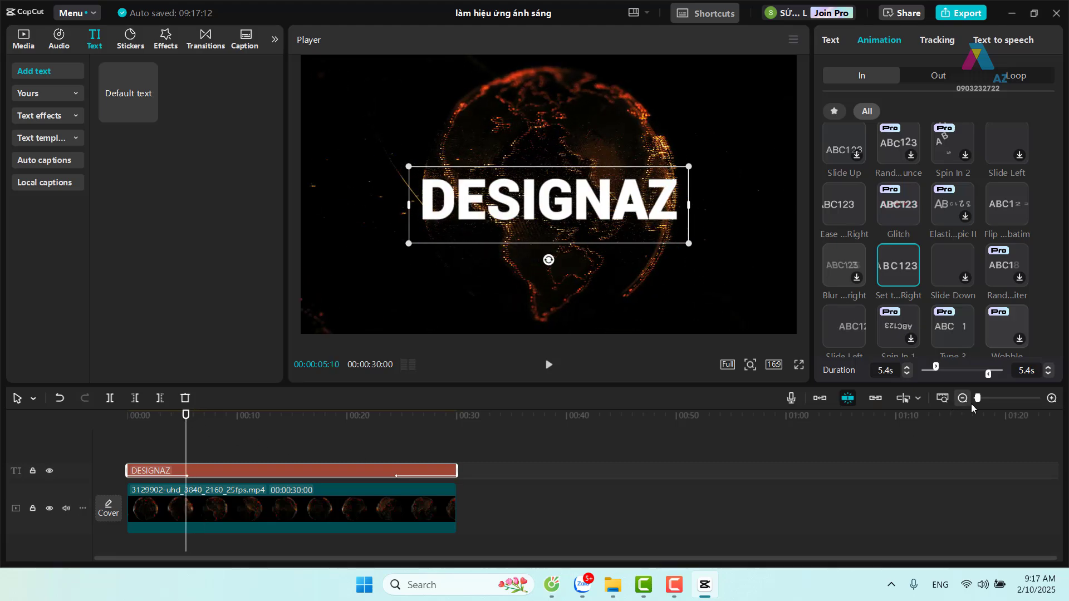
pyautogui.moveTo(977, 399); pyautogui.dragTo(981, 400)
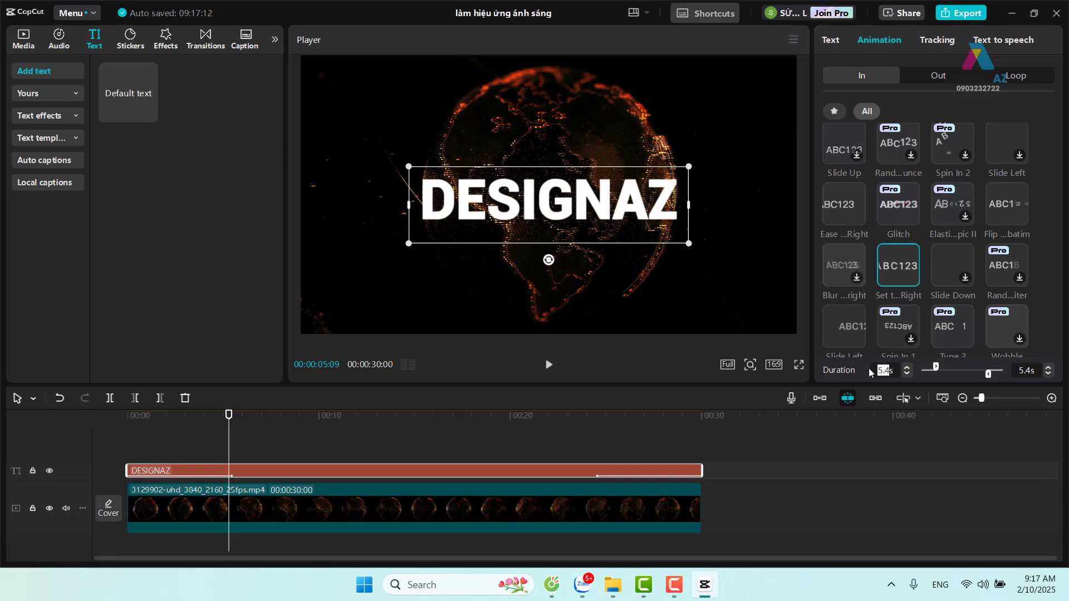
pyautogui.click(1028, 370)
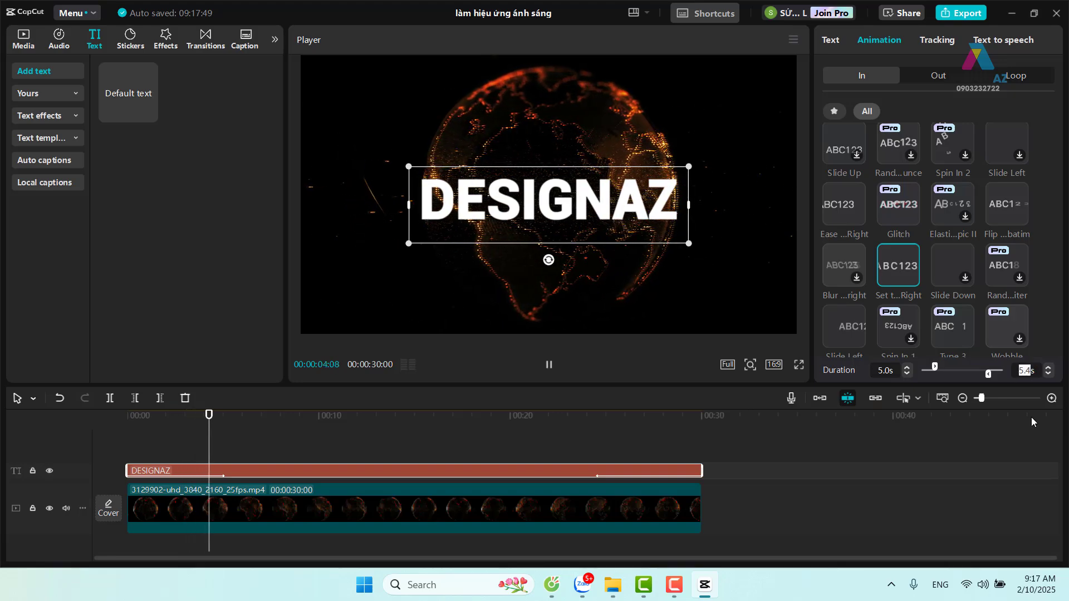
pyautogui.press('Return')
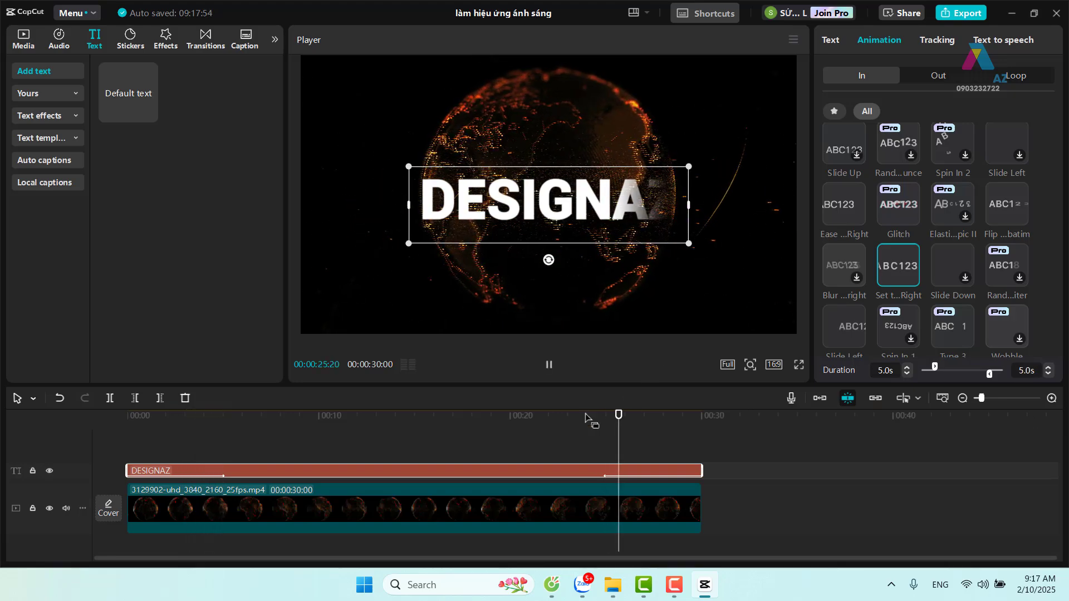
# Shorten the DESIGNAZ text clip from its end and preview the title animation.
pyautogui.click(635, 416)
pyautogui.moveTo(634, 415); pyautogui.dragTo(223, 416)
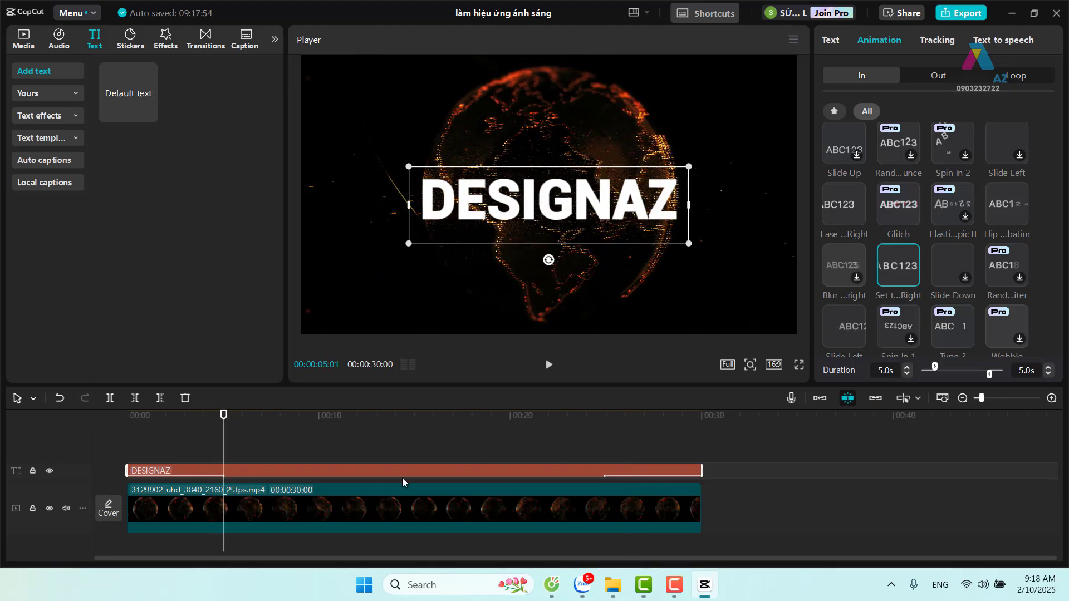
pyautogui.press('space')
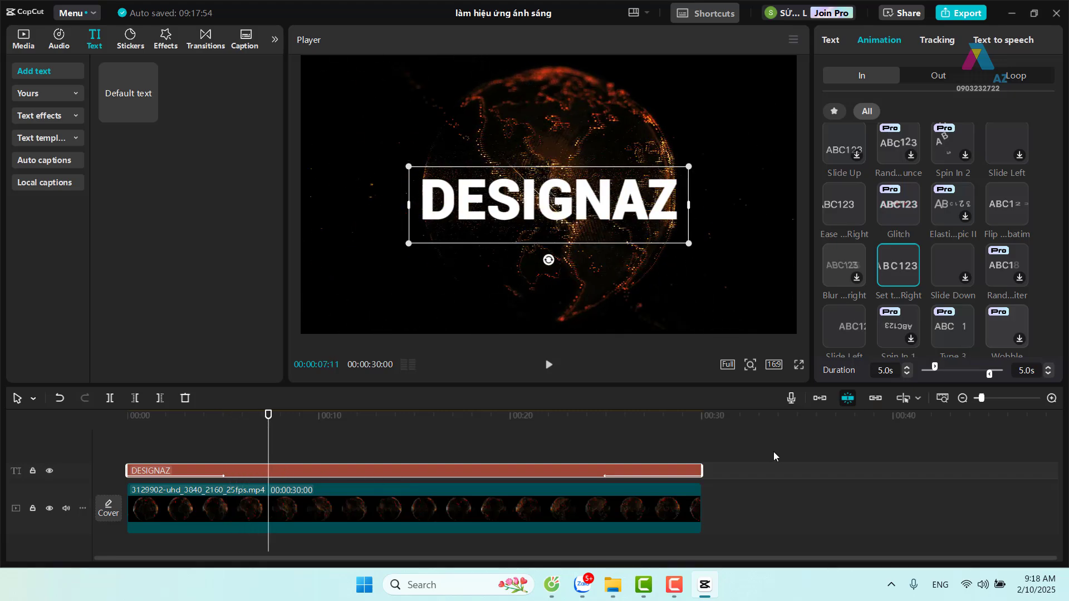
pyautogui.moveTo(703, 470); pyautogui.dragTo(352, 470)
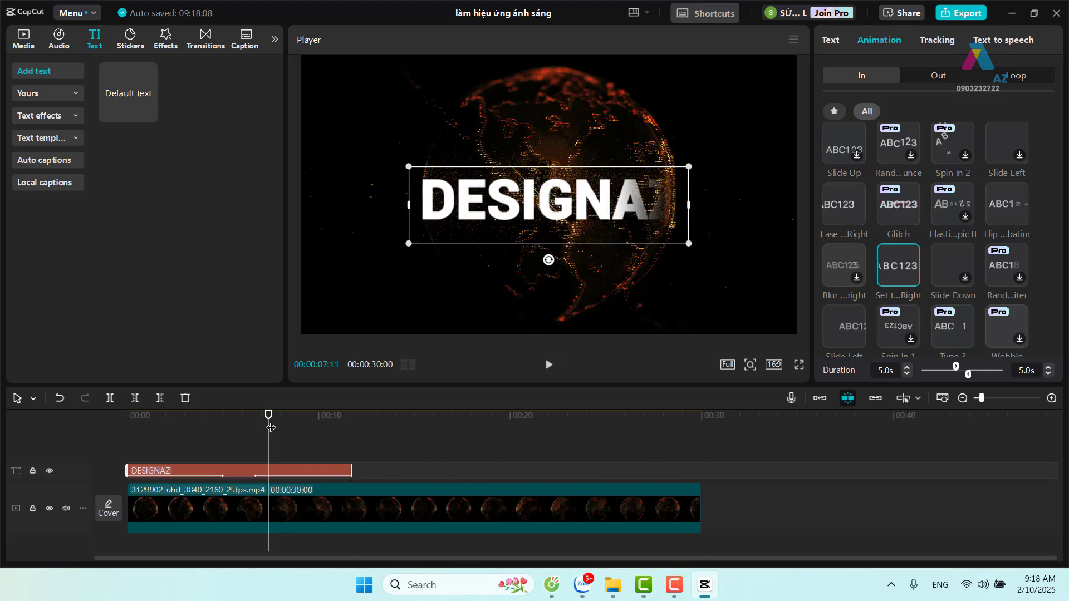
pyautogui.moveTo(270, 427)
pyautogui.mouseDown()
pyautogui.moveTo(249, 413)
pyautogui.moveTo(149, 422)
pyautogui.mouseUp()
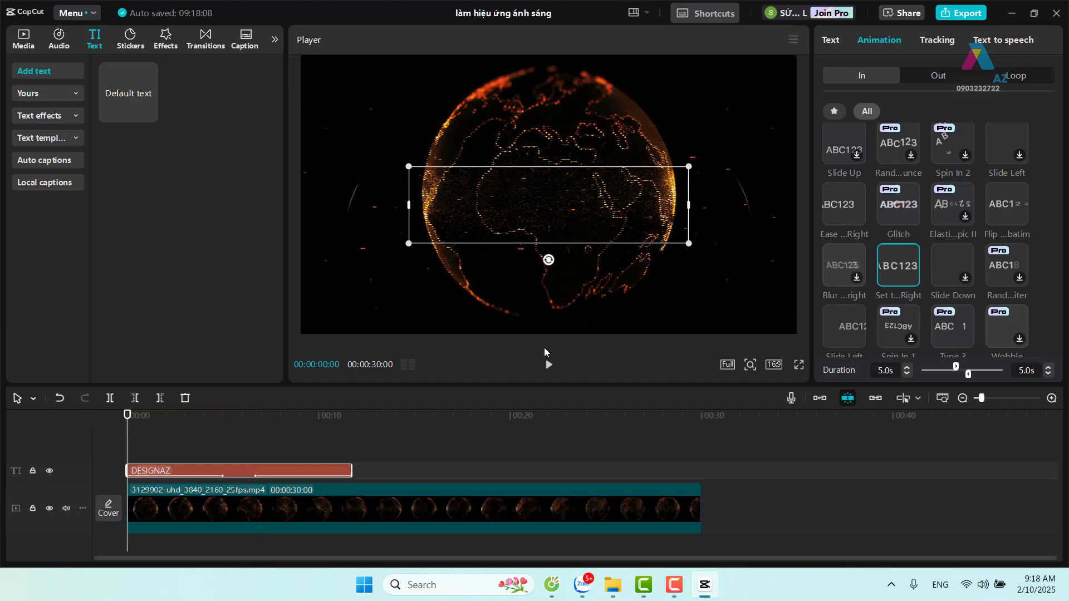
pyautogui.click(547, 365)
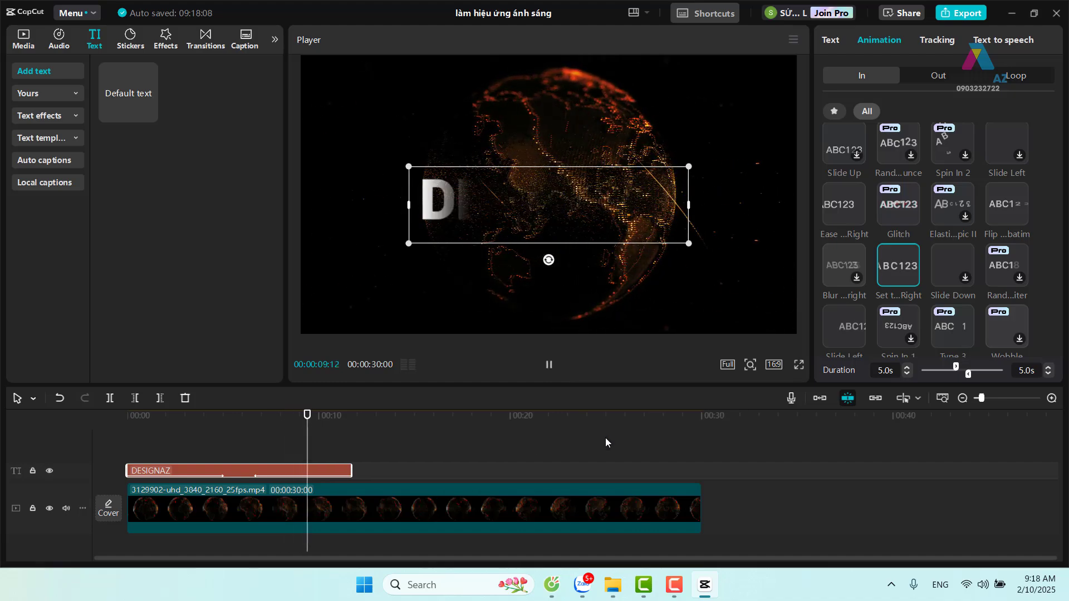
# Select the globe video clip and check playback around five seconds, then rewind to the start.
pyautogui.click(486, 502)
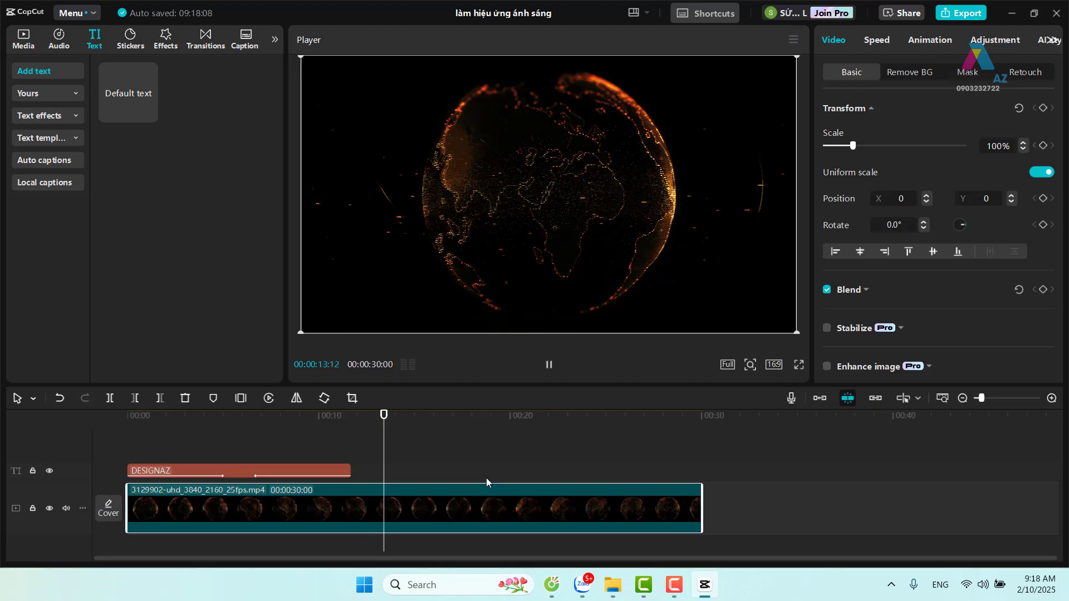
pyautogui.moveTo(396, 417)
pyautogui.mouseDown()
pyautogui.moveTo(199, 421)
pyautogui.moveTo(436, 423)
pyautogui.mouseUp()
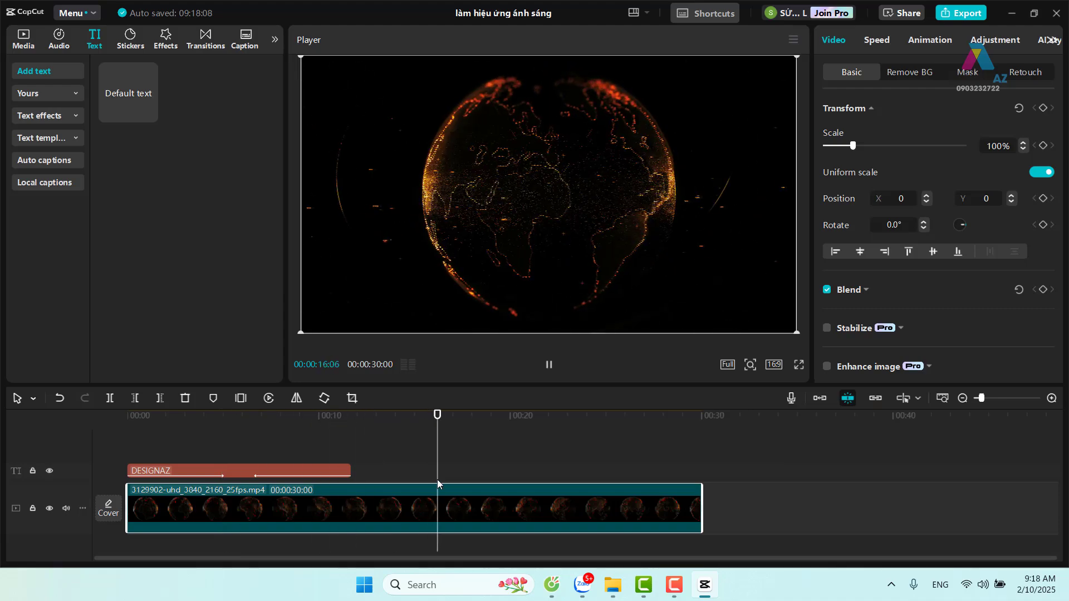
pyautogui.press('space')
pyautogui.moveTo(437, 430); pyautogui.dragTo(110, 434)
# Cut both DESIGNAZ title animation durations from 5.0 to 3.0 seconds.
pyautogui.click(206, 470)
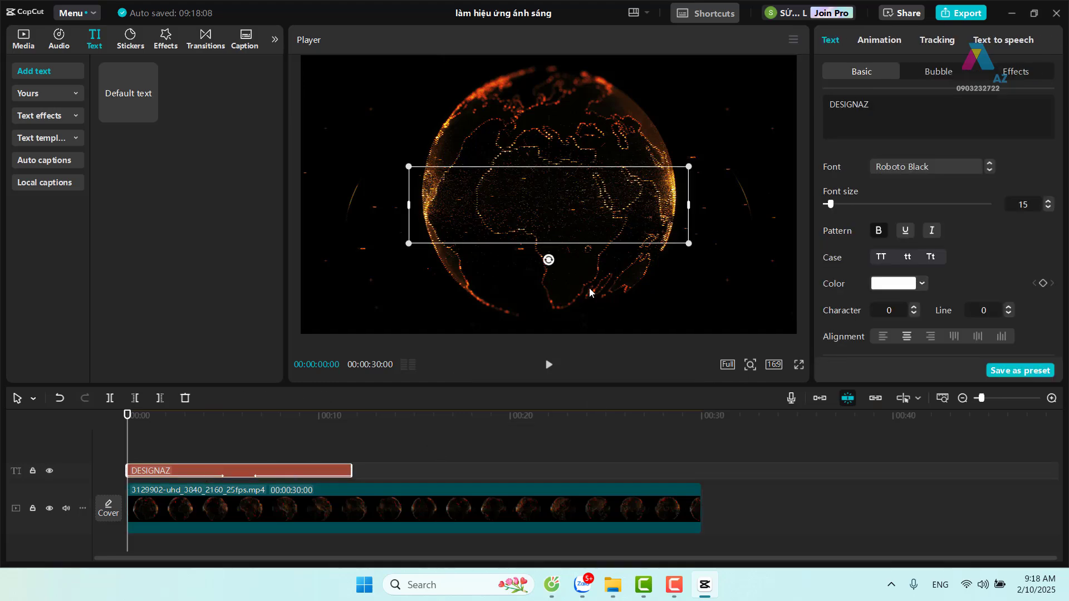
pyautogui.click(885, 43)
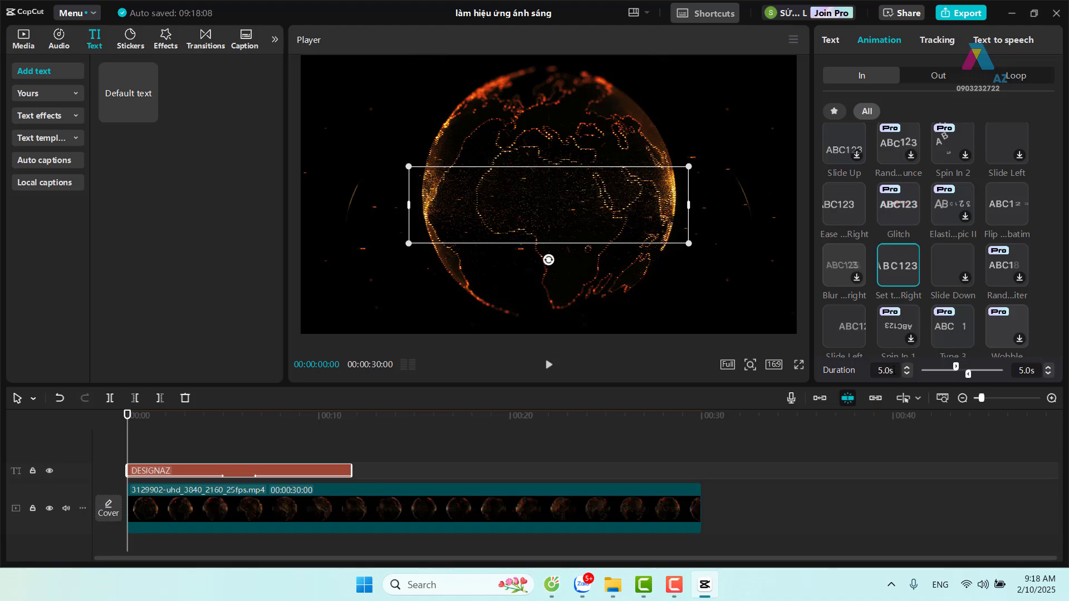
pyautogui.click(884, 370)
pyautogui.write('3s')
pyautogui.press('Return')
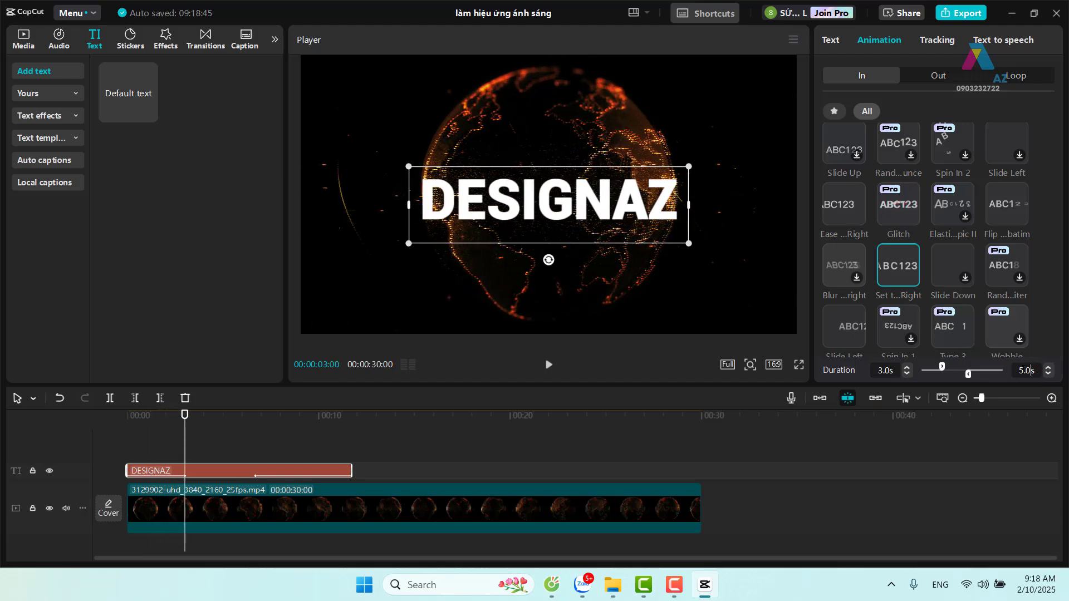
pyautogui.click(1030, 370)
pyautogui.write('3')
pyautogui.press('Return')
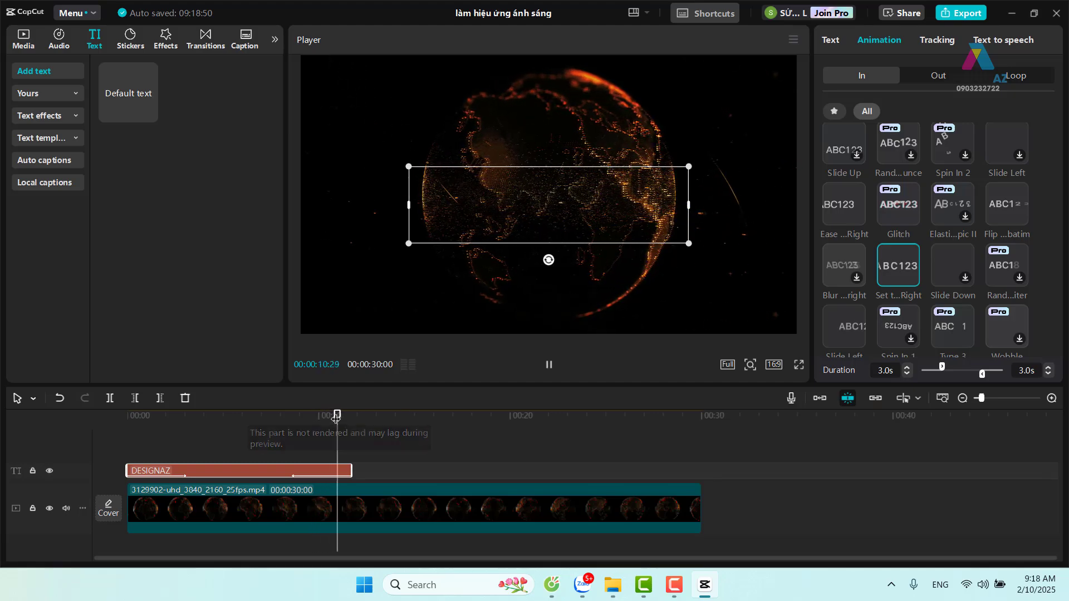
pyautogui.moveTo(224, 417); pyautogui.dragTo(119, 423)
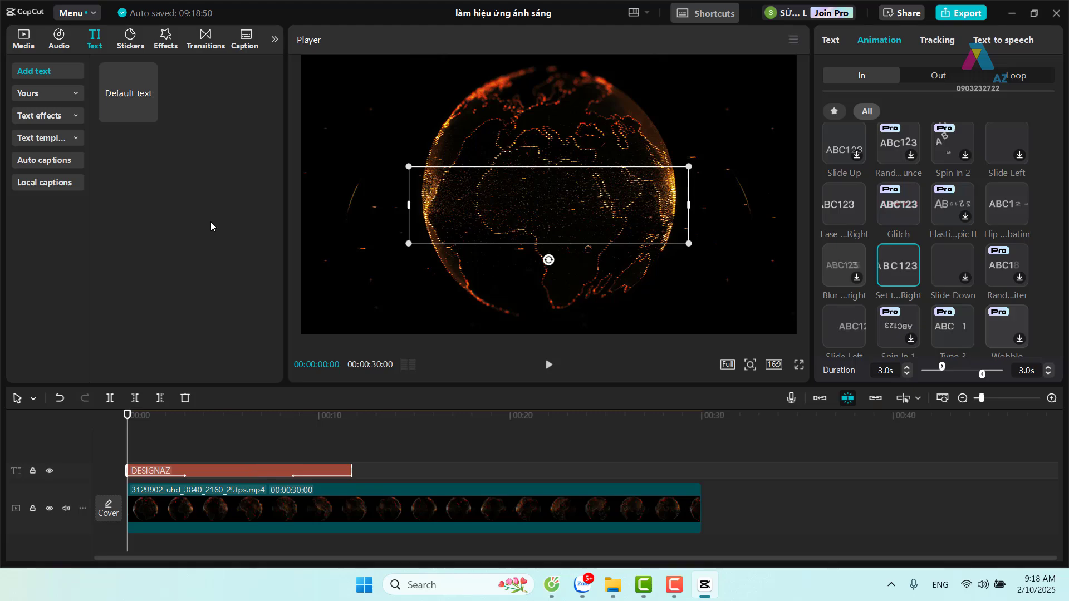
# Open Video effects > Light Effects, widen the browser, and scroll down to the Angel effect.
pyautogui.click(168, 46)
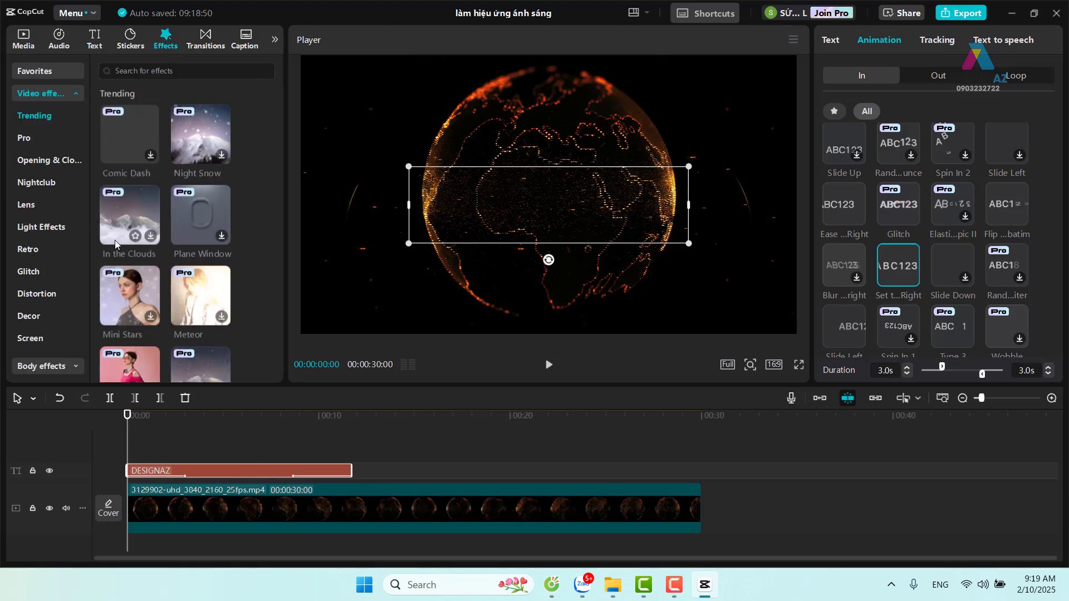
pyautogui.click(43, 227)
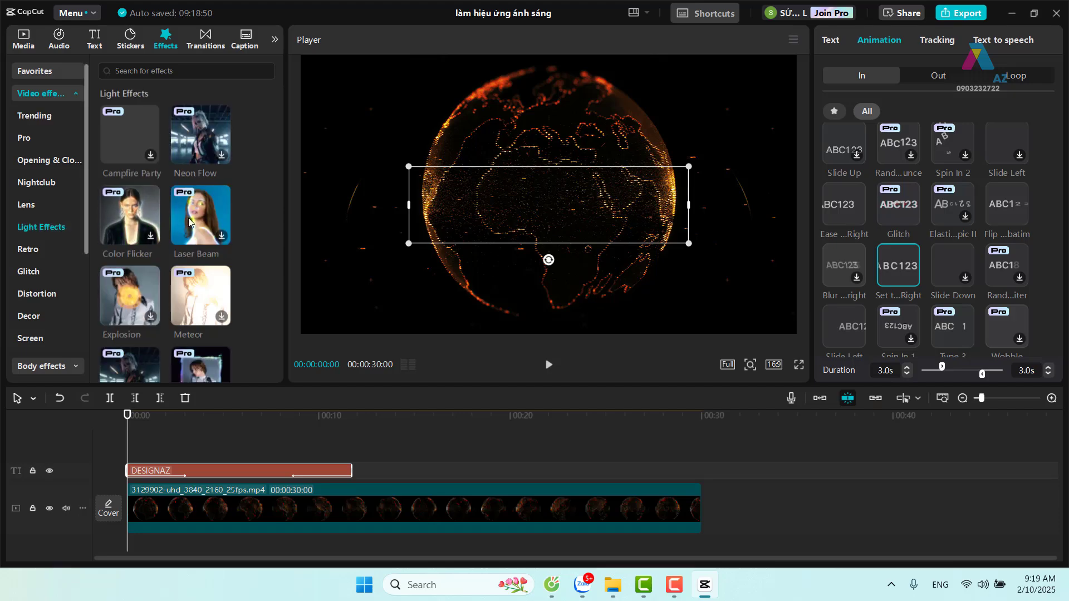
pyautogui.moveTo(284, 151); pyautogui.dragTo(390, 151)
pyautogui.scroll(-3, 289, 215)
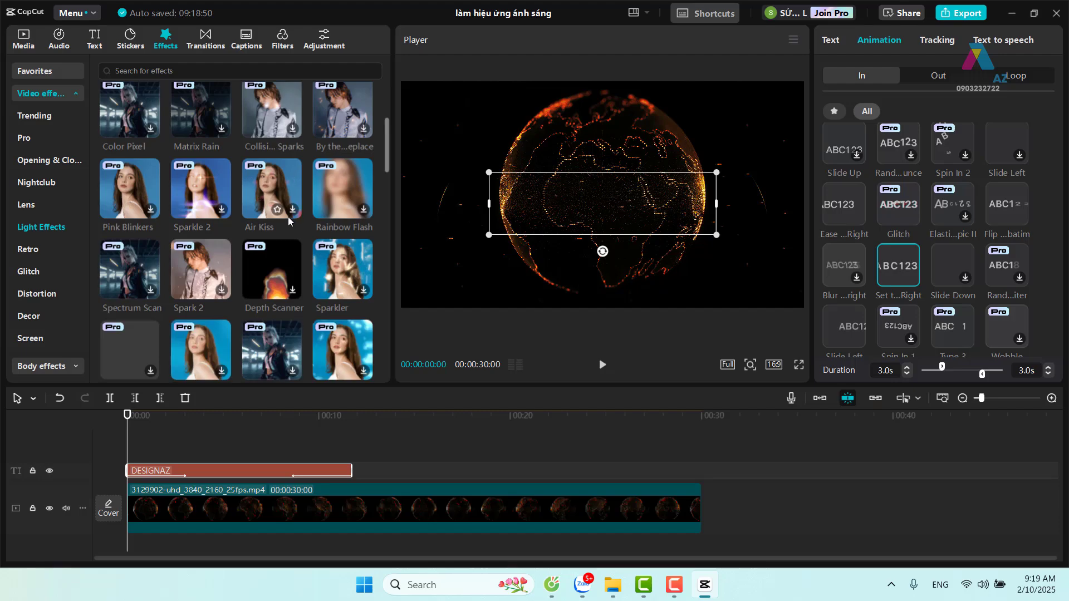
pyautogui.scroll(-2, 288, 218)
pyautogui.scroll(-1, 288, 218)
pyautogui.scroll(-1, 286, 220)
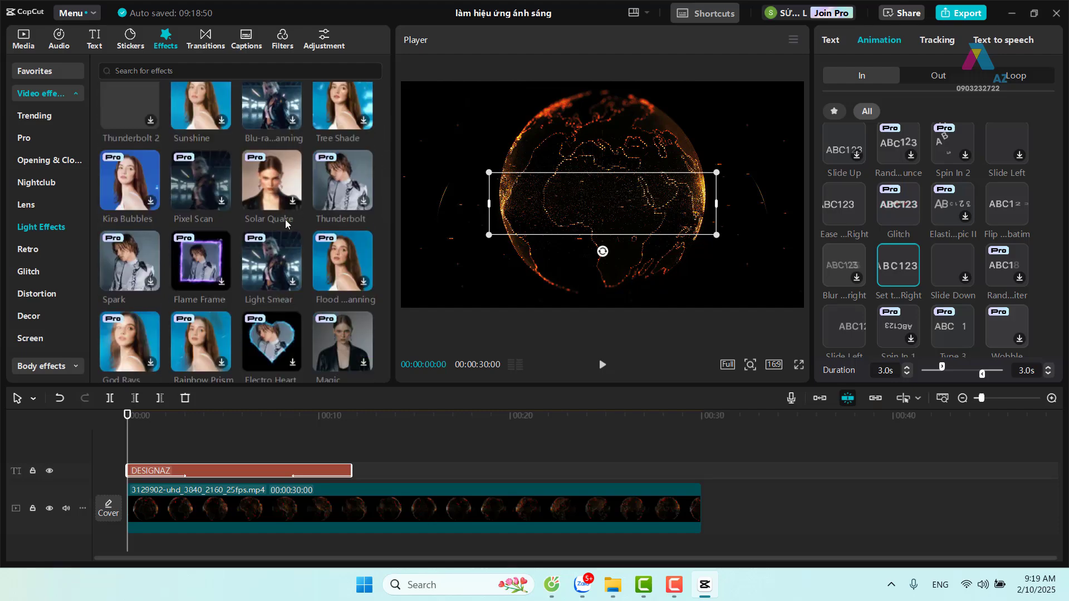
pyautogui.scroll(-2, 285, 221)
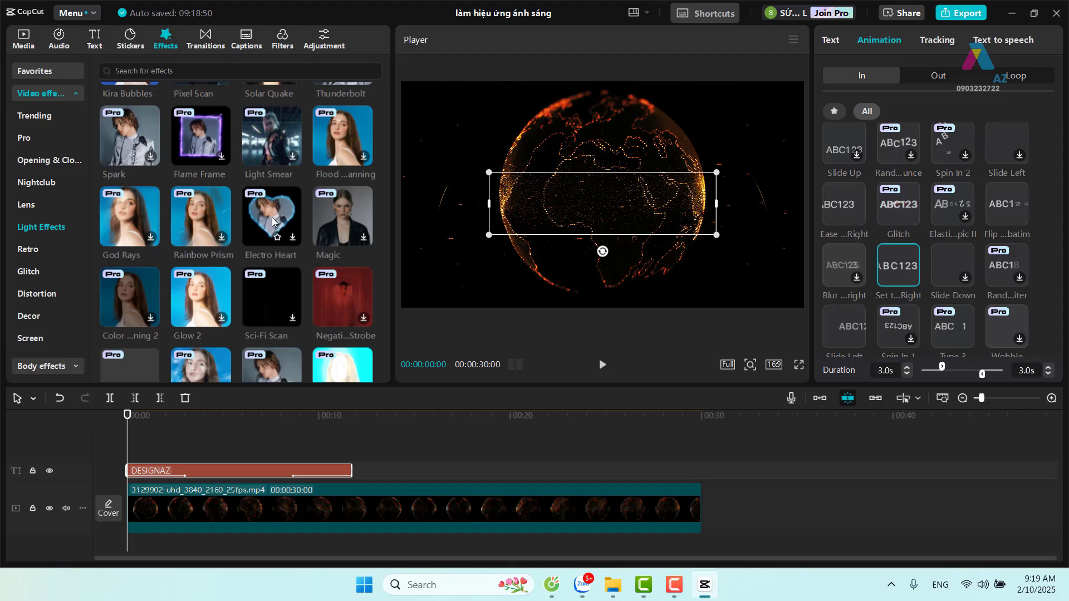
pyautogui.scroll(-1, 272, 221)
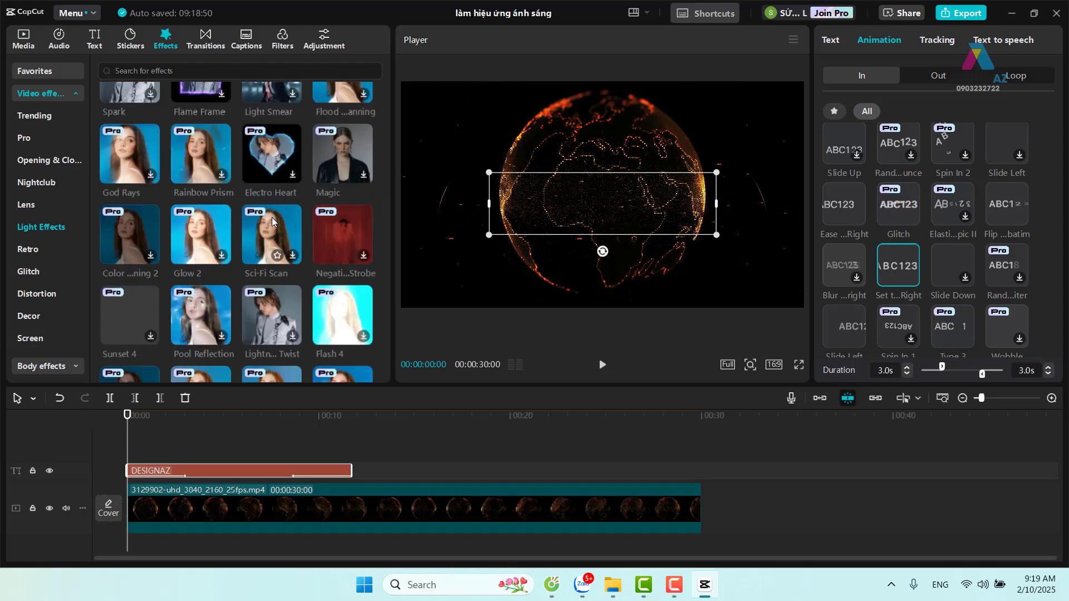
pyautogui.scroll(-1, 272, 217)
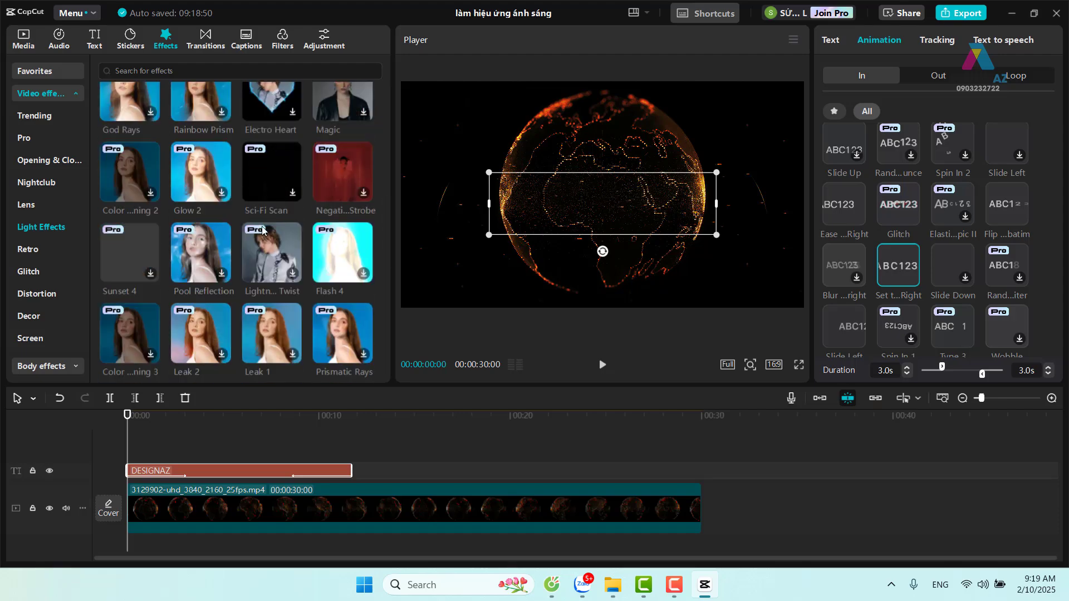
pyautogui.scroll(-1, 258, 240)
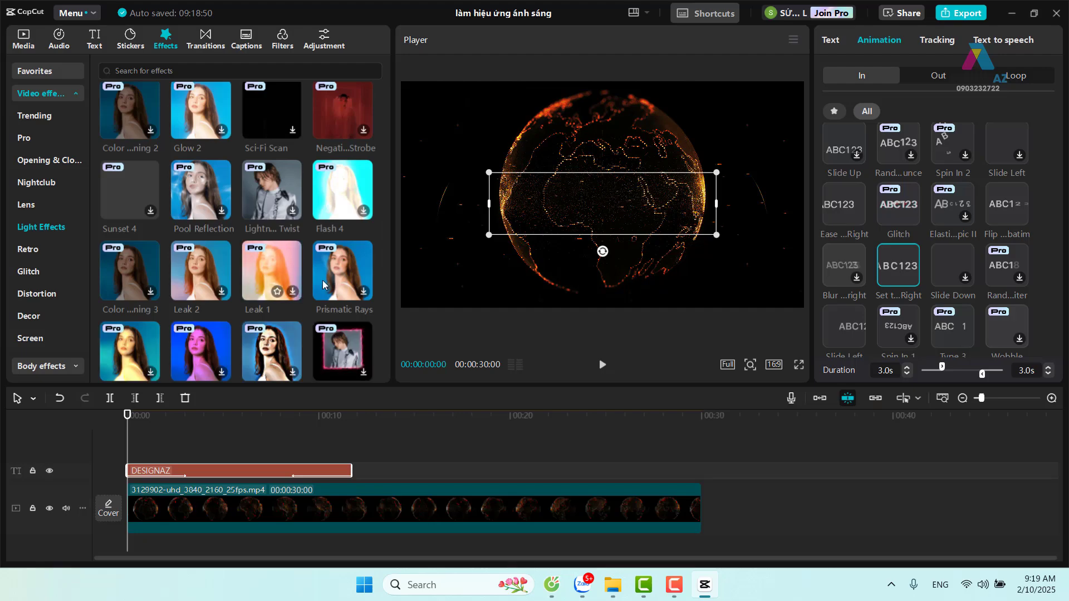
pyautogui.scroll(-1, 197, 287)
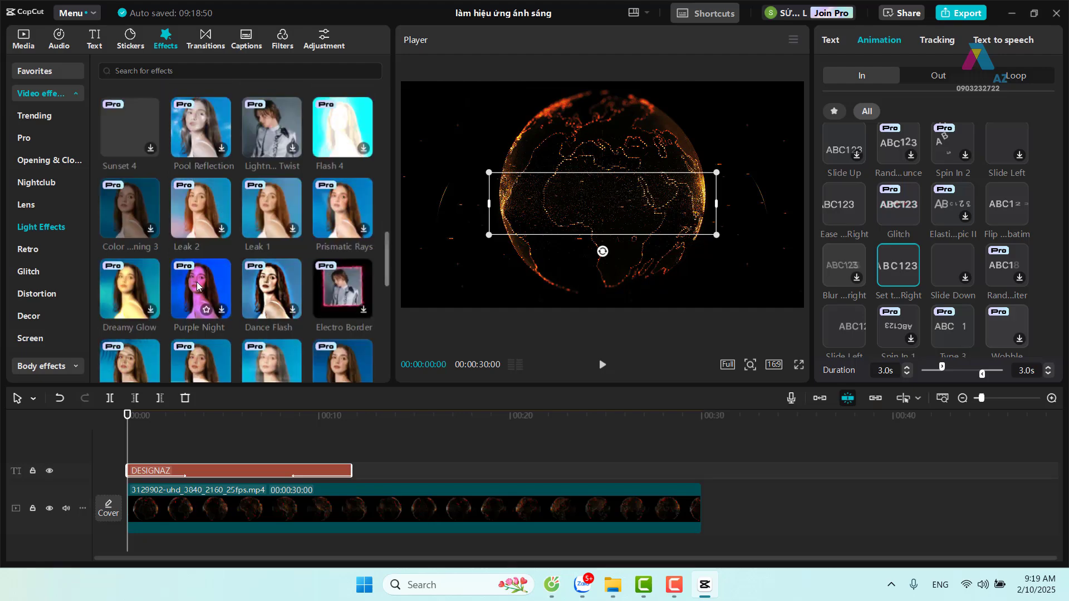
pyautogui.scroll(-1, 215, 281)
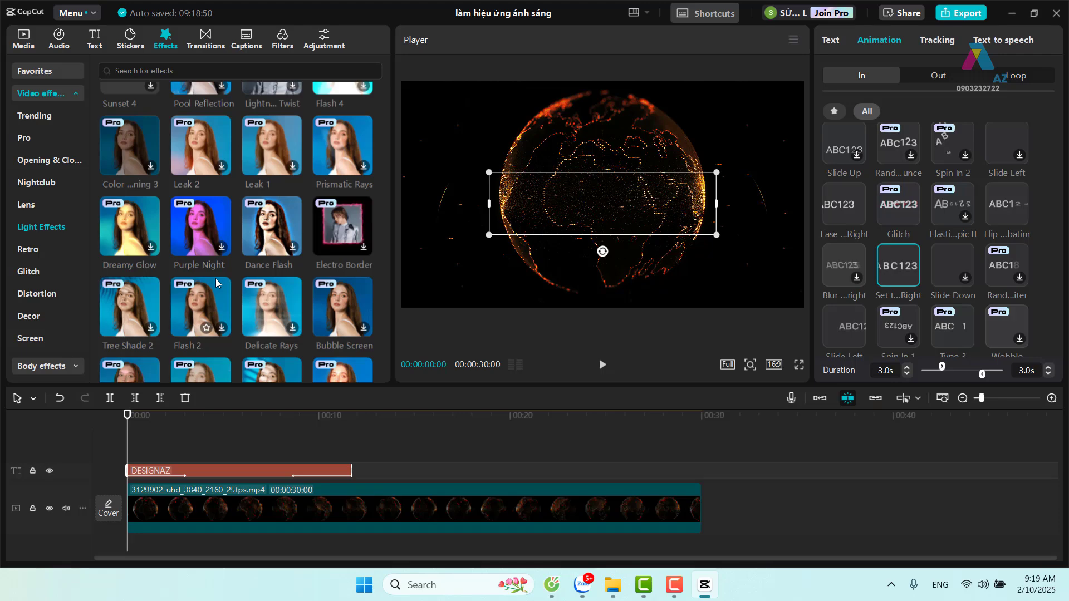
pyautogui.scroll(-1, 216, 282)
pyautogui.scroll(-1, 216, 278)
pyautogui.scroll(-1, 215, 279)
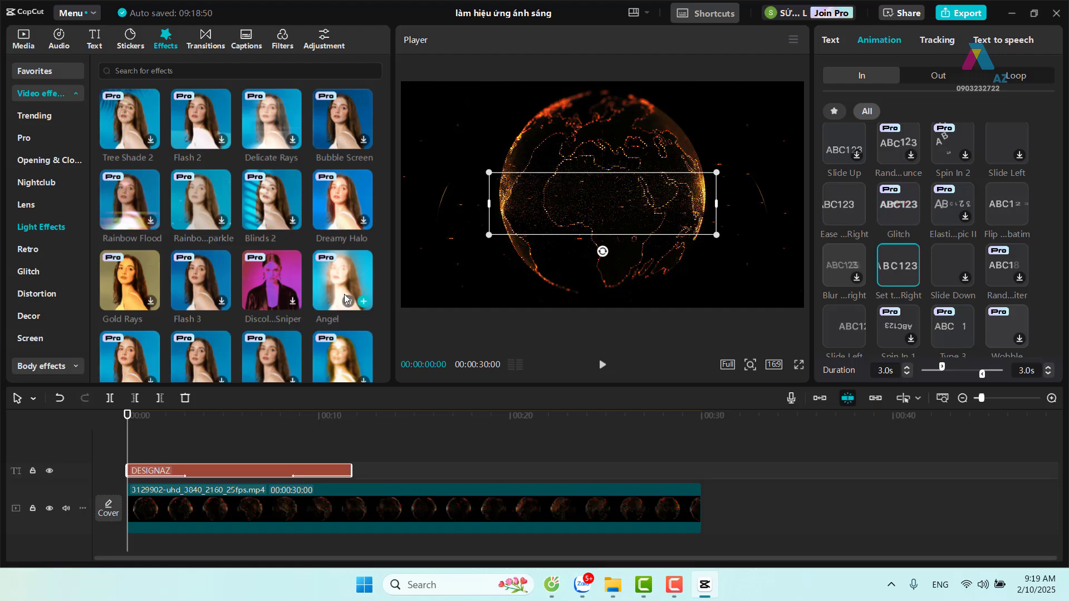
# Place the Angel effect at the timeline start above the title and lower its strength to 88.
pyautogui.moveTo(342, 281)
pyautogui.mouseDown()
pyautogui.moveTo(128, 457)
pyautogui.moveTo(351, 466)
pyautogui.mouseUp()
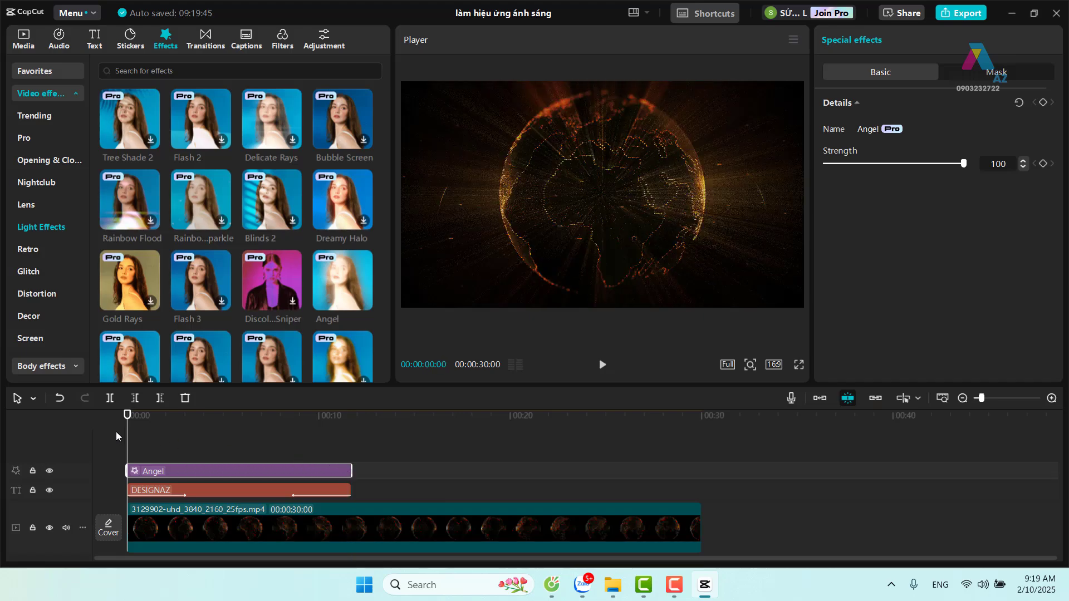
pyautogui.moveTo(127, 417); pyautogui.dragTo(281, 423)
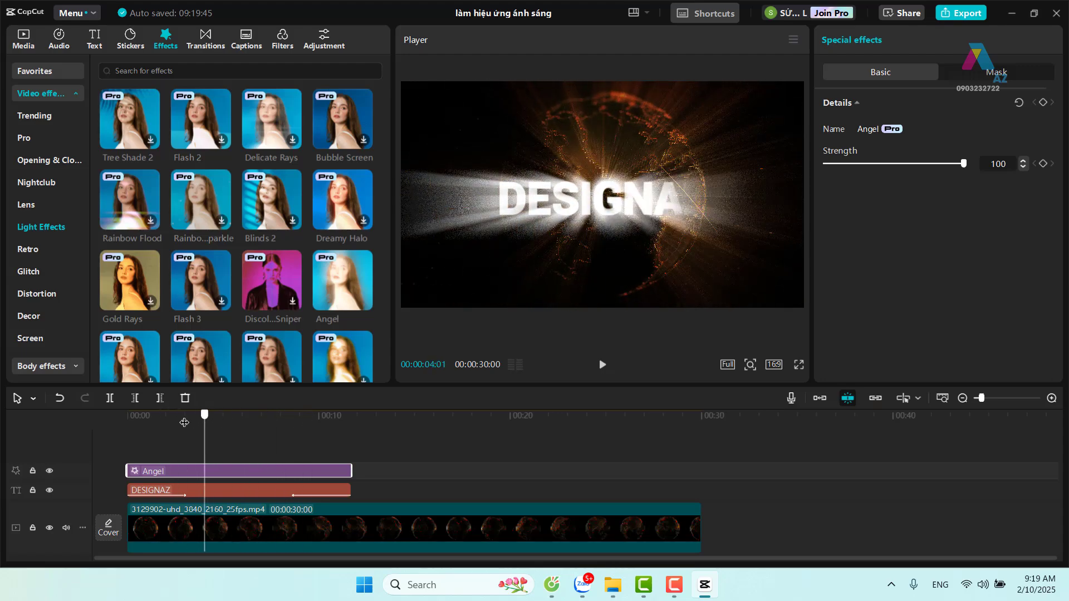
pyautogui.moveTo(281, 423); pyautogui.dragTo(126, 413)
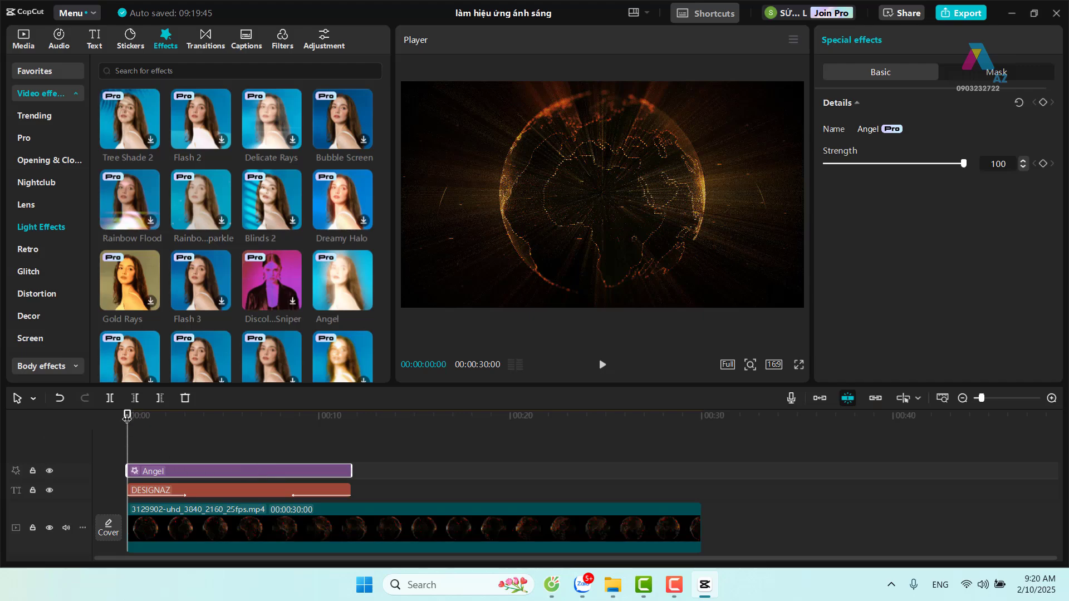
pyautogui.moveTo(127, 418); pyautogui.dragTo(176, 418)
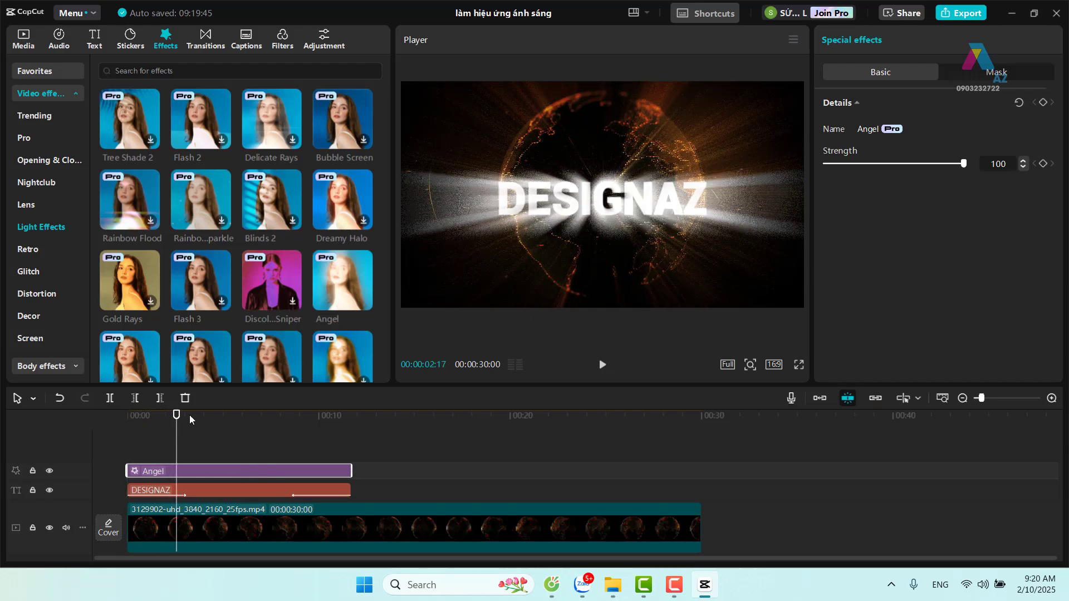
pyautogui.moveTo(963, 164); pyautogui.dragTo(947, 166)
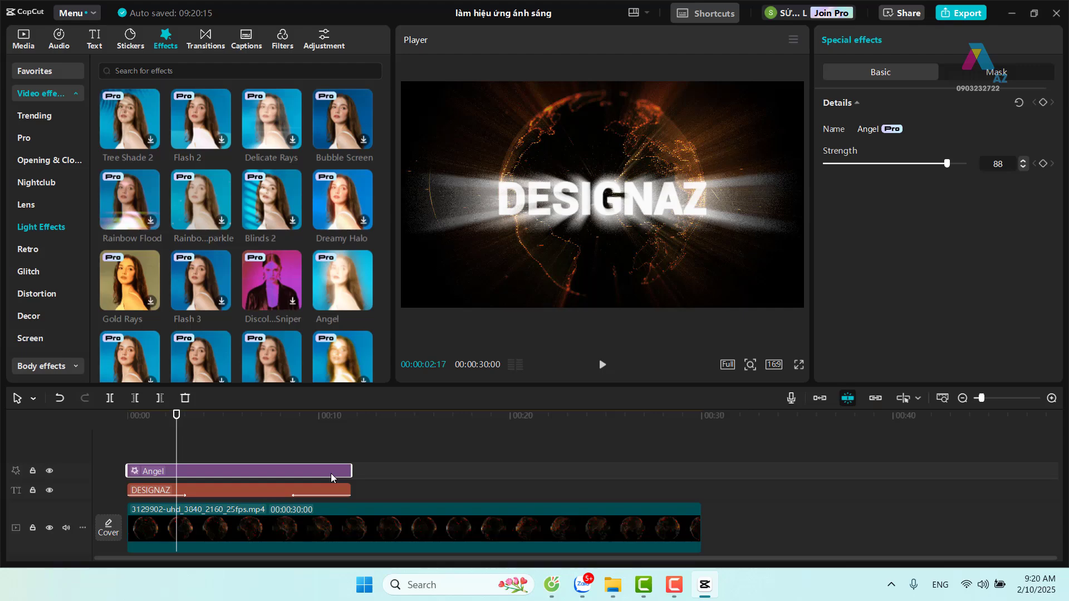
# Duplicate the DESIGNAZ text clip and move the title onto a track above the Angel effect.
pyautogui.click(315, 490)
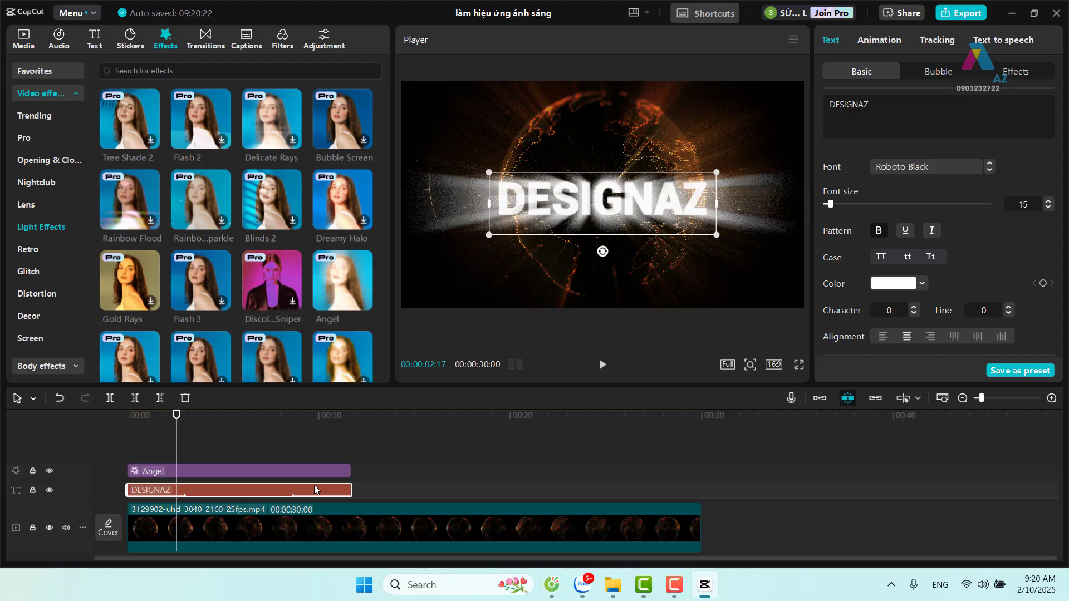
pyautogui.moveTo(176, 415); pyautogui.dragTo(126, 415)
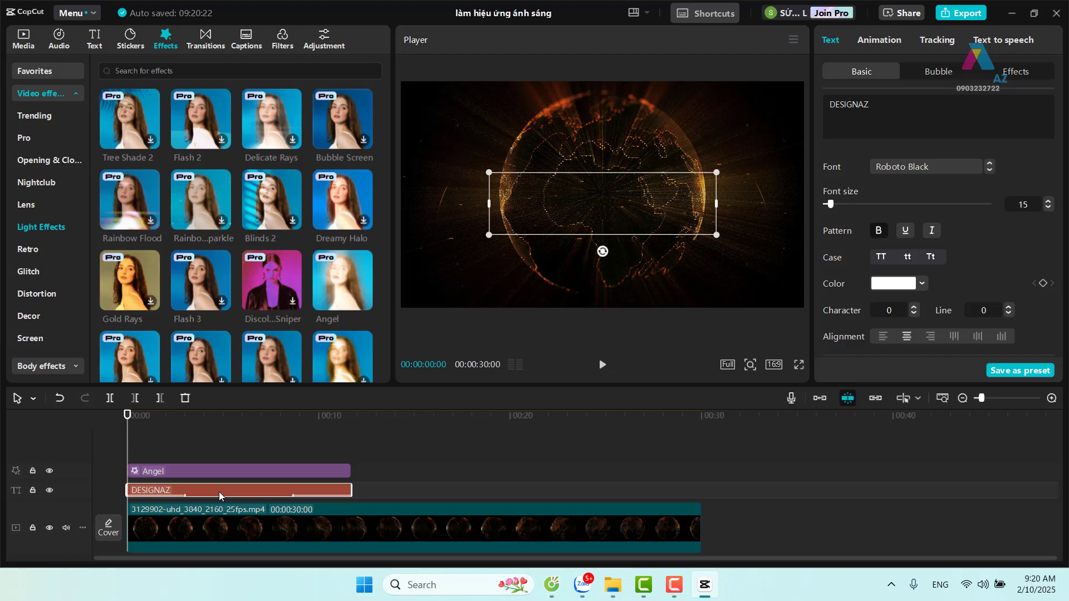
pyautogui.hotkey('ctrl', 'c')
pyautogui.hotkey('ctrl', 'v')
pyautogui.moveTo(231, 482); pyautogui.dragTo(225, 449)
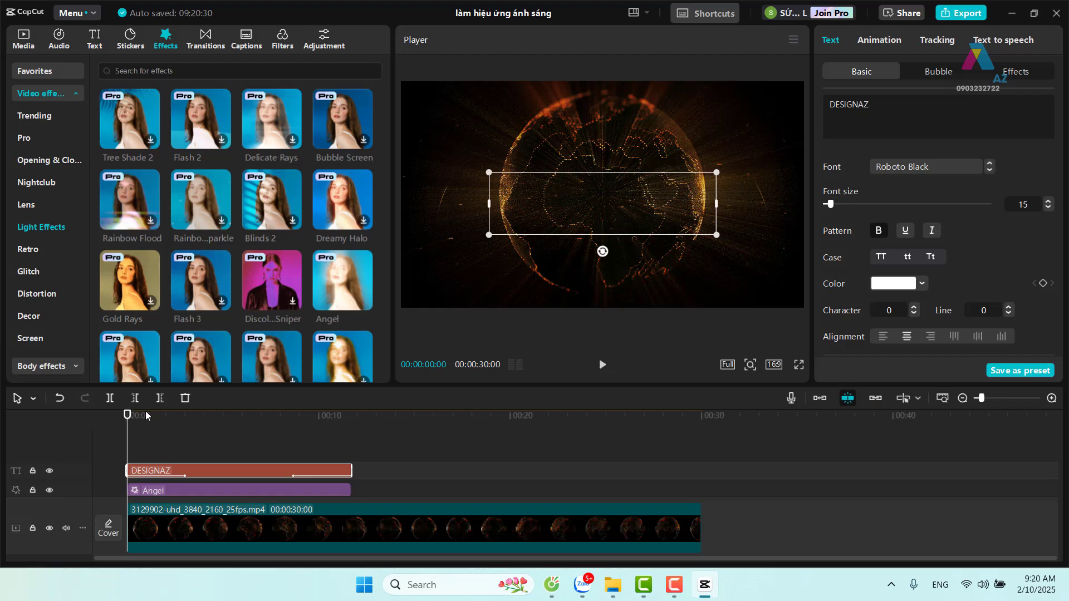
pyautogui.moveTo(127, 415); pyautogui.dragTo(157, 417)
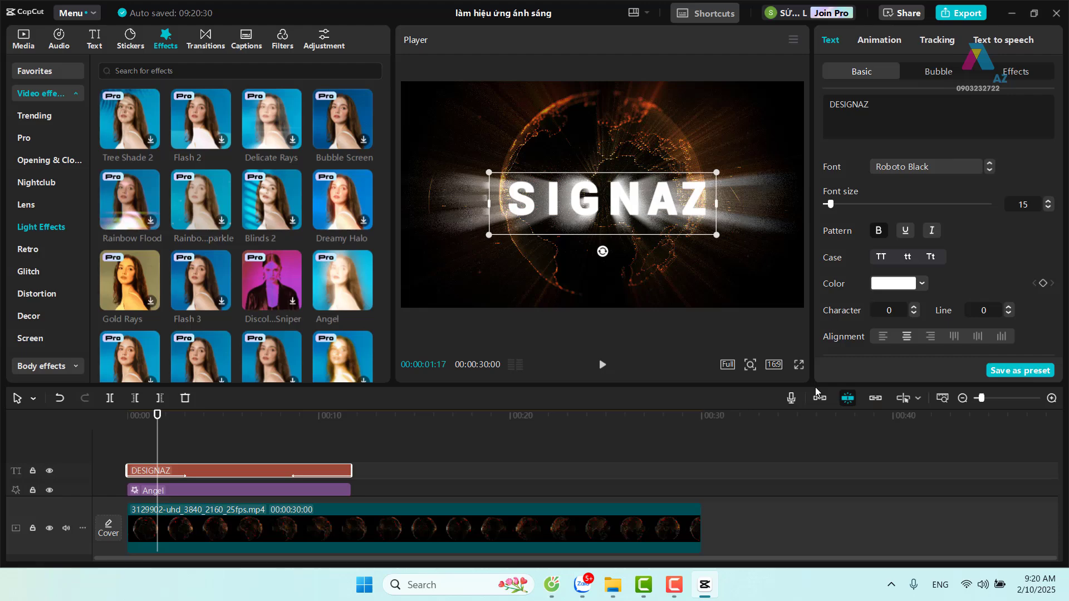
# Color the DESIGNAZ title yellow F4C70F and preview it over the Angel light rays.
pyautogui.click(922, 284)
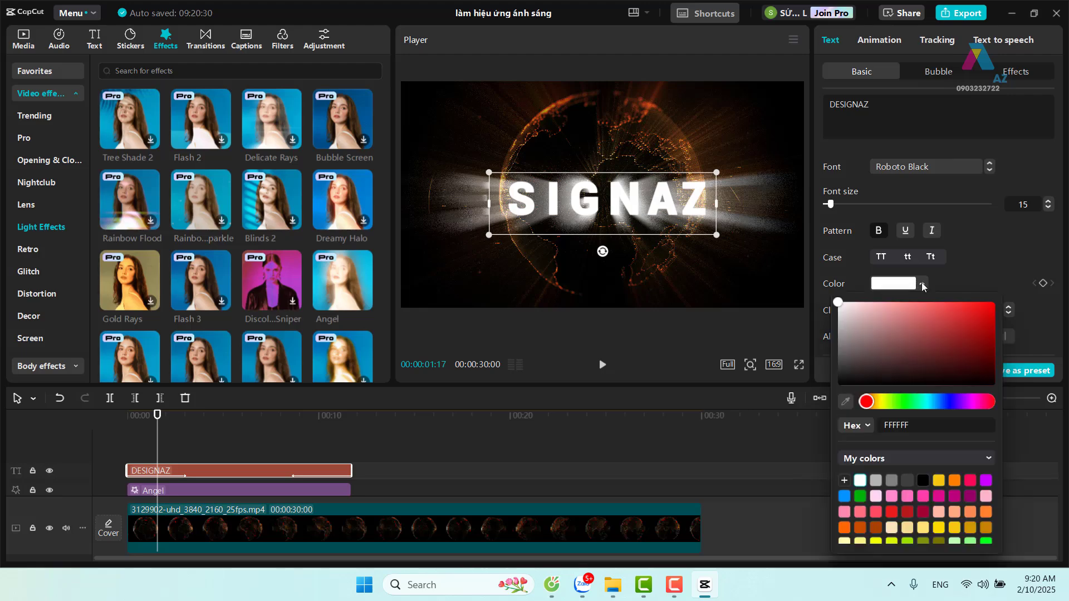
pyautogui.click(938, 481)
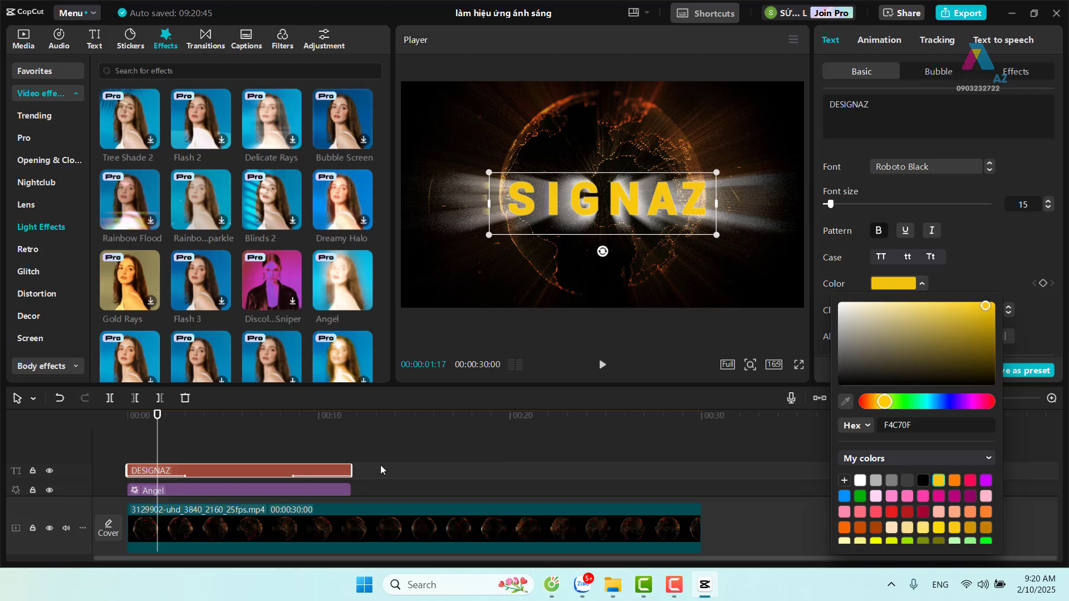
pyautogui.moveTo(158, 414)
pyautogui.mouseDown()
pyautogui.moveTo(127, 413)
pyautogui.moveTo(284, 417)
pyautogui.moveTo(191, 408)
pyautogui.moveTo(200, 409)
pyautogui.mouseUp()
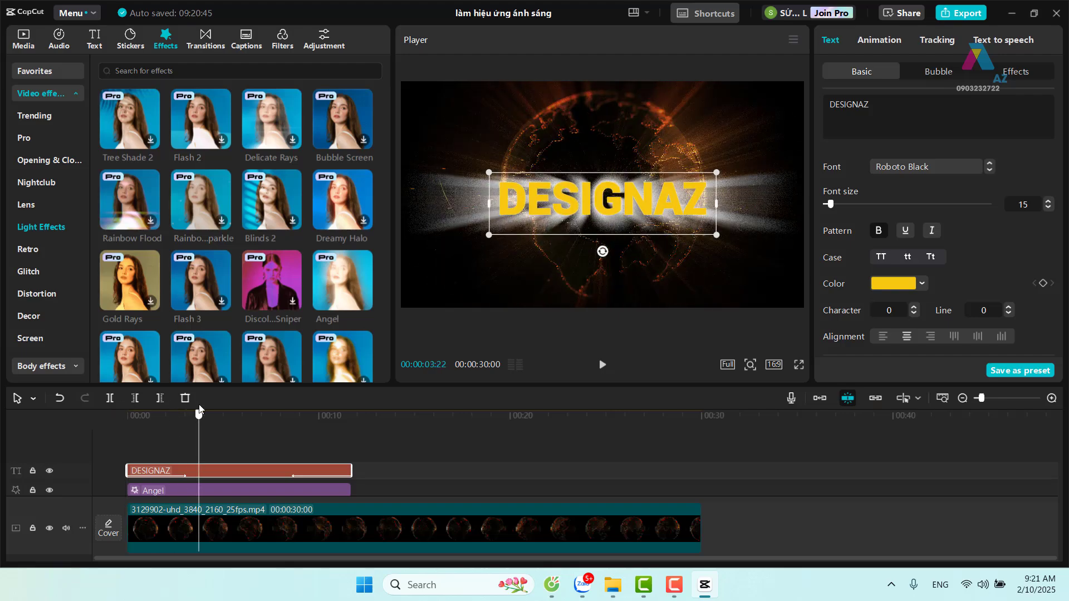
pyautogui.click(276, 489)
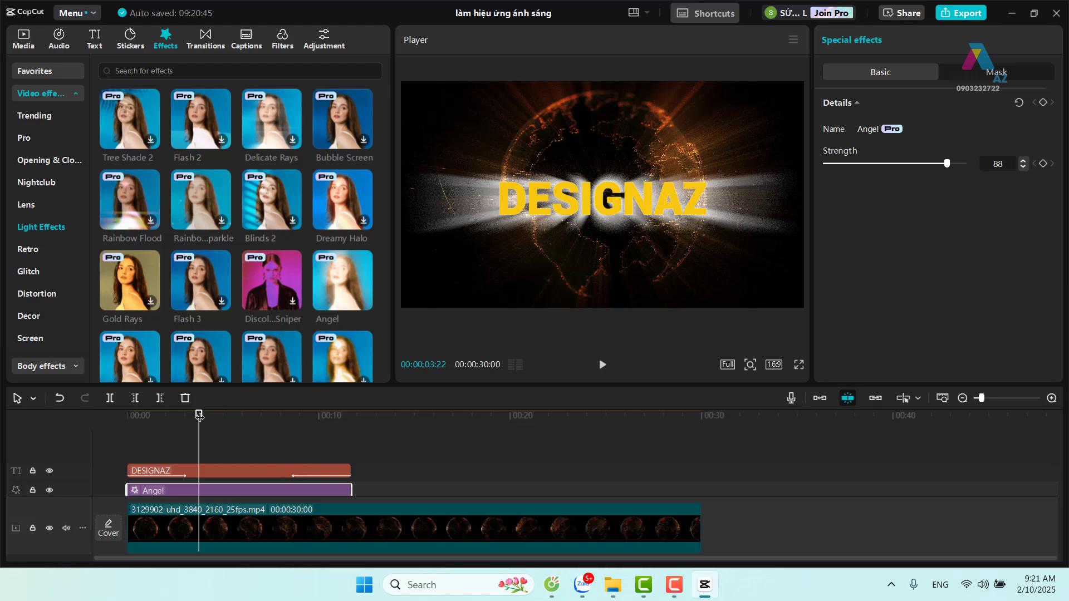
pyautogui.moveTo(198, 415)
pyautogui.mouseDown()
pyautogui.moveTo(138, 423)
pyautogui.moveTo(266, 417)
pyautogui.moveTo(199, 412)
pyautogui.mouseUp()
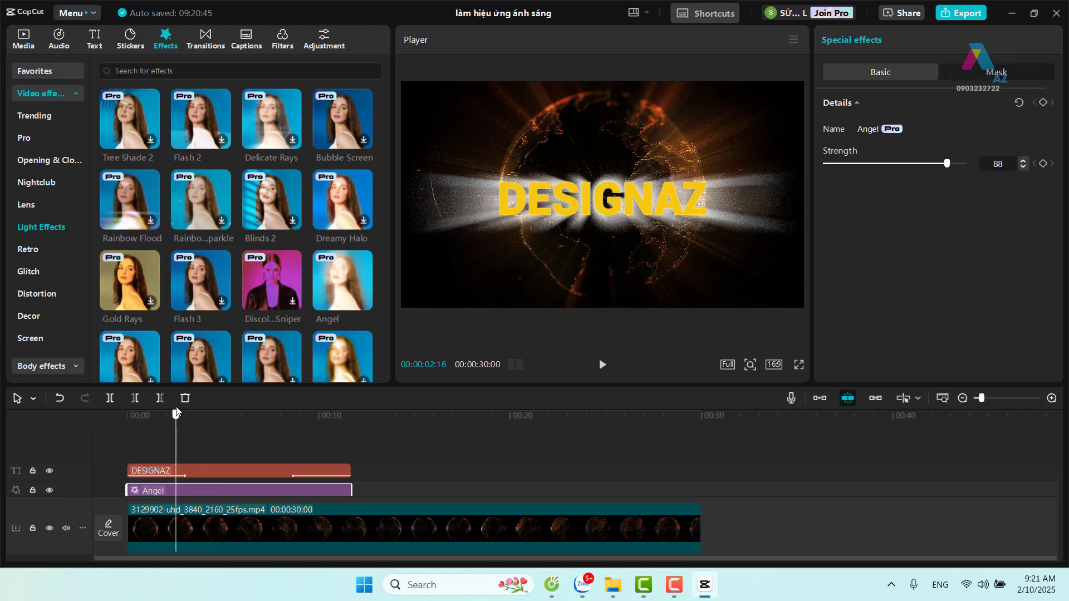
# Apply the white-text pink-glow preset style to the DESIGNAZ title.
pyautogui.click(255, 472)
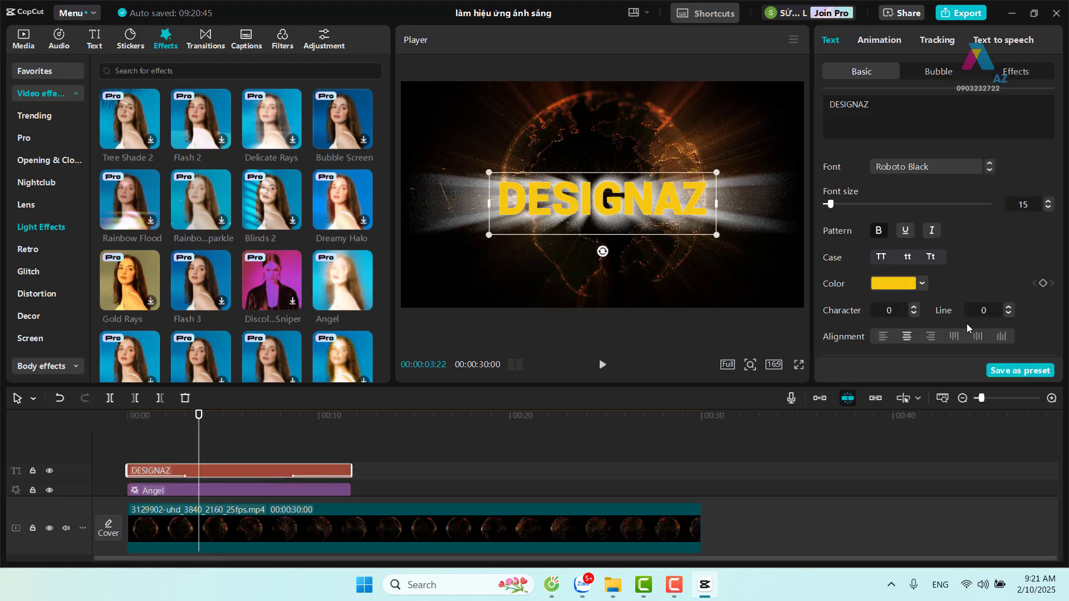
pyautogui.scroll(-2, 1001, 268)
pyautogui.scroll(-2, 1001, 270)
pyautogui.scroll(-1, 999, 278)
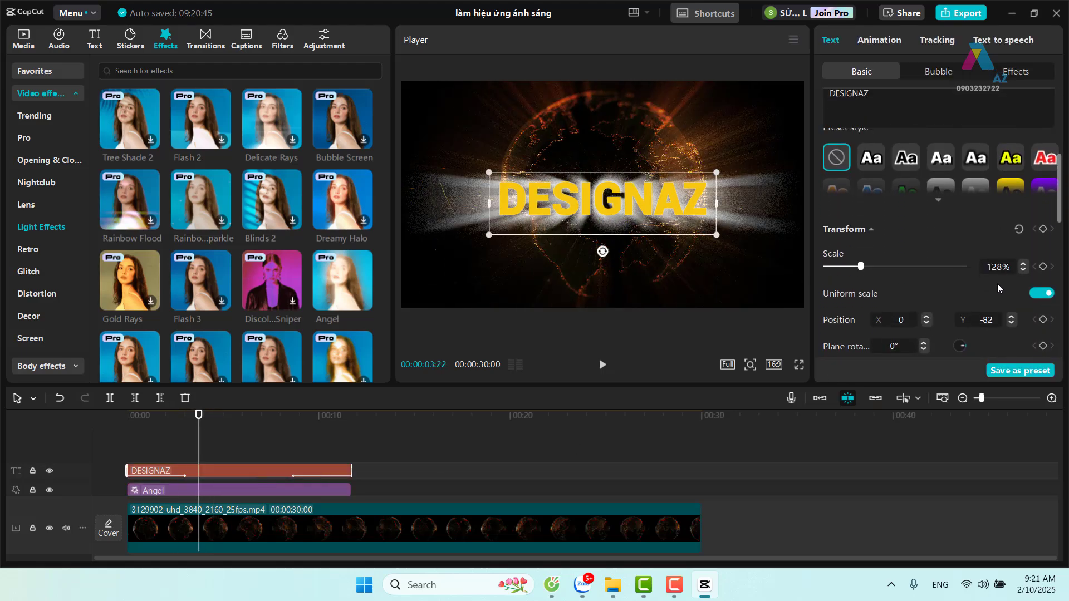
pyautogui.click(940, 205)
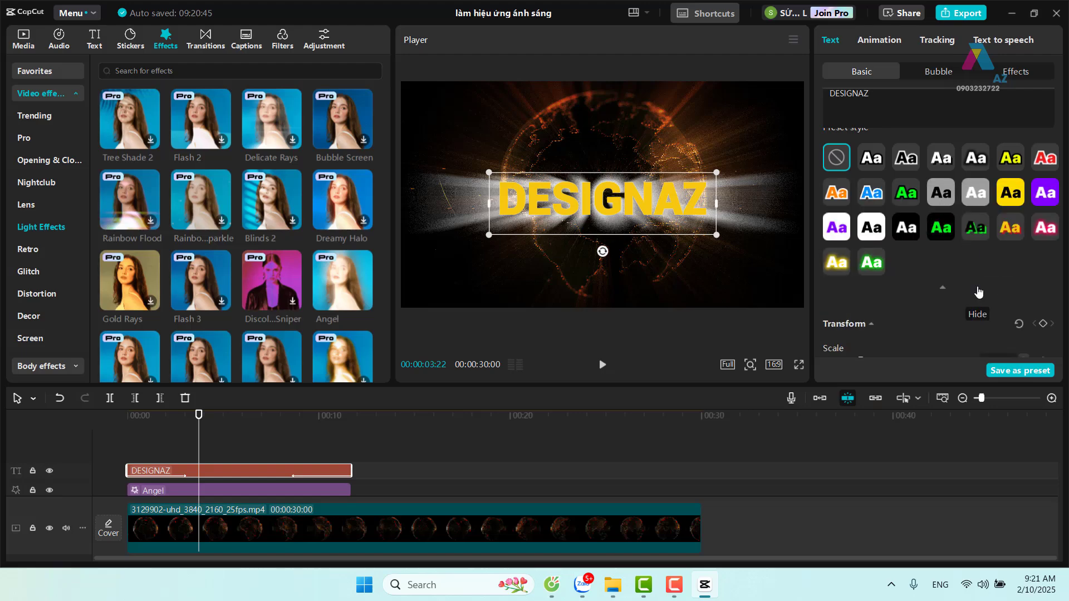
pyautogui.click(1045, 227)
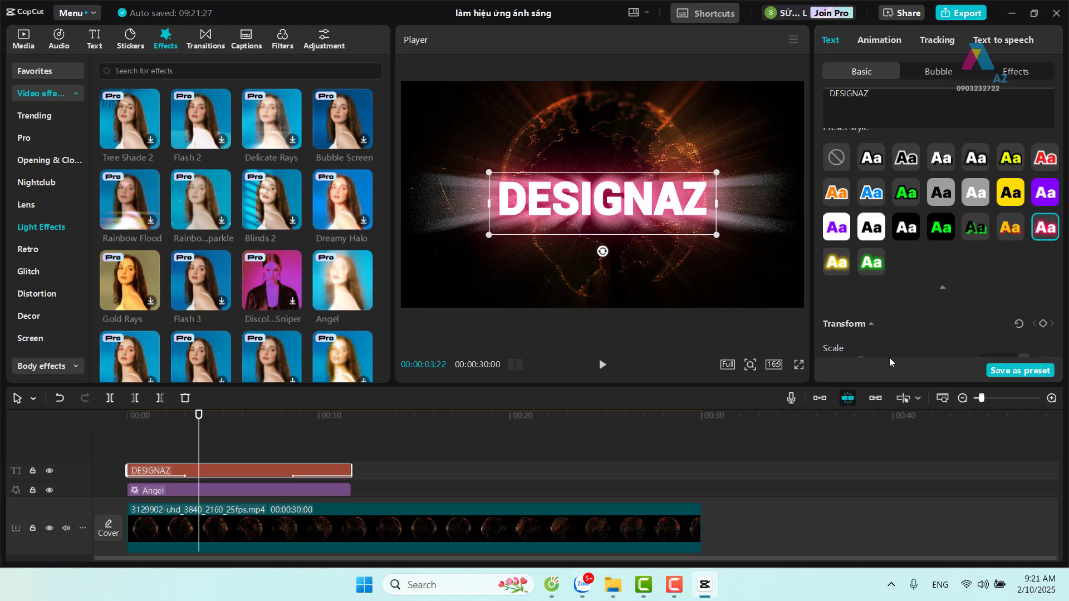
# Shift the title's glow colour from pink to orange FF8C08 and preview it.
pyautogui.scroll(-10, 951, 270)
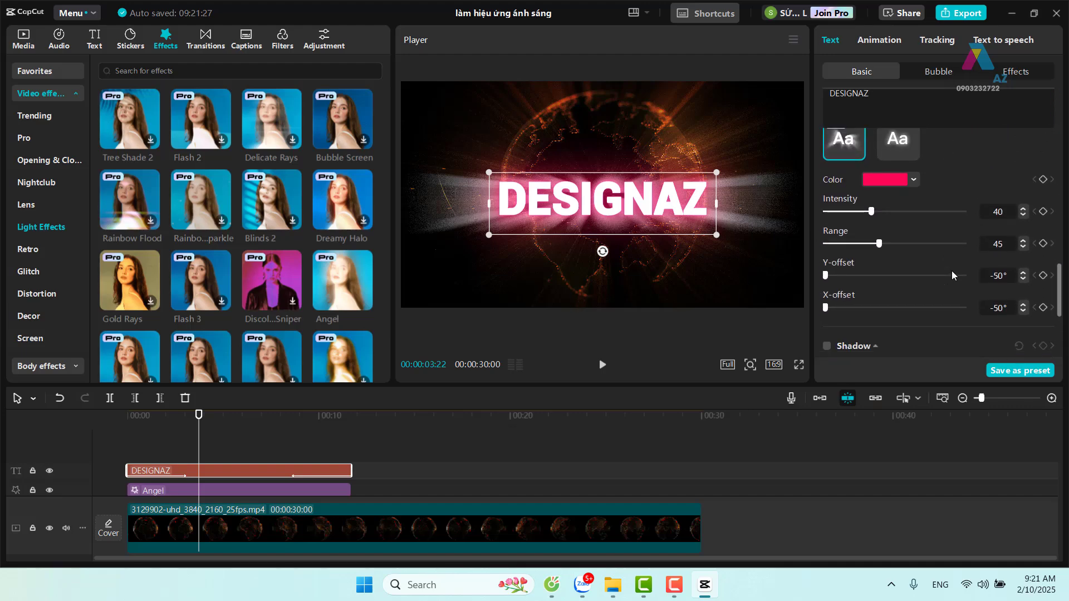
pyautogui.click(913, 164)
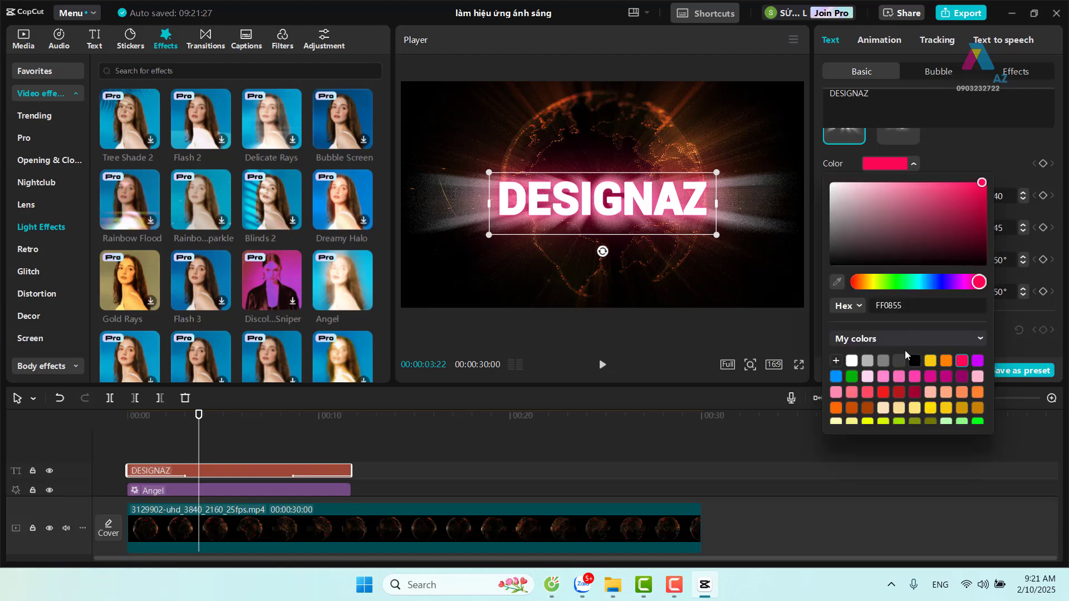
pyautogui.moveTo(879, 283); pyautogui.dragTo(875, 282)
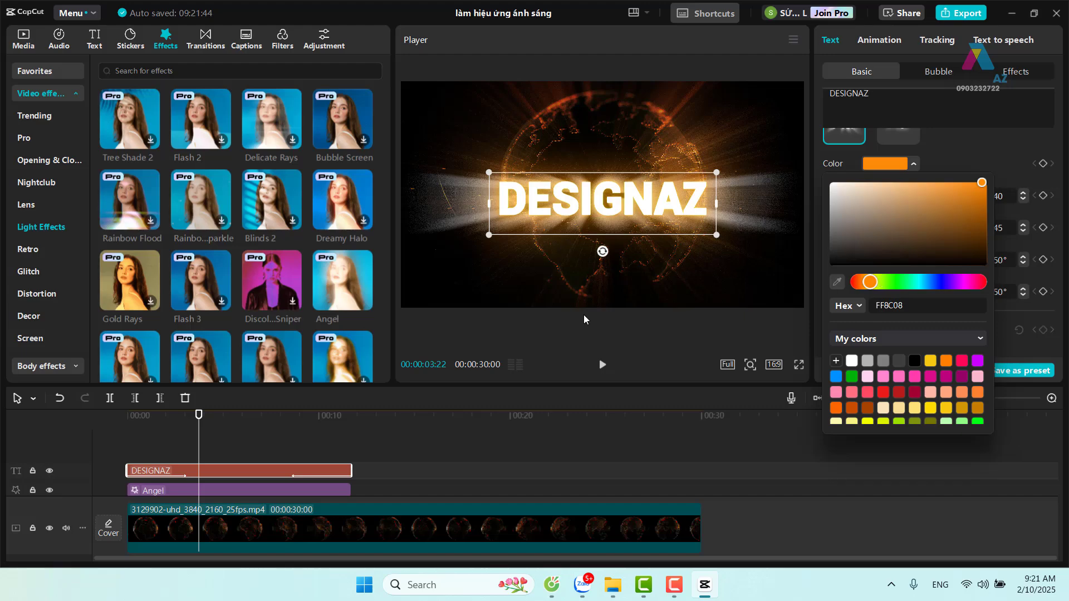
pyautogui.moveTo(199, 415)
pyautogui.mouseDown()
pyautogui.moveTo(212, 419)
pyautogui.moveTo(196, 418)
pyautogui.moveTo(204, 411)
pyautogui.mouseUp()
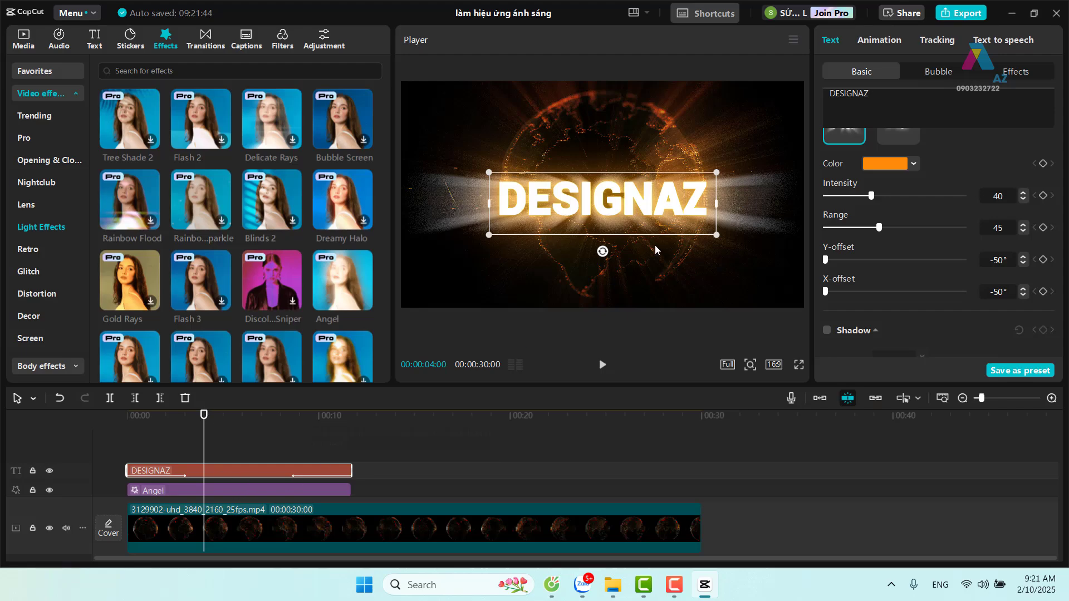
# Move the Angel effect onto a track above the DESIGNAZ title, preview, then try moving it back down.
pyautogui.moveTo(268, 490); pyautogui.dragTo(266, 455)
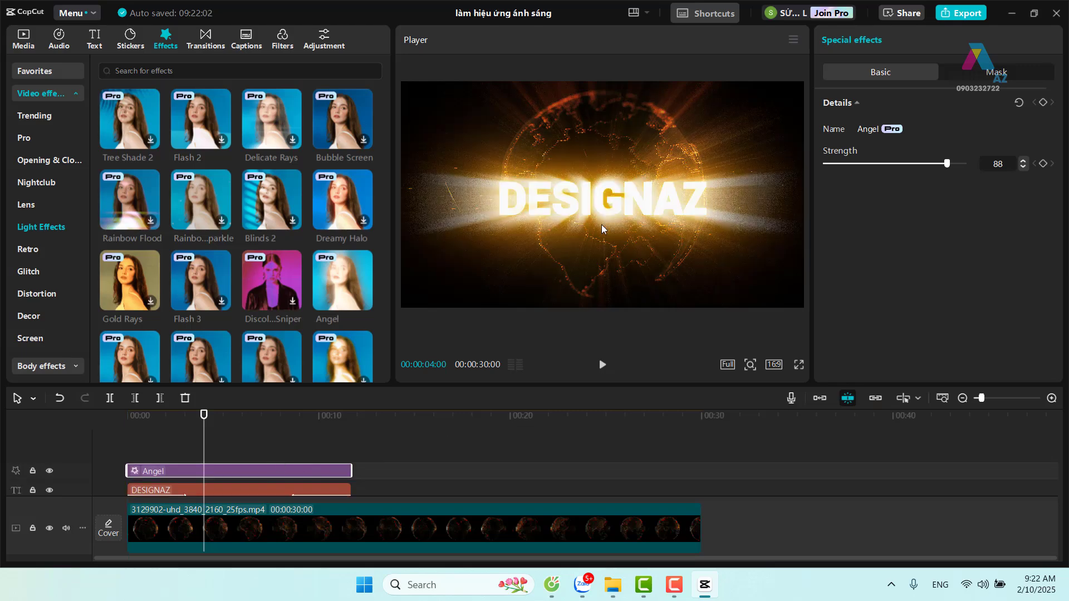
pyautogui.moveTo(205, 416)
pyautogui.mouseDown()
pyautogui.moveTo(130, 424)
pyautogui.moveTo(234, 409)
pyautogui.mouseUp()
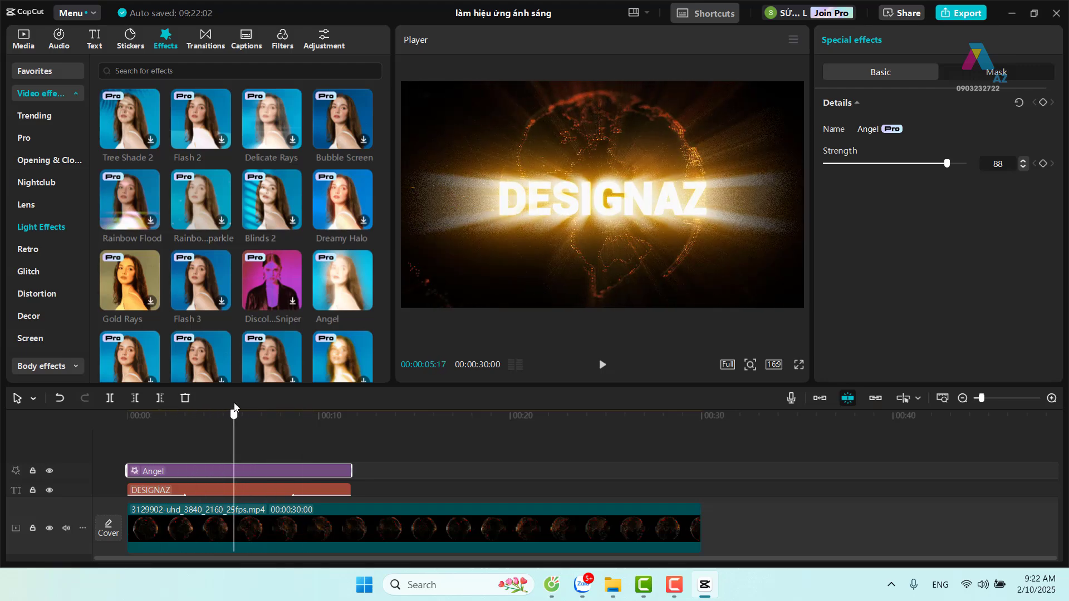
pyautogui.moveTo(261, 482); pyautogui.dragTo(270, 497)
# Move the Angel effect below the top title and make the lower DESIGNAZ text pale yellow FFE05E.
pyautogui.moveTo(242, 473); pyautogui.dragTo(249, 504)
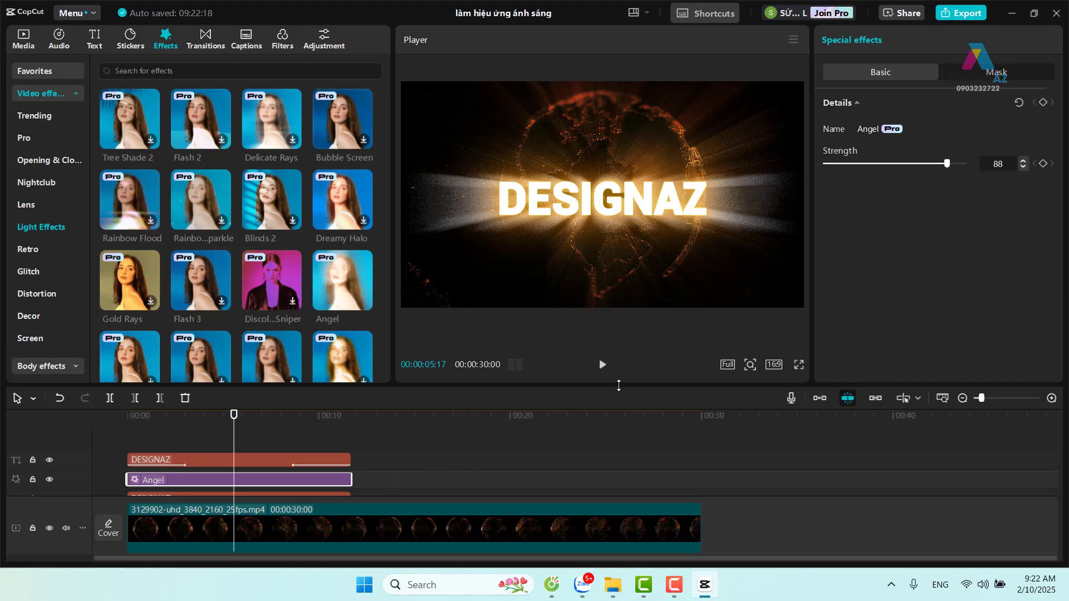
pyautogui.moveTo(618, 385); pyautogui.dragTo(618, 342)
pyautogui.click(334, 455)
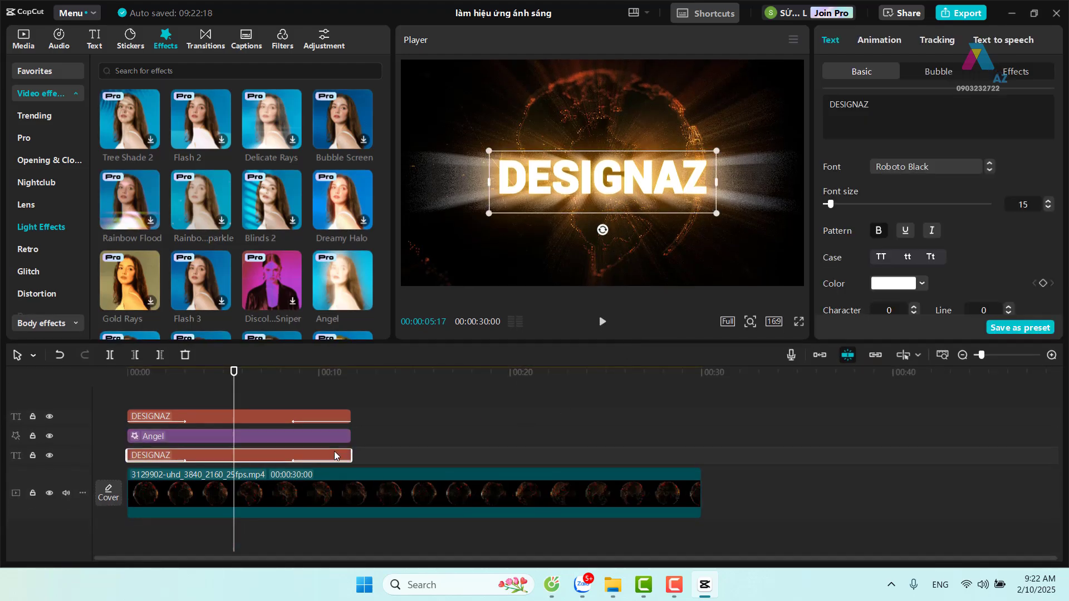
pyautogui.click(903, 285)
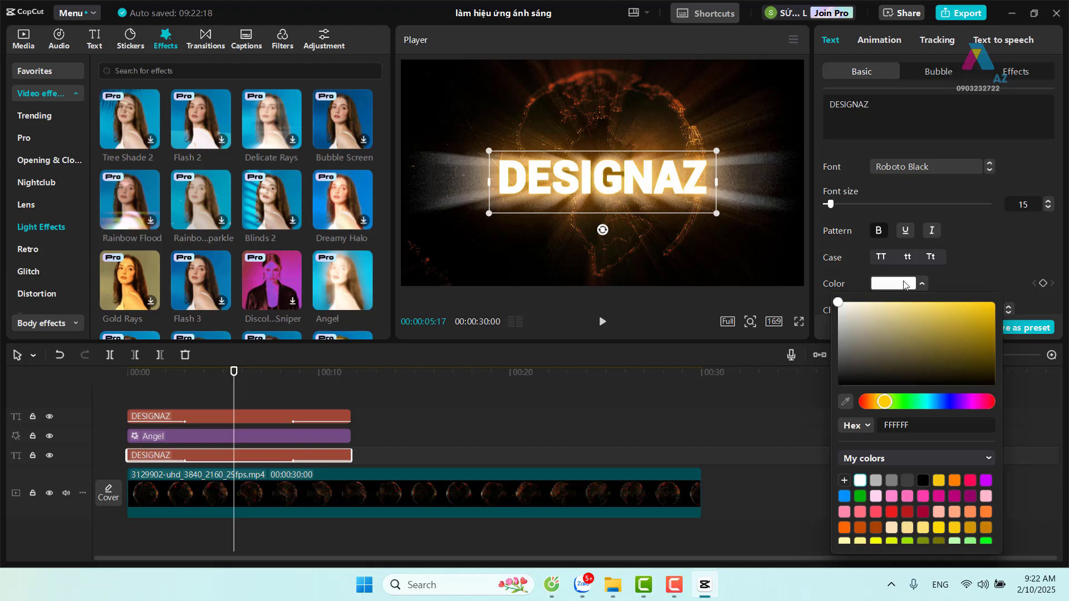
pyautogui.click(937, 301)
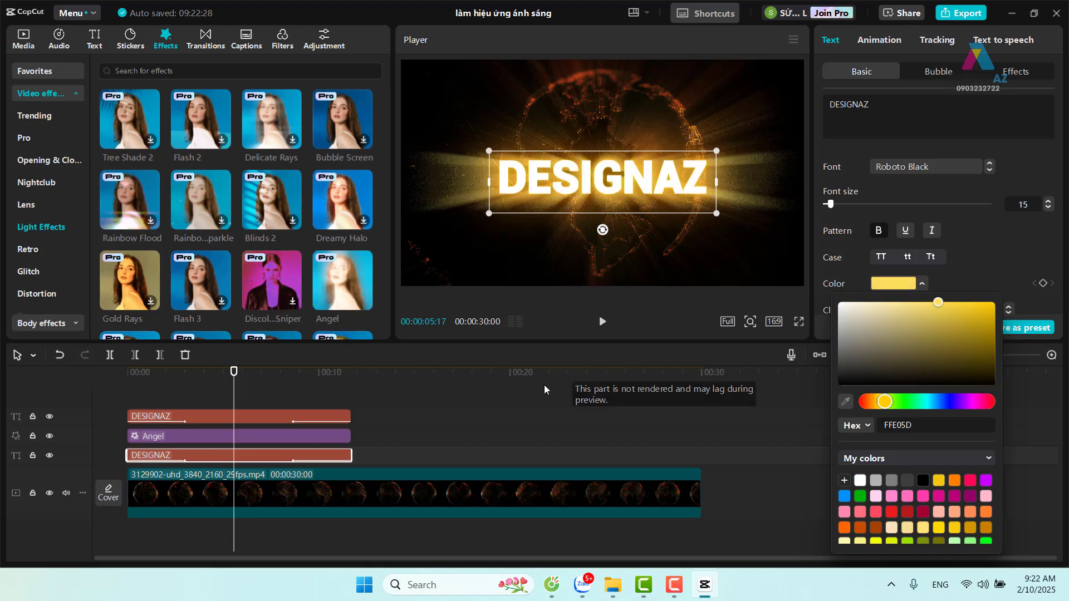
pyautogui.moveTo(234, 372)
pyautogui.mouseDown()
pyautogui.moveTo(113, 392)
pyautogui.moveTo(372, 383)
pyautogui.moveTo(170, 389)
pyautogui.moveTo(349, 381)
pyautogui.moveTo(234, 370)
pyautogui.moveTo(353, 366)
pyautogui.mouseUp()
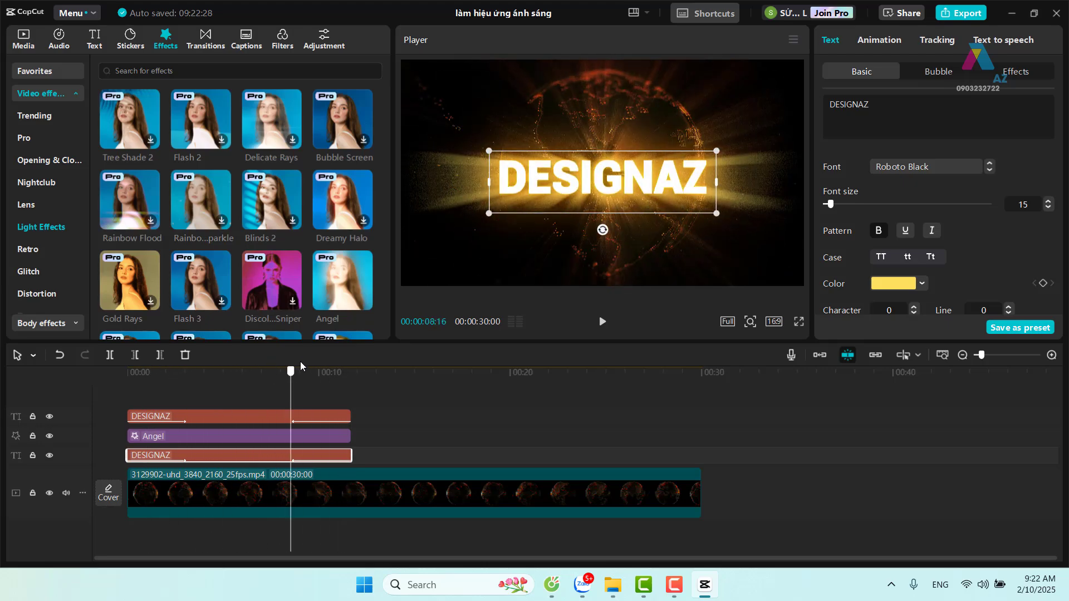
# Merge the Angel effect, lower DESIGNAZ title and globe video into Compound clip1.
pyautogui.click(249, 431)
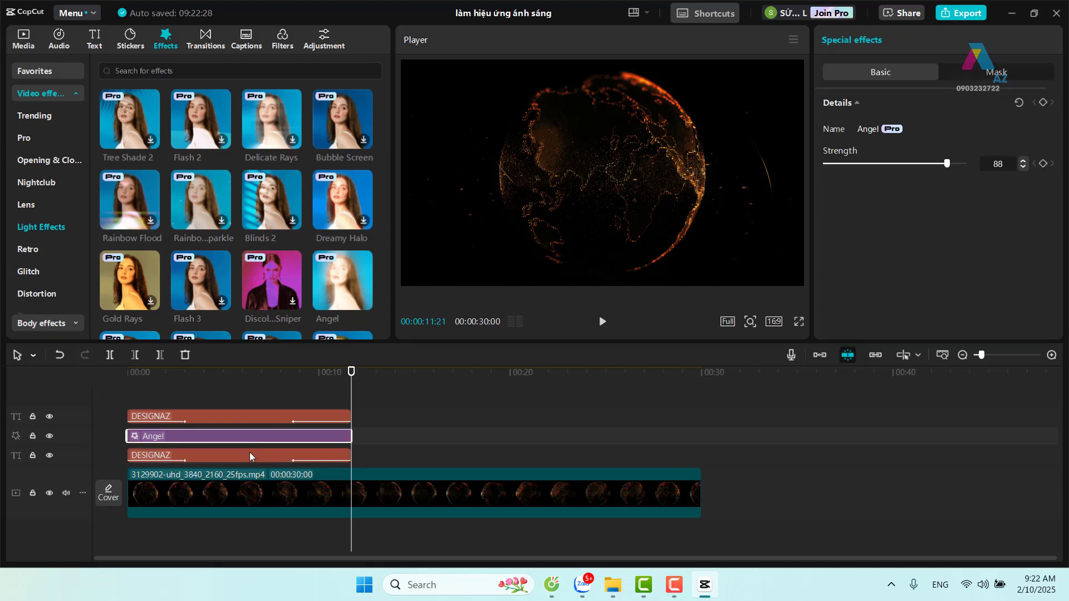
pyautogui.keyDown('ctrl'); pyautogui.click(249, 456); pyautogui.keyUp('ctrl')
pyautogui.keyDown('ctrl'); pyautogui.click(256, 496); pyautogui.keyUp('ctrl')
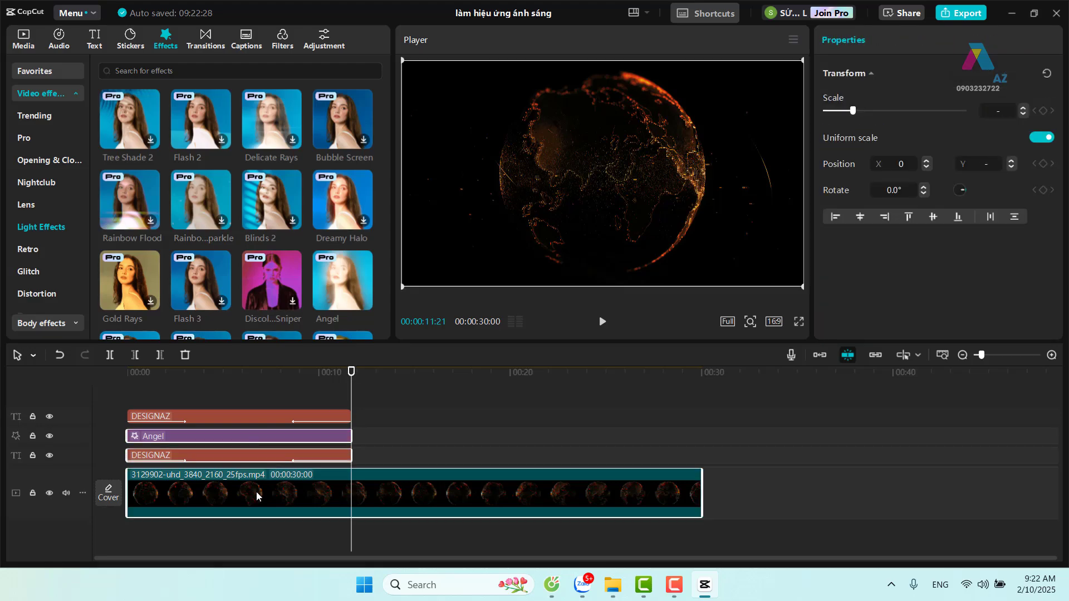
pyautogui.rightClick(289, 495)
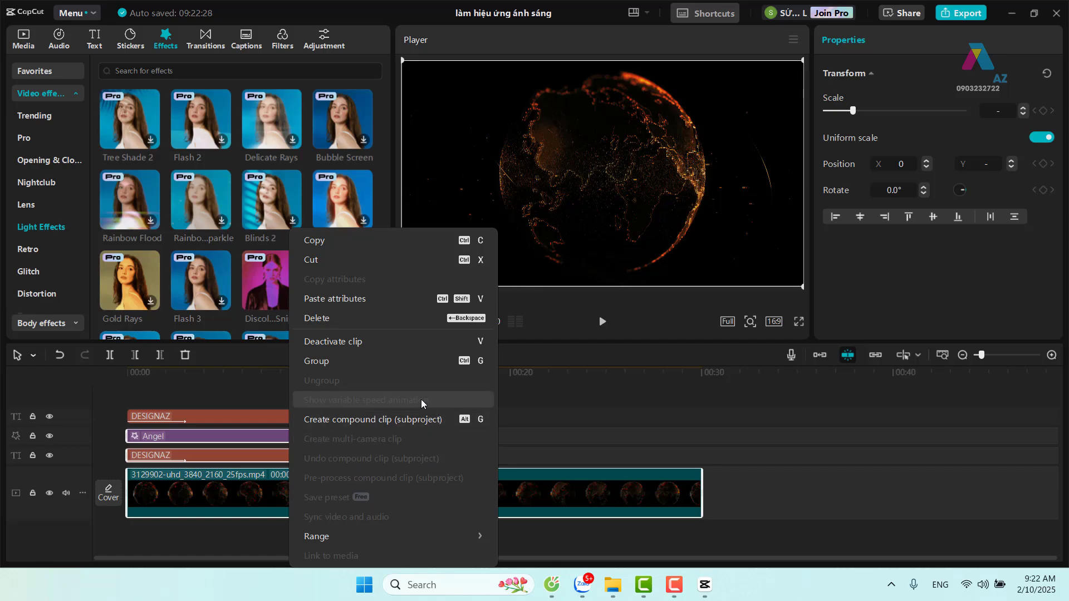
pyautogui.click(398, 422)
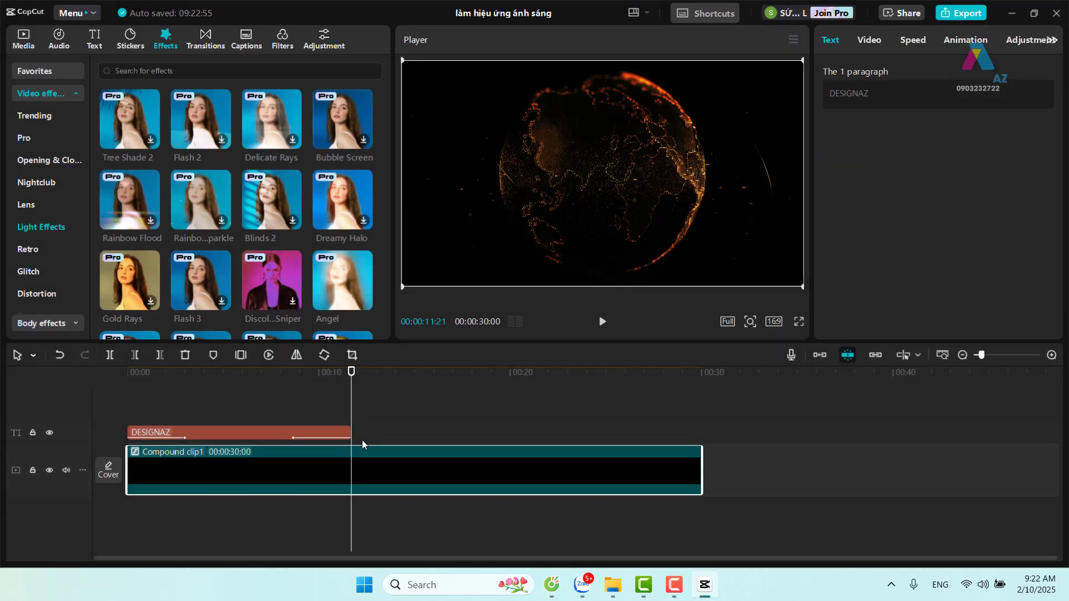
pyautogui.moveTo(352, 376)
pyautogui.mouseDown()
pyautogui.moveTo(191, 395)
pyautogui.moveTo(372, 393)
pyautogui.moveTo(87, 392)
pyautogui.mouseUp()
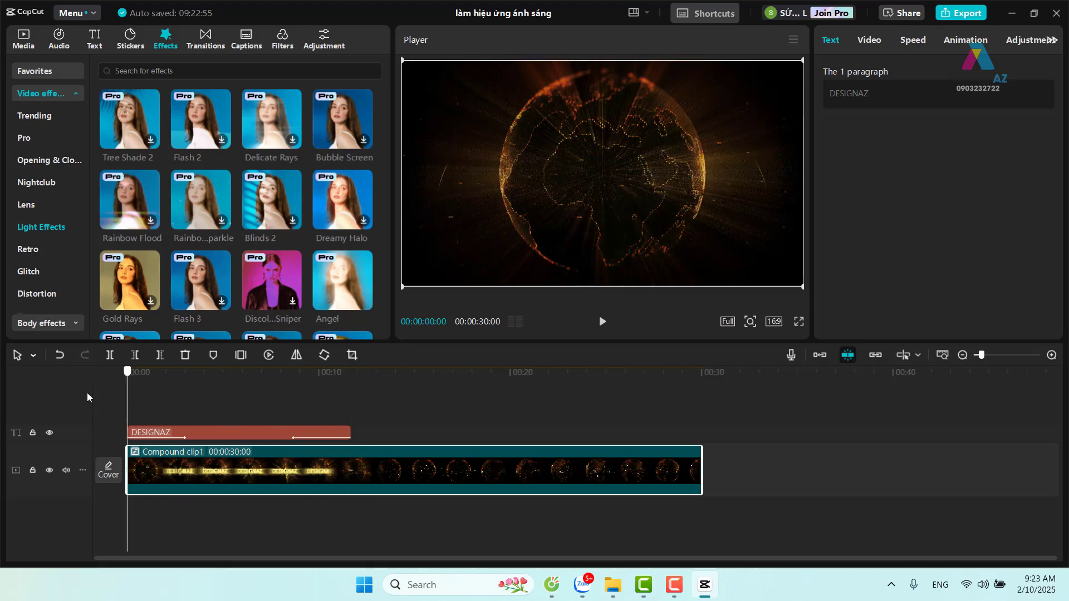
# Trim Compound clip1 at 00:00:11:21 with Delete right so it ends with the DESIGNAZ title.
pyautogui.click(602, 323)
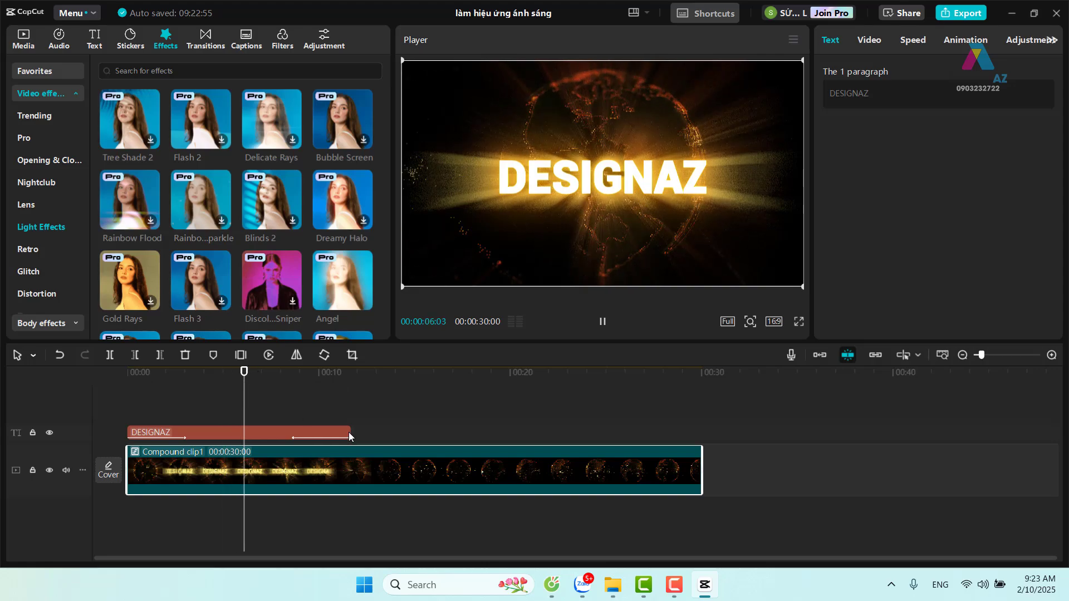
pyautogui.moveTo(244, 373); pyautogui.dragTo(350, 376)
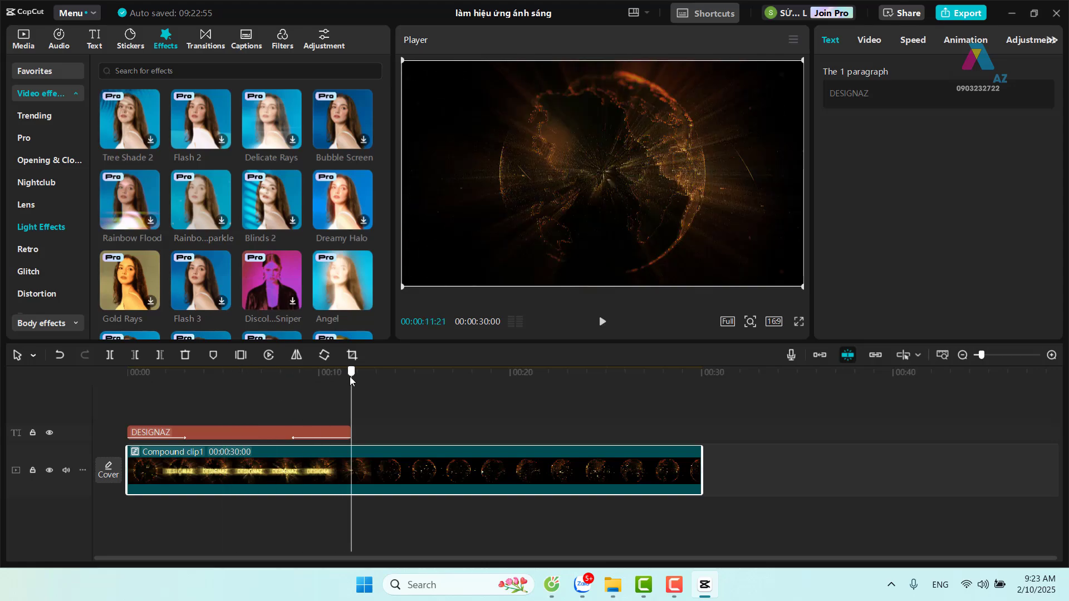
pyautogui.click(160, 357)
pyautogui.moveTo(350, 372); pyautogui.dragTo(292, 372)
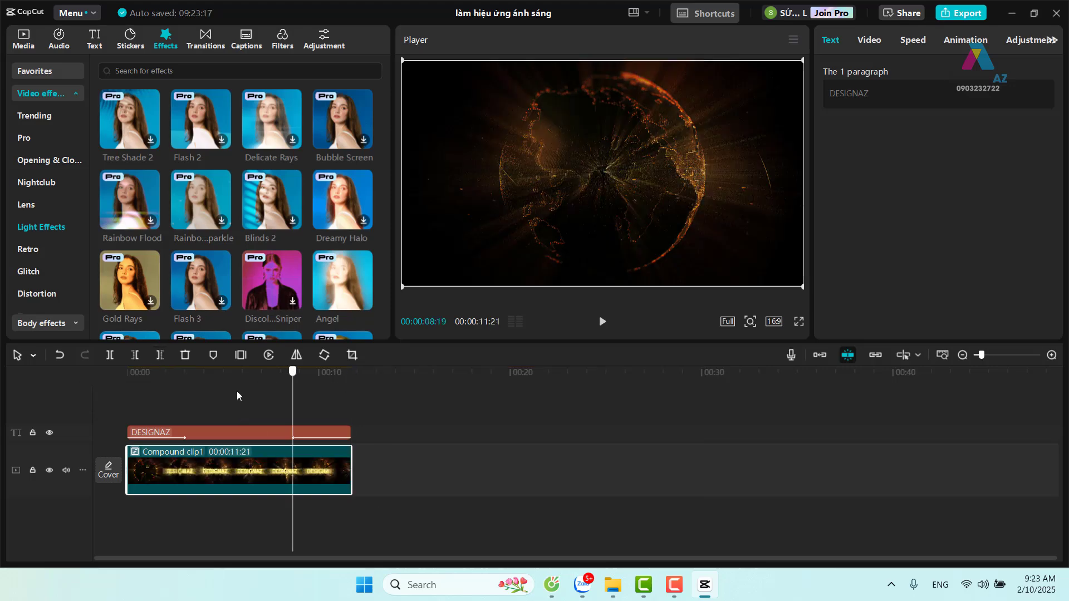
pyautogui.click(113, 403)
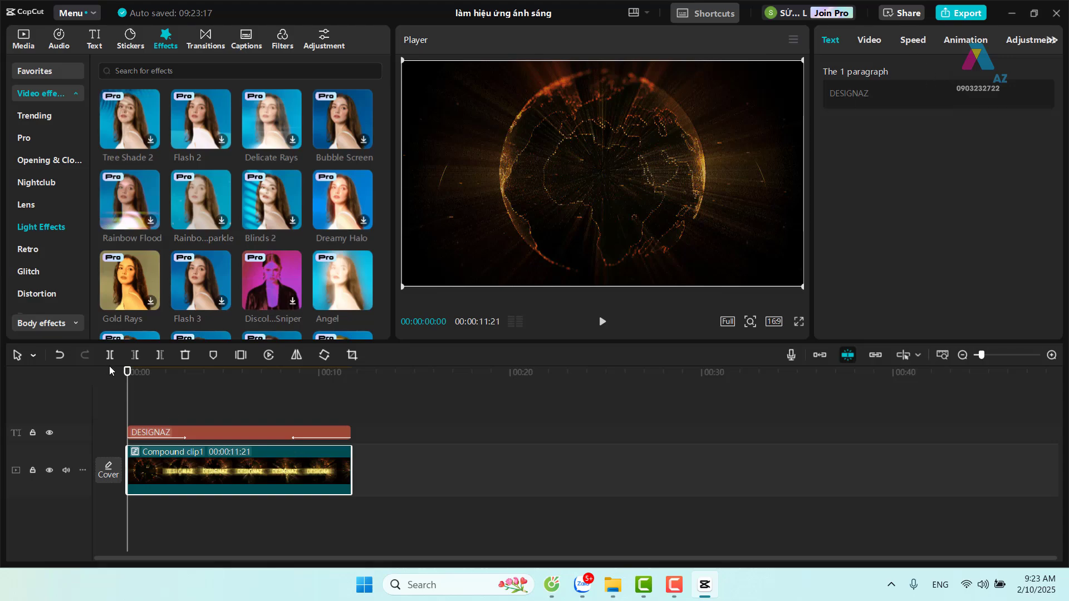
pyautogui.moveTo(128, 373); pyautogui.dragTo(356, 358)
pyautogui.click(127, 401)
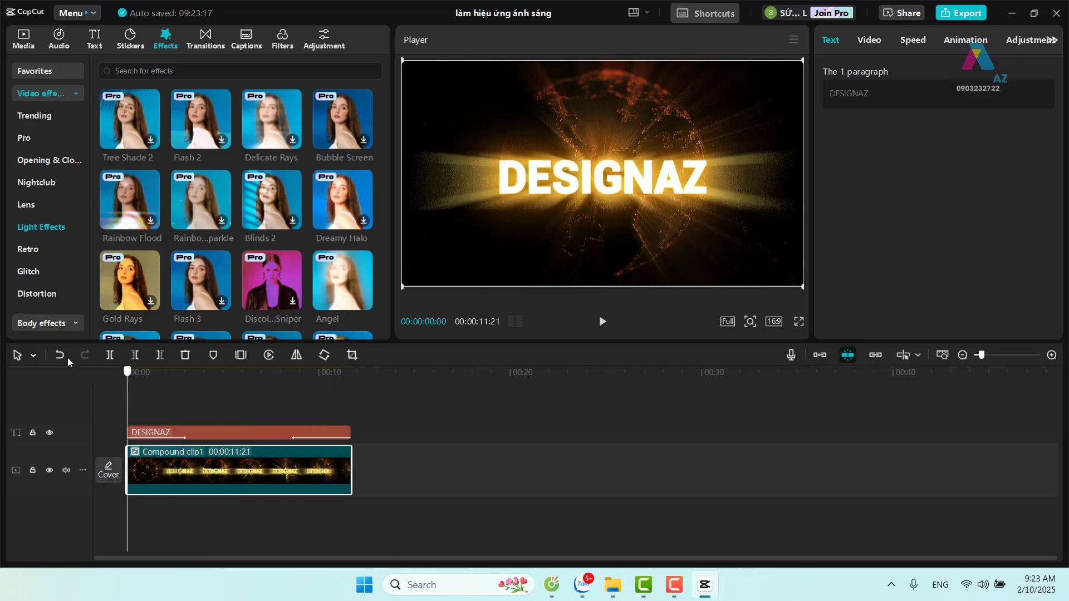
# Apply the Bullet speed curve to Compound clip1, shrinking it to about 4 seconds, and preview it.
pyautogui.click(913, 39)
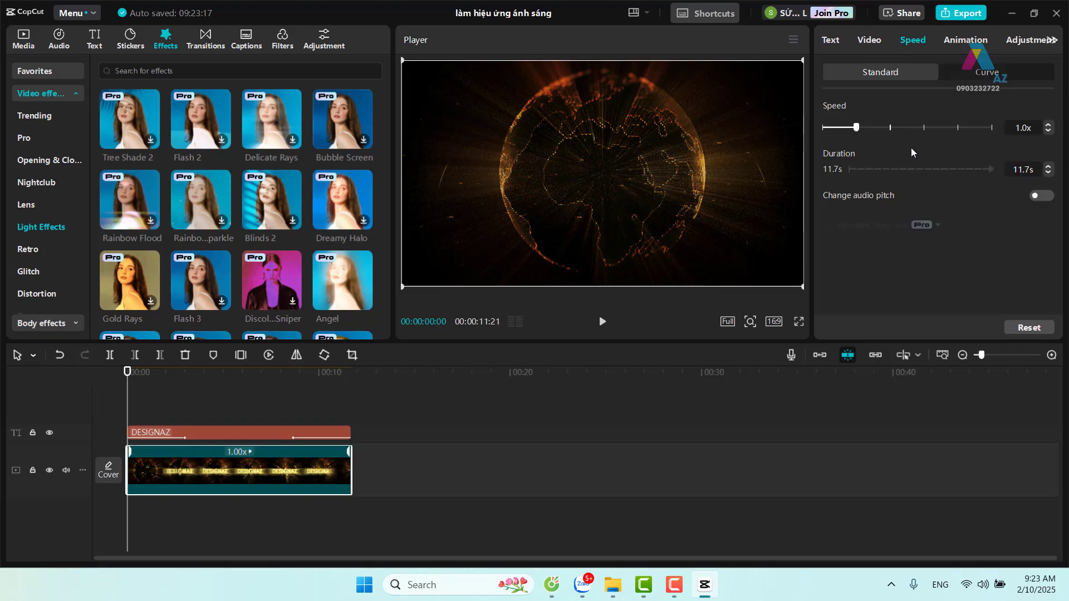
pyautogui.click(994, 79)
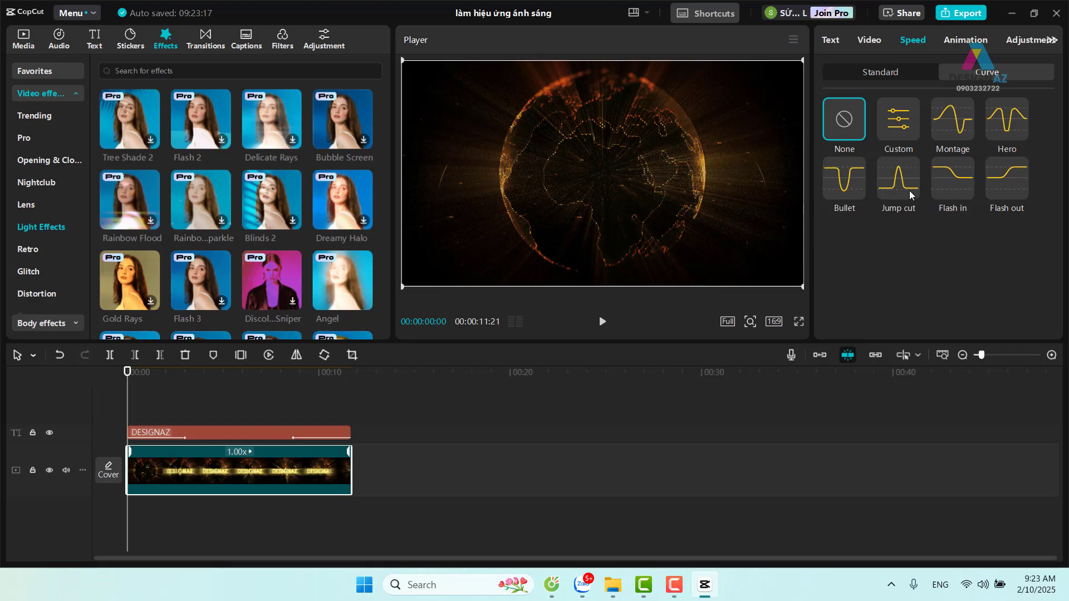
pyautogui.click(848, 190)
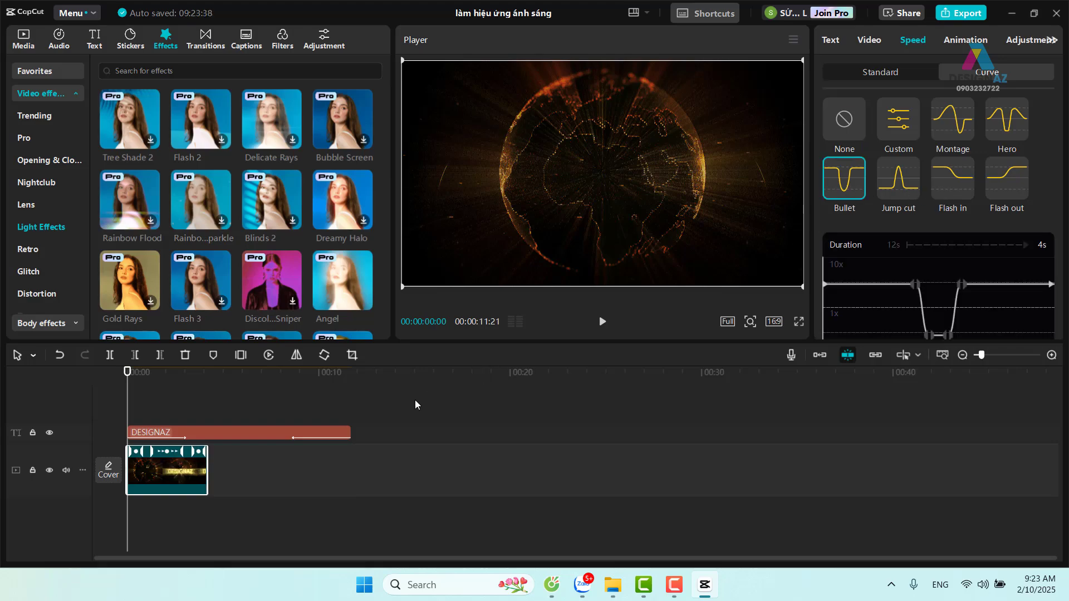
pyautogui.click(602, 323)
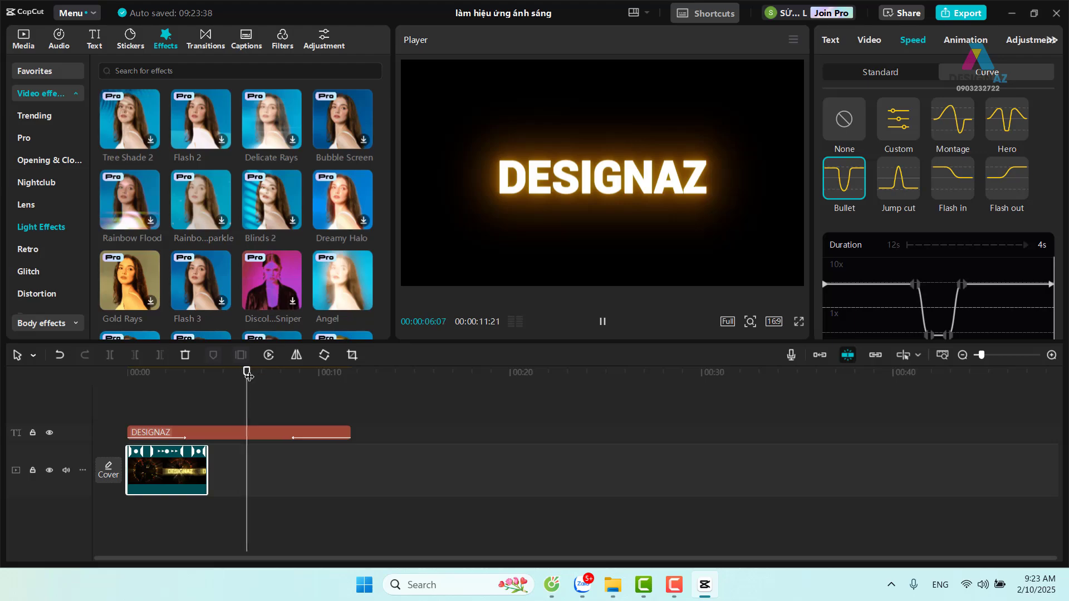
pyautogui.click(146, 386)
pyautogui.click(250, 435)
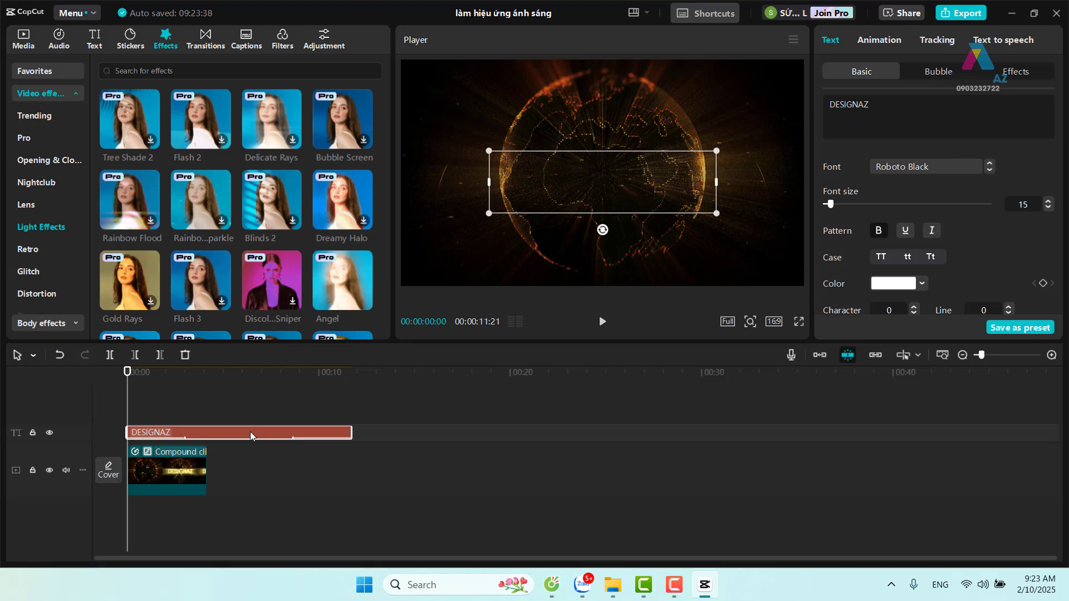
# Undo the Bullet curve so Compound clip1 spans 00:00:11:21 again, then review the playback.
pyautogui.hotkey('ctrl', 'z')
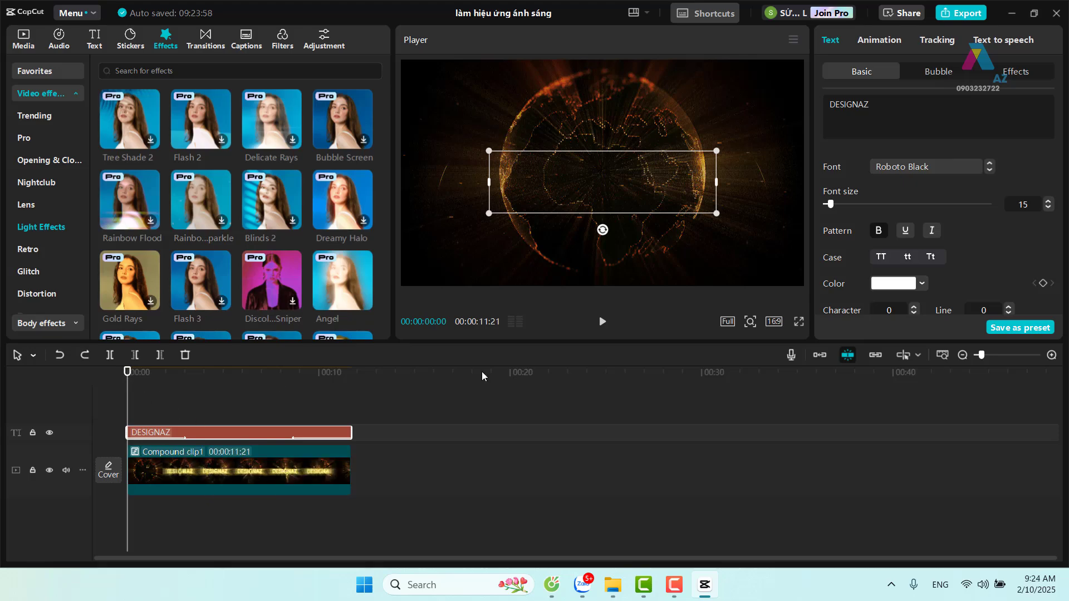
pyautogui.click(601, 325)
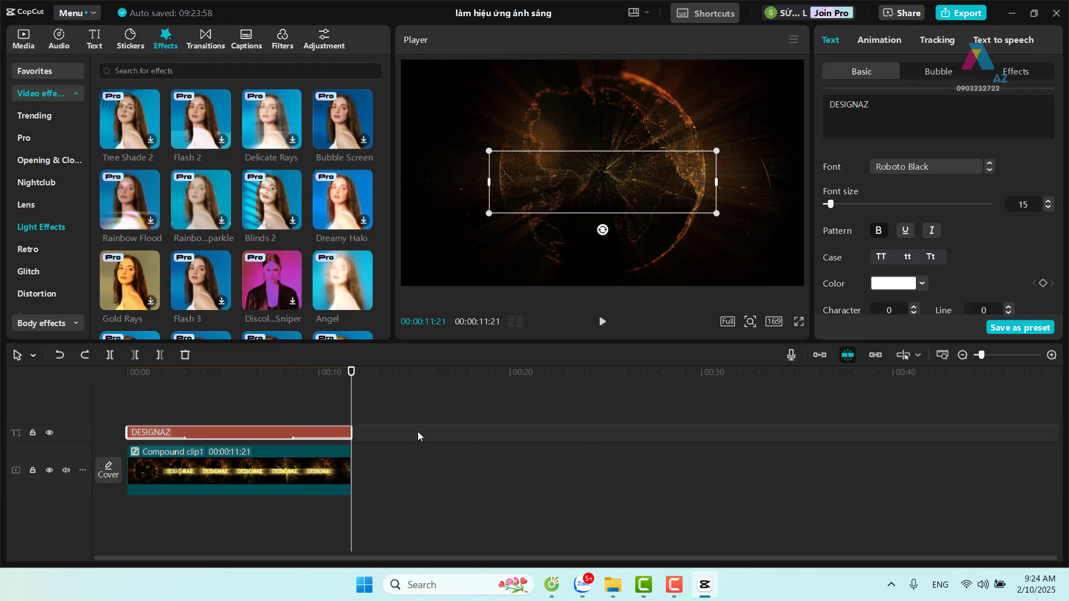
pyautogui.click(299, 465)
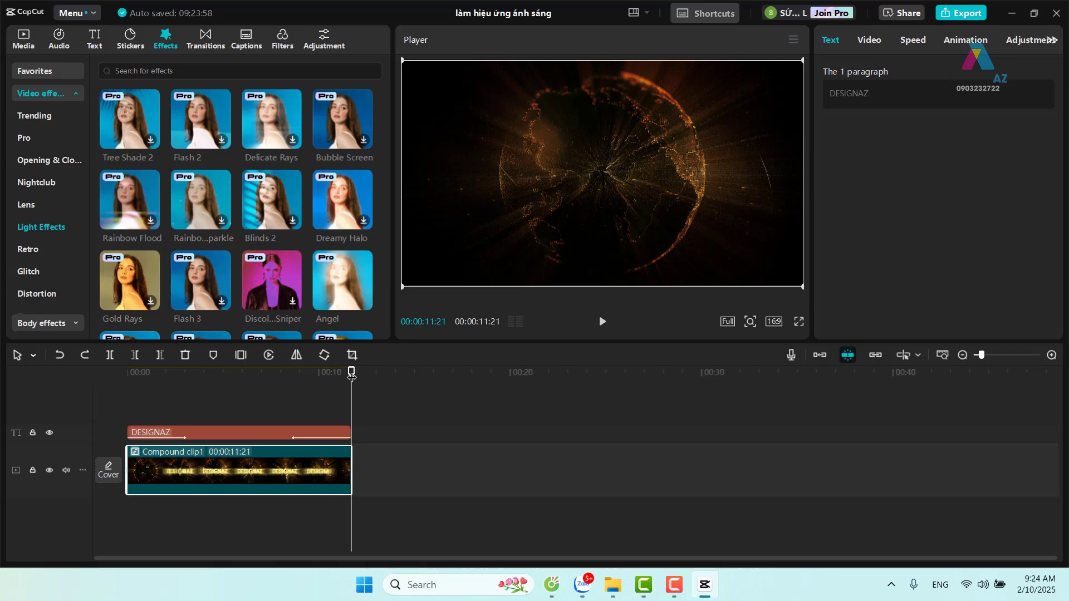
pyautogui.moveTo(351, 376); pyautogui.dragTo(166, 388)
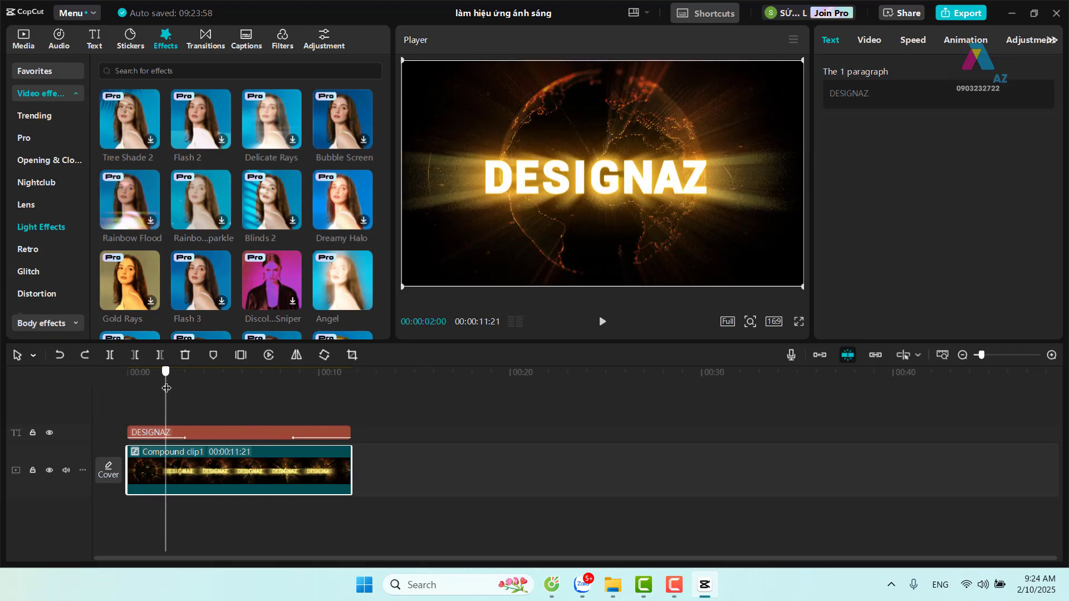
pyautogui.moveTo(166, 388)
pyautogui.mouseDown()
pyautogui.moveTo(213, 408)
pyautogui.moveTo(127, 408)
pyautogui.mouseUp()
pyautogui.moveTo(367, 290)
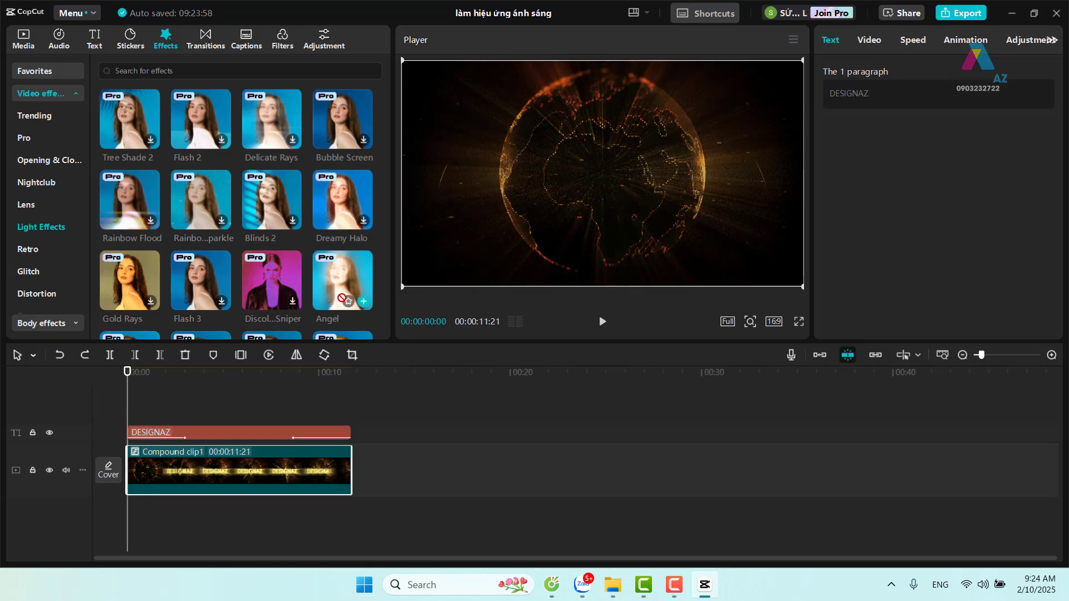
# Add the Angel light effect across the intro on a track between the DESIGNAZ title and compound clip.
pyautogui.moveTo(342, 298)
pyautogui.mouseDown()
pyautogui.moveTo(139, 414)
pyautogui.moveTo(358, 457)
pyautogui.mouseUp()
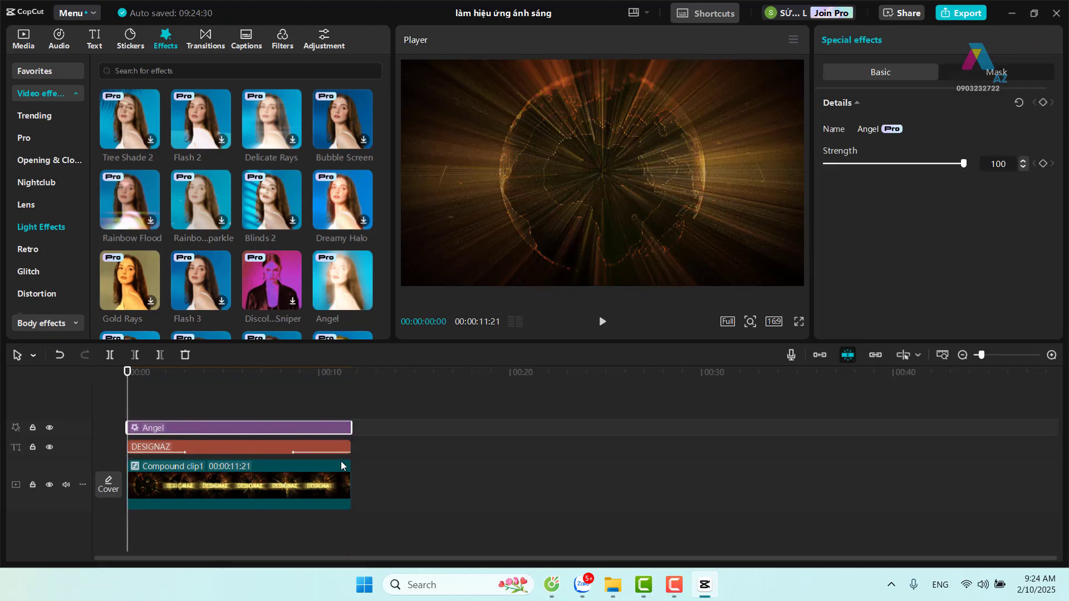
pyautogui.click(602, 327)
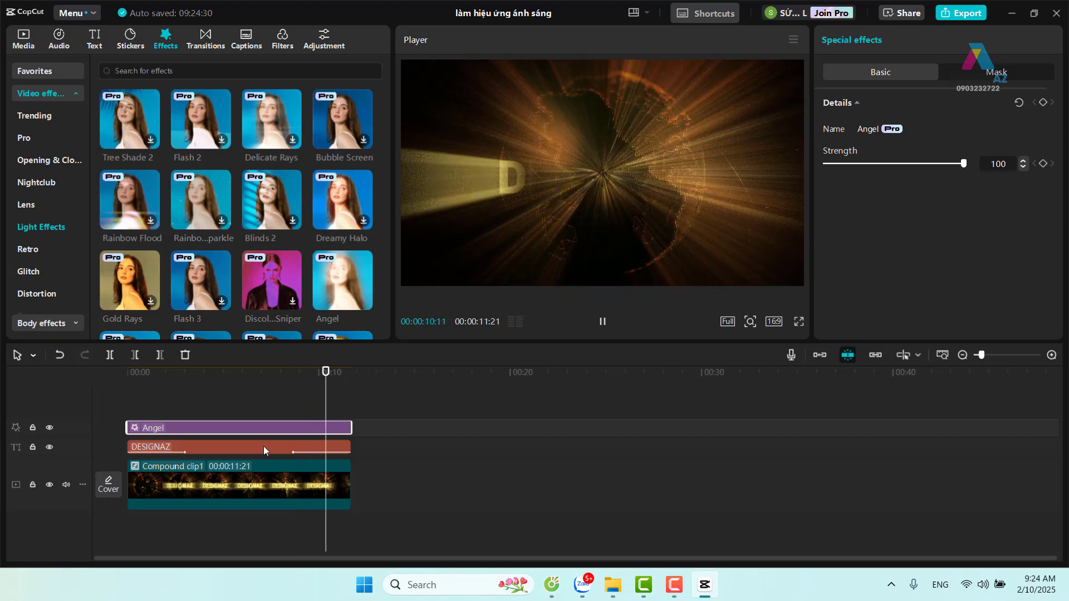
pyautogui.moveTo(249, 426); pyautogui.dragTo(243, 462)
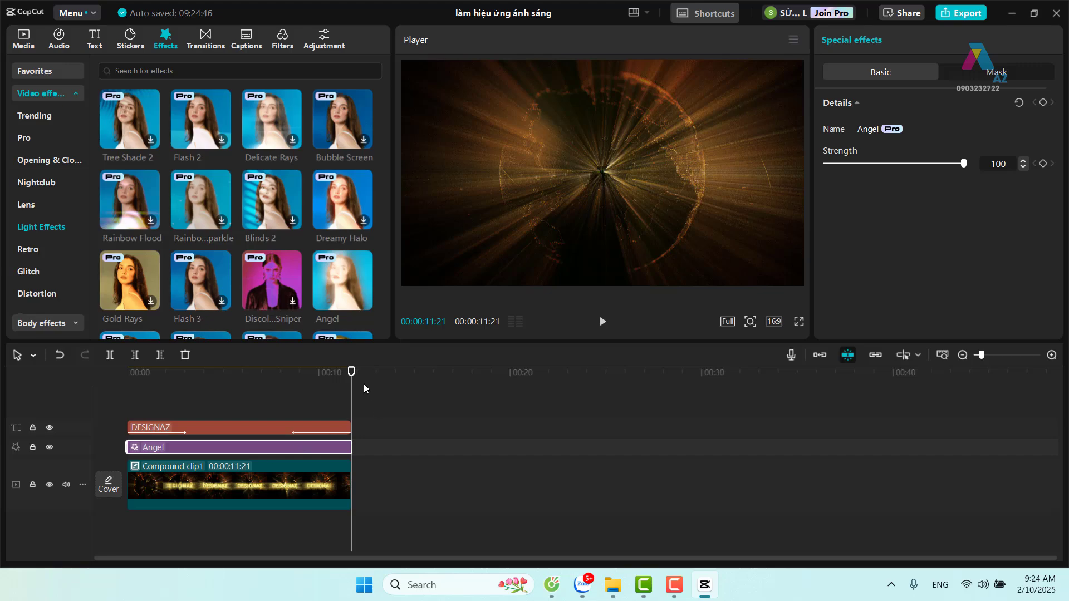
pyautogui.moveTo(351, 377)
pyautogui.mouseDown()
pyautogui.moveTo(222, 389)
pyautogui.moveTo(189, 380)
pyautogui.moveTo(202, 382)
pyautogui.moveTo(153, 395)
pyautogui.mouseUp()
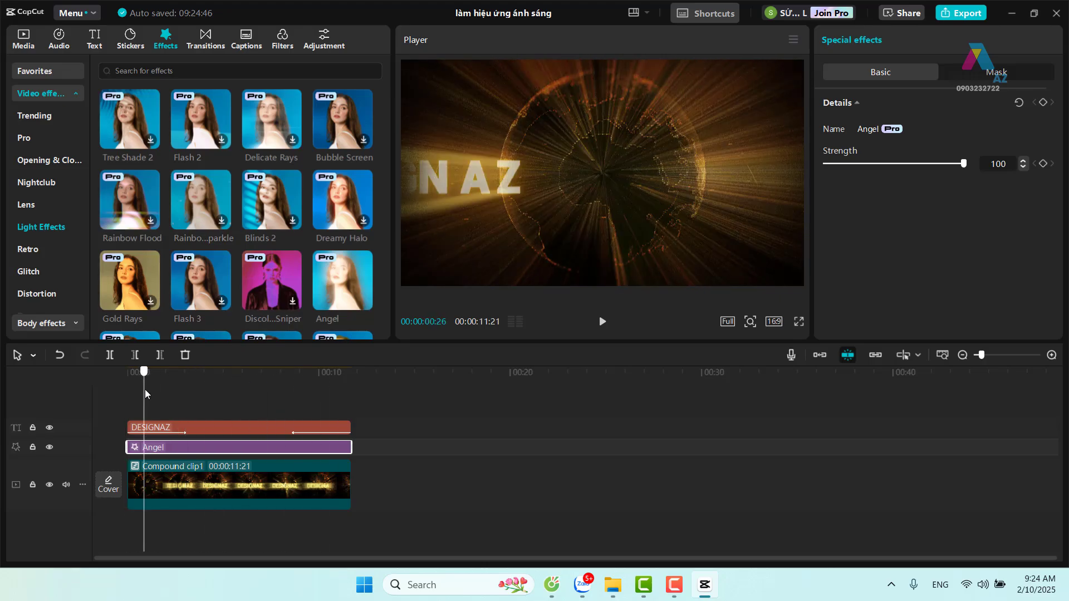
pyautogui.click(245, 428)
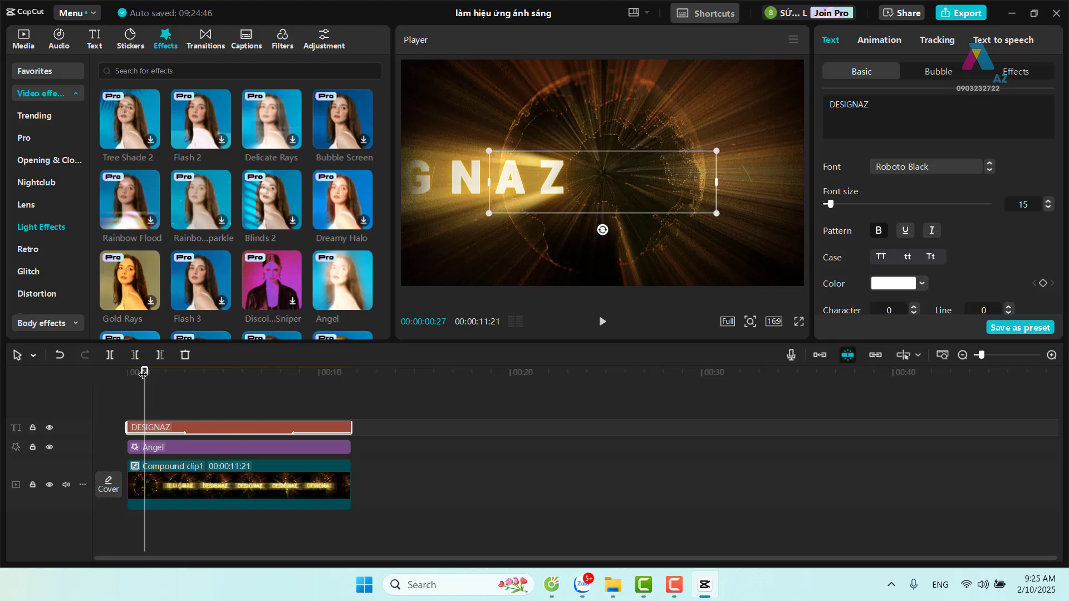
pyautogui.moveTo(143, 374)
pyautogui.mouseDown()
pyautogui.moveTo(136, 379)
pyautogui.moveTo(196, 373)
pyautogui.mouseUp()
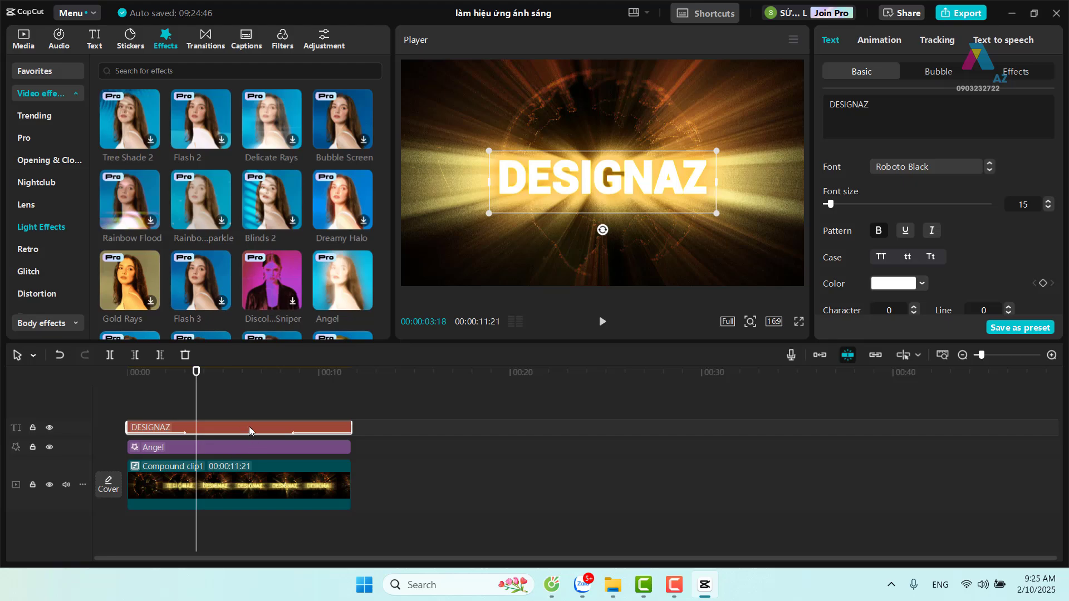
# Turn on Motion blur in Compound clip1's Video settings.
pyautogui.click(276, 477)
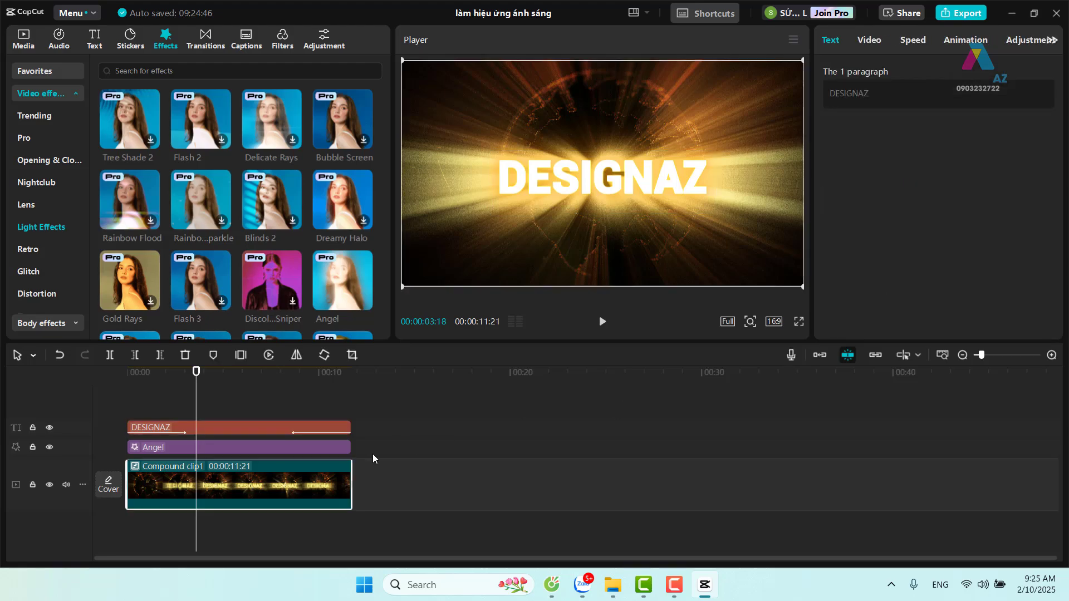
pyautogui.click(872, 42)
pyautogui.scroll(-5, 1000, 241)
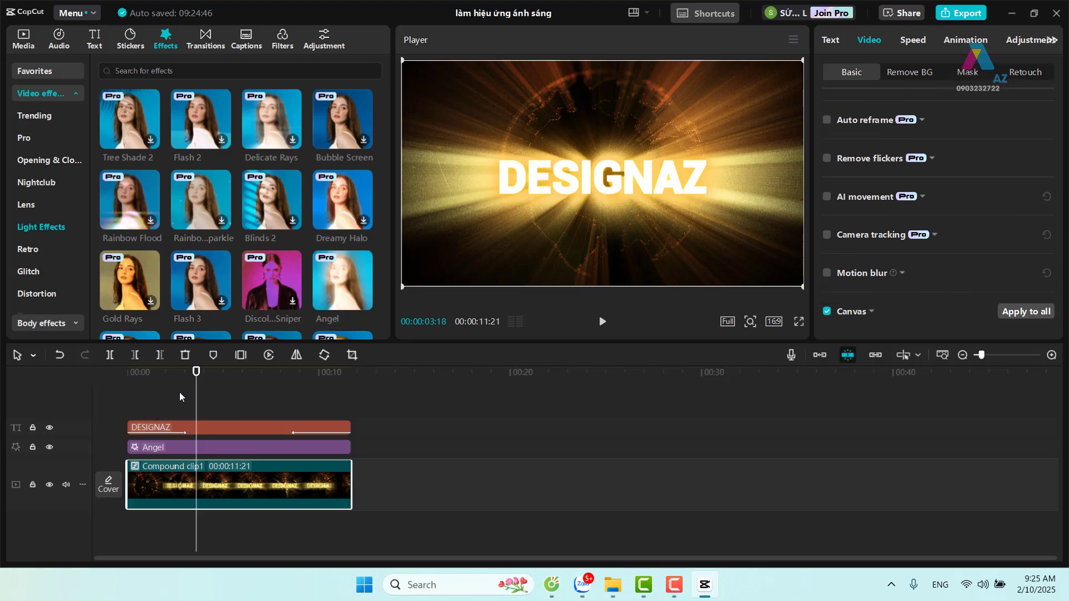
pyautogui.moveTo(197, 372)
pyautogui.mouseDown()
pyautogui.moveTo(175, 381)
pyautogui.moveTo(192, 381)
pyautogui.mouseUp()
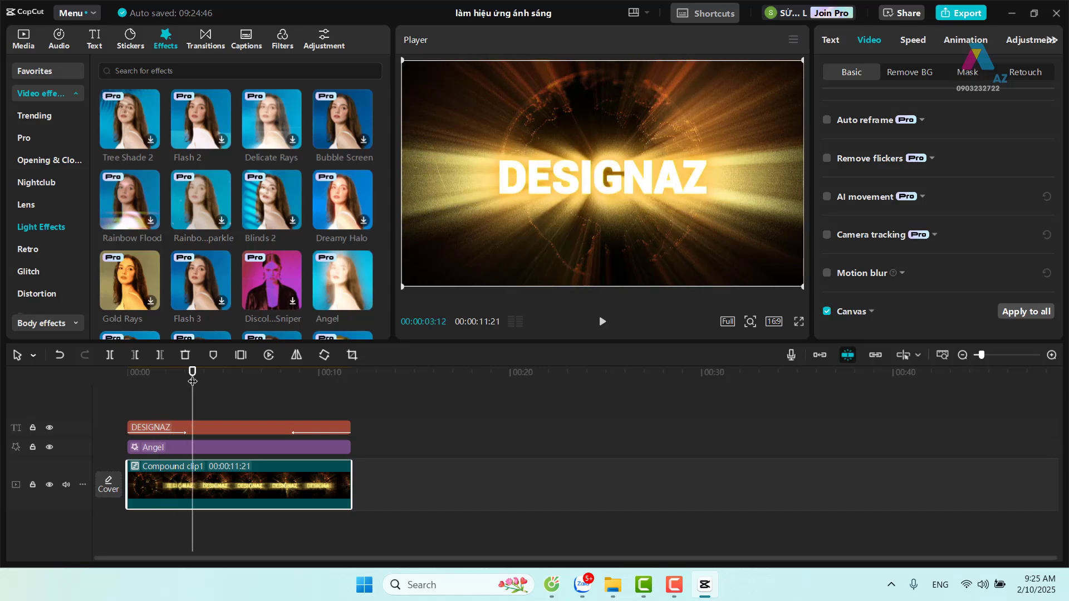
pyautogui.click(840, 274)
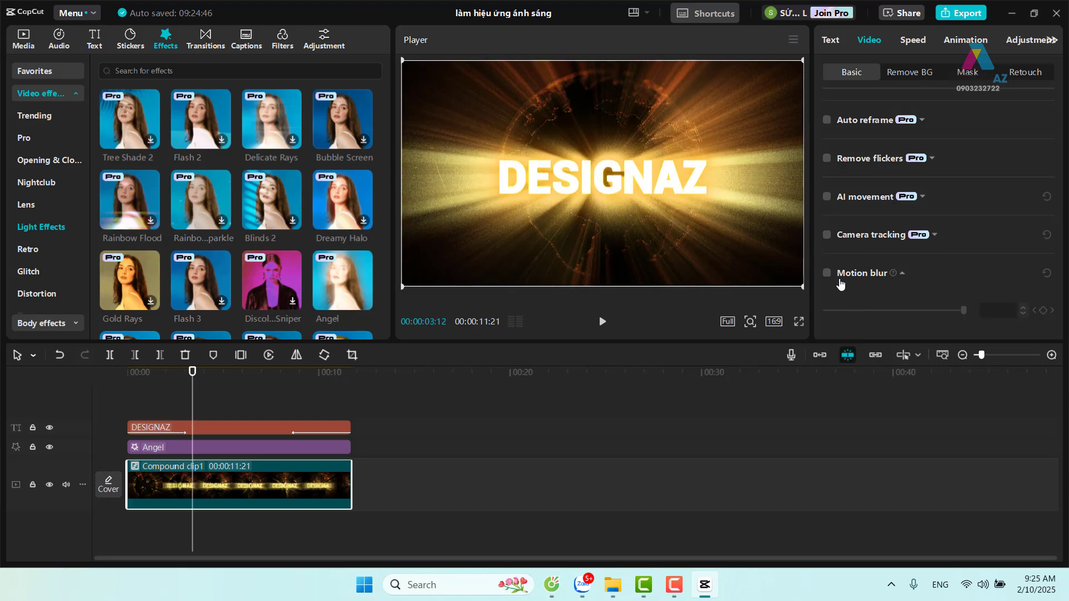
pyautogui.click(827, 273)
# Set motion blur Blend 90, Blur 96 and speed 4 times, then play the intro.
pyautogui.scroll(-5, 918, 306)
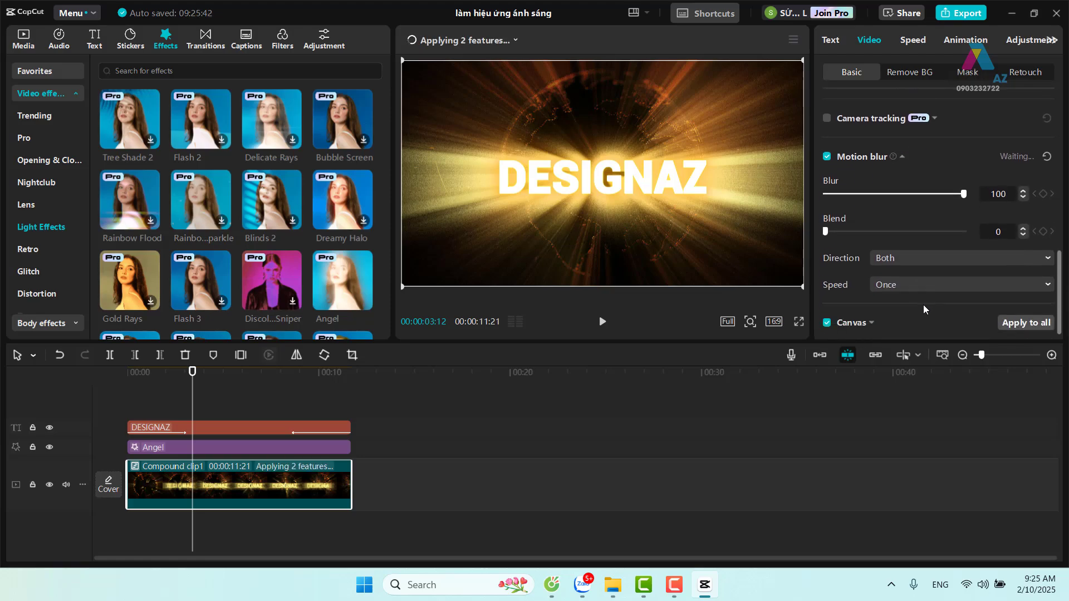
pyautogui.moveTo(825, 221); pyautogui.dragTo(950, 220)
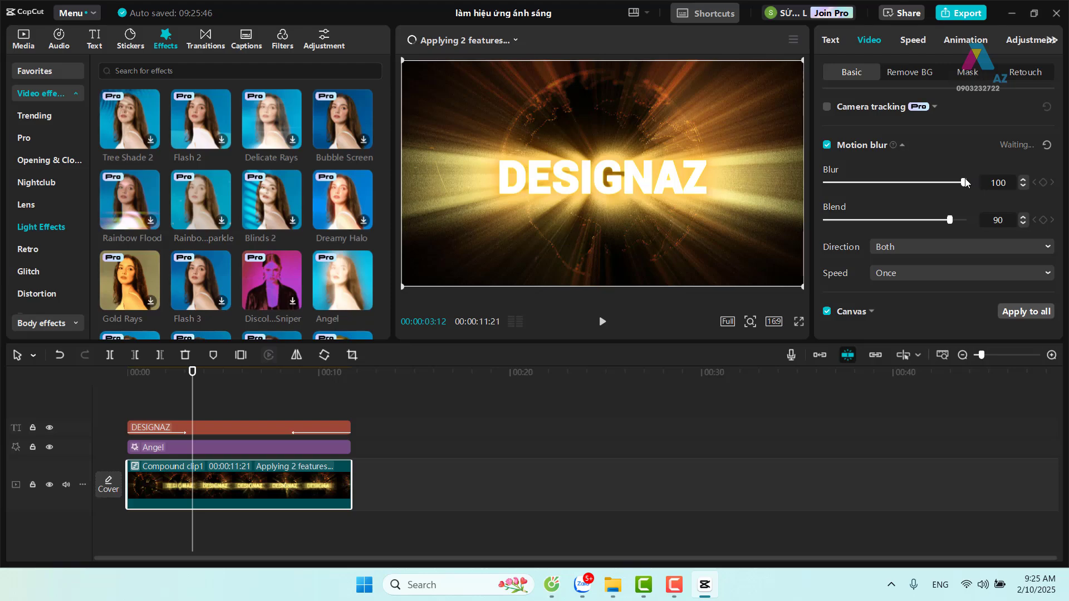
pyautogui.moveTo(964, 182); pyautogui.dragTo(958, 182)
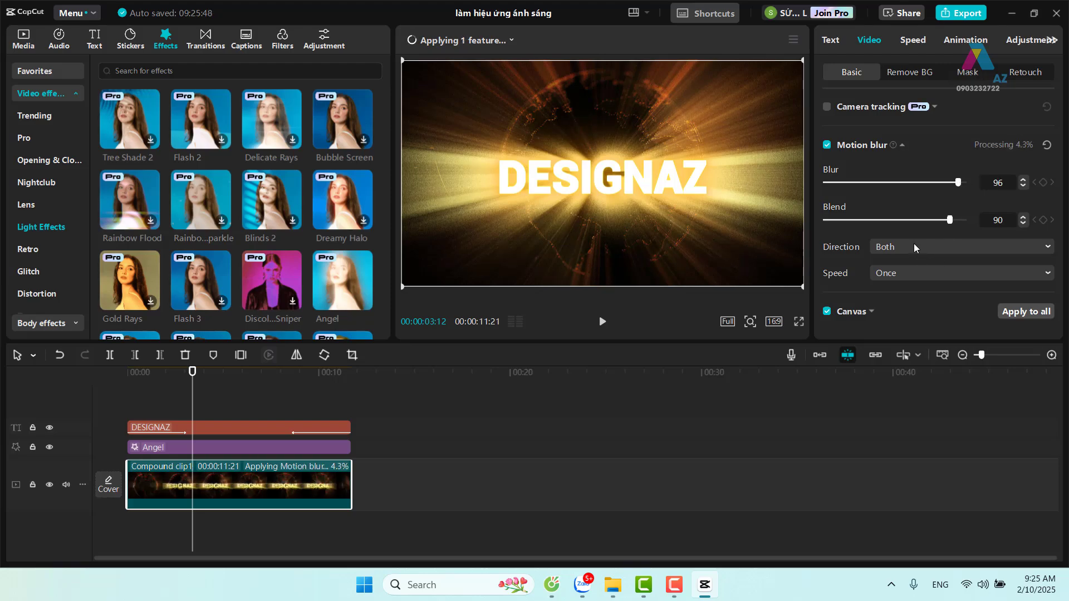
pyautogui.click(927, 276)
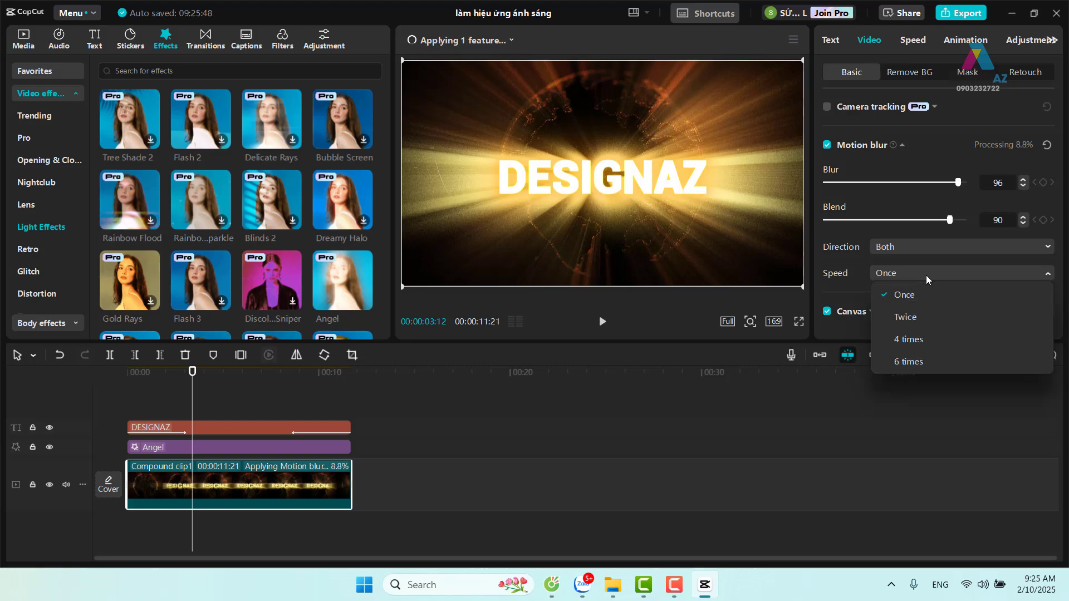
pyautogui.click(919, 340)
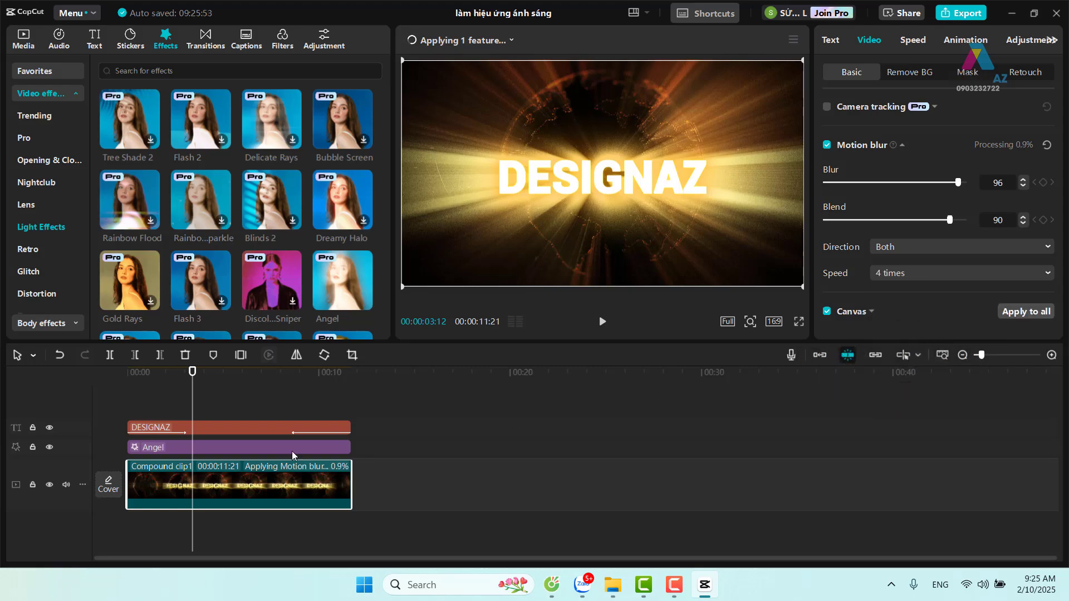
pyautogui.moveTo(193, 371); pyautogui.dragTo(118, 373)
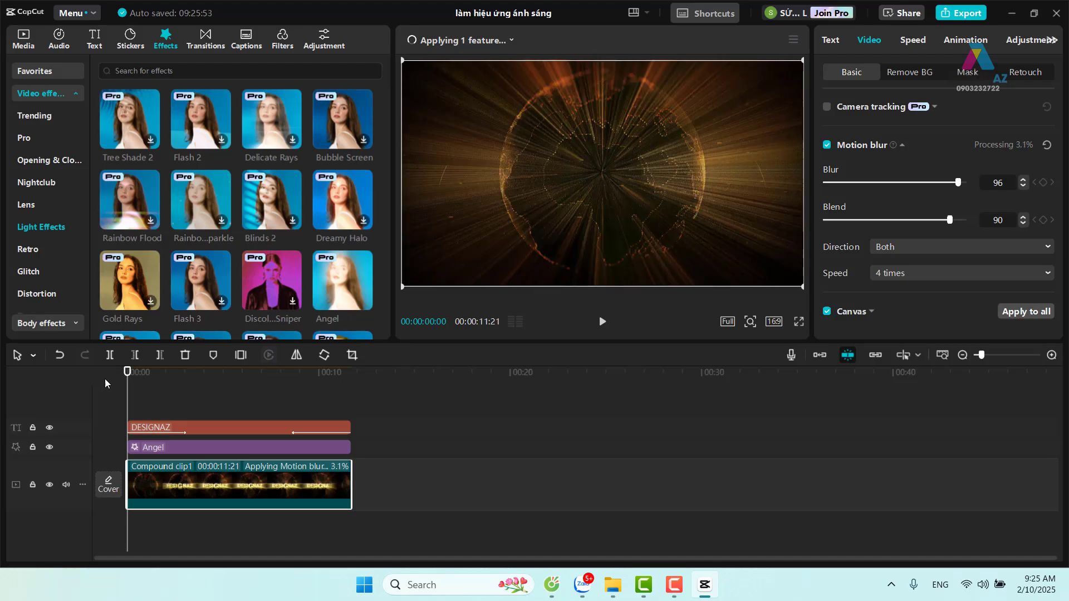
pyautogui.click(601, 322)
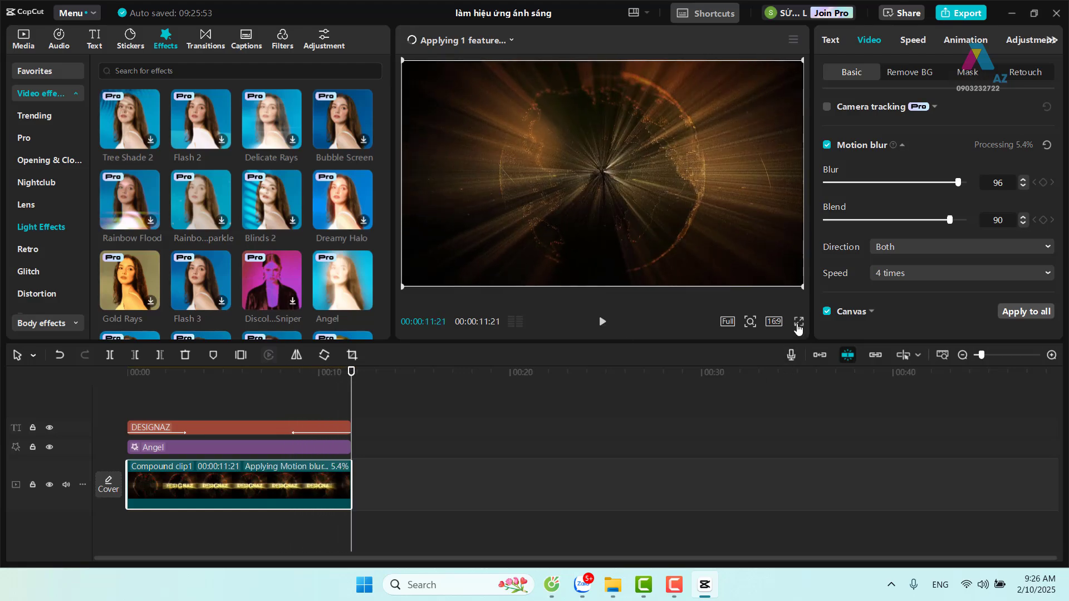
# Watch the finished 00:00:11:21 intro in full-screen preview, replaying it twice.
pyautogui.click(798, 322)
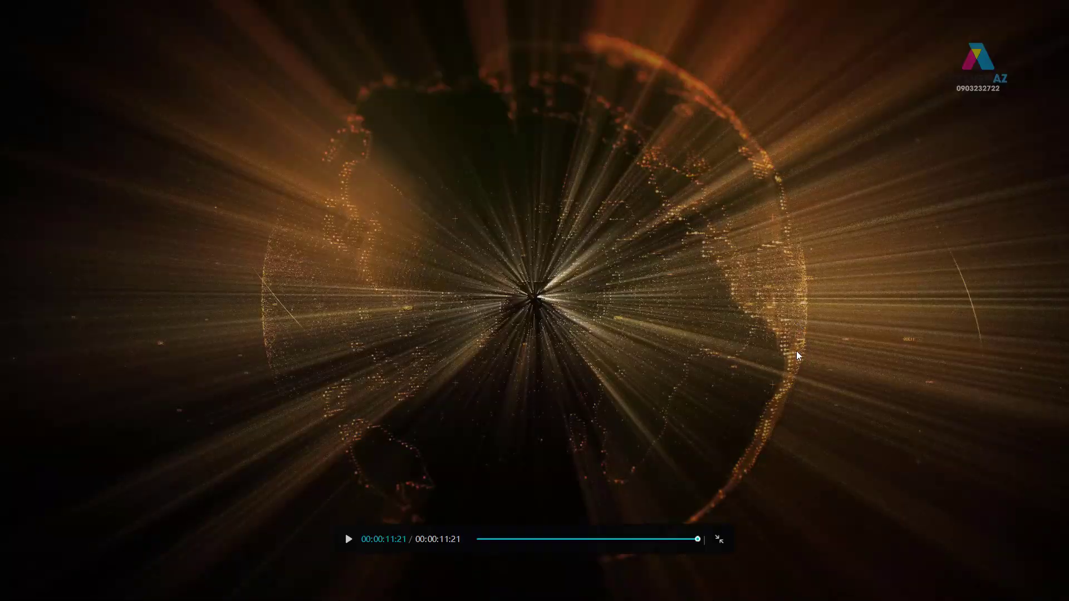
pyautogui.click(348, 539)
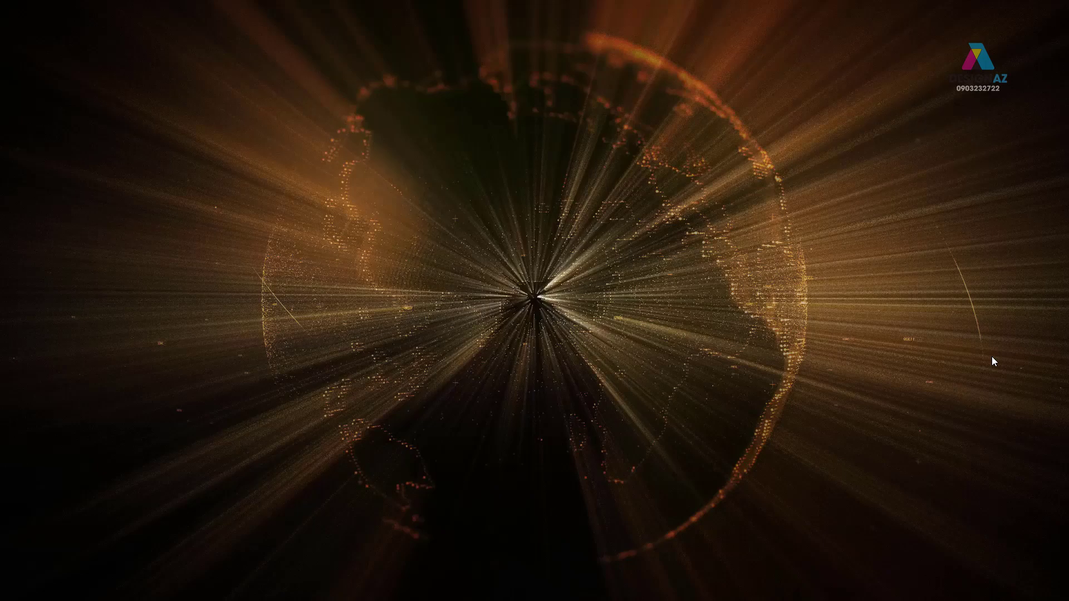
pyautogui.moveTo(617, 533)
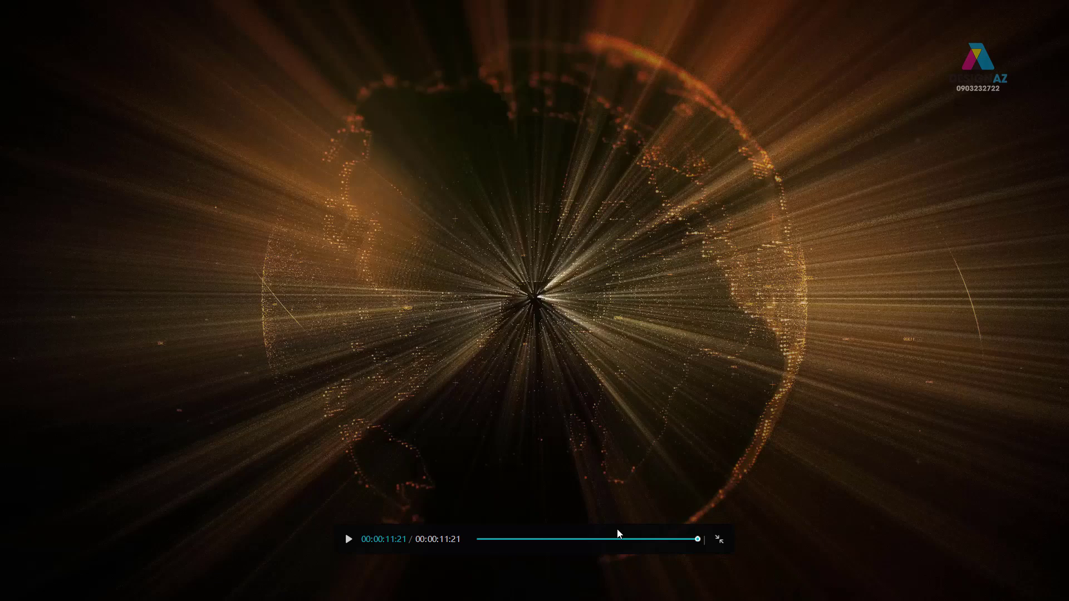
pyautogui.click(349, 539)
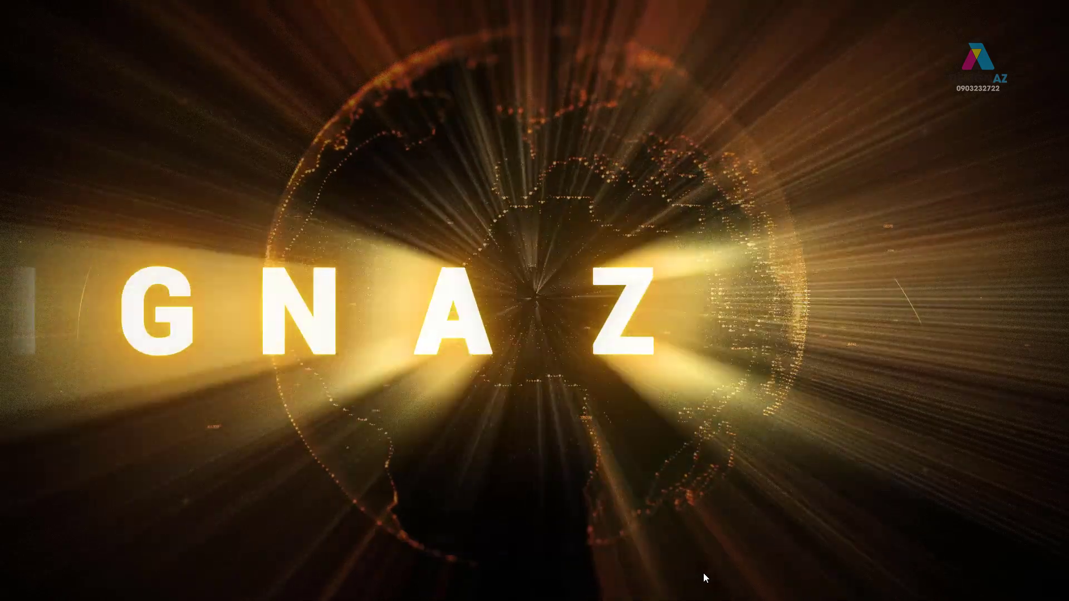